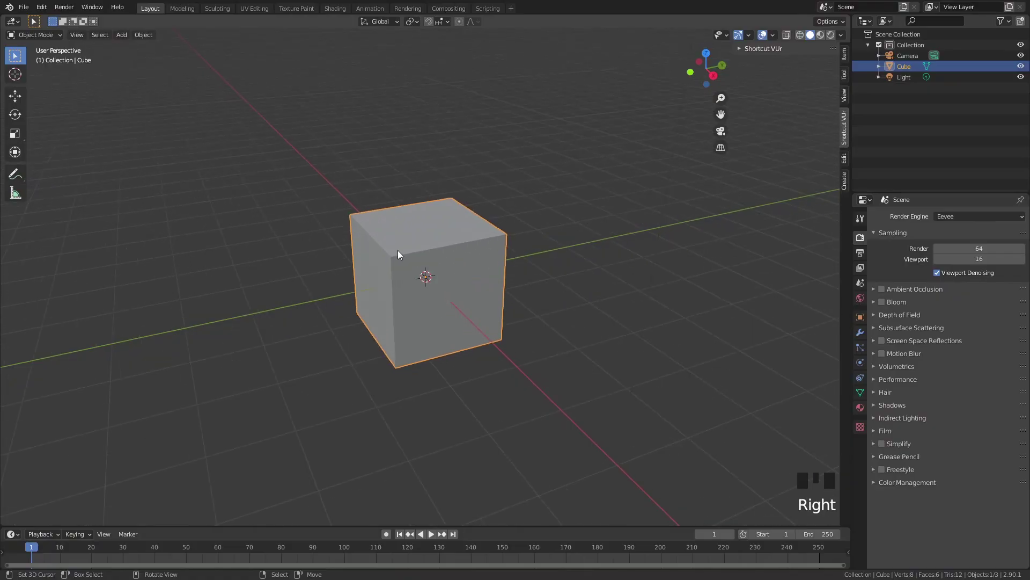
- Replace the default cube with a UV sphere and shade it smooth
{"action": "key", "text": "x"}
{"action": "left_click", "coordinate": [400, 248]}
{"action": "key", "text": "shift+a"}
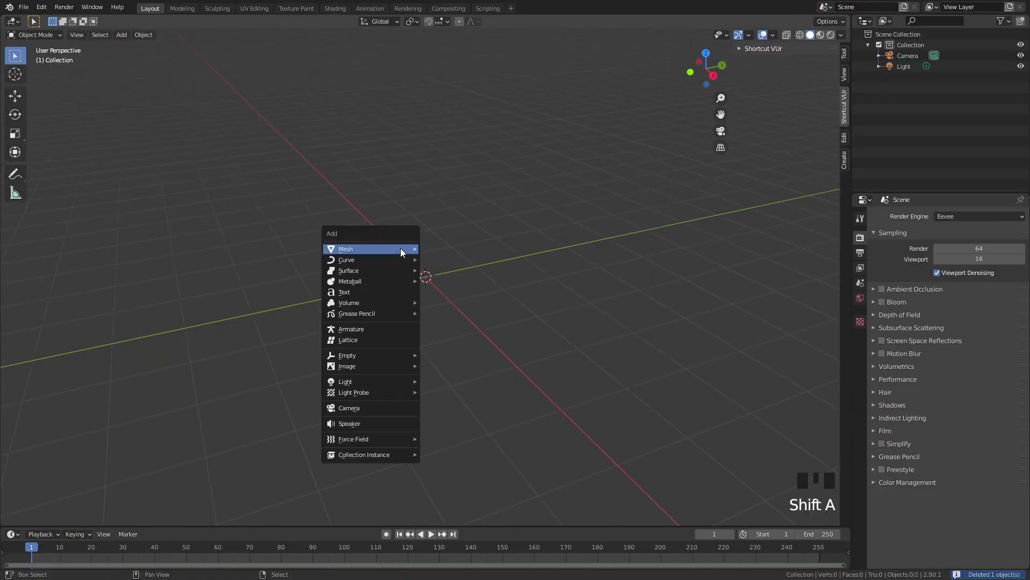
{"action": "mouse_move", "coordinate": [400, 248]}
{"action": "left_click", "coordinate": [483, 280]}
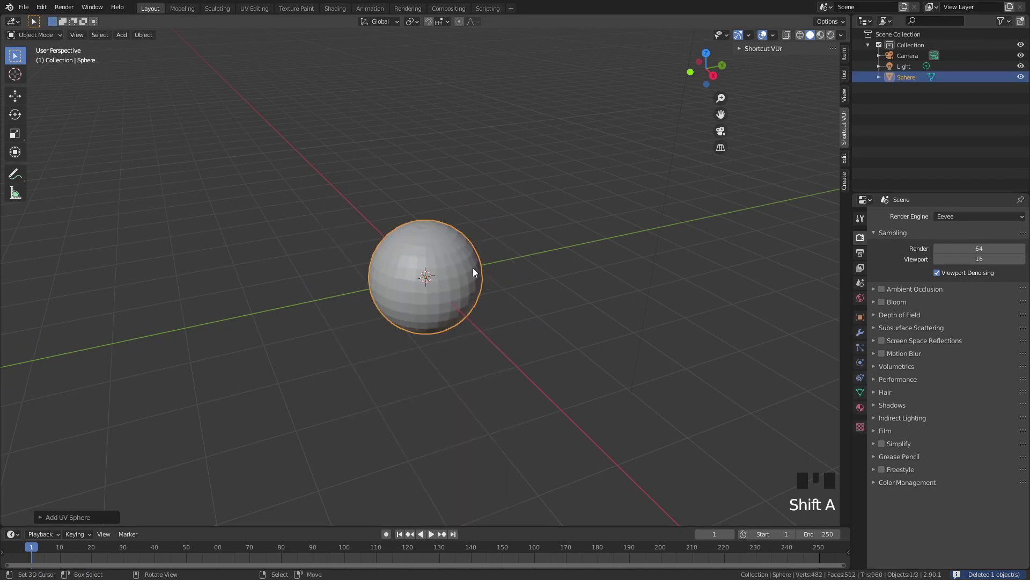
{"action": "key", "text": "w"}
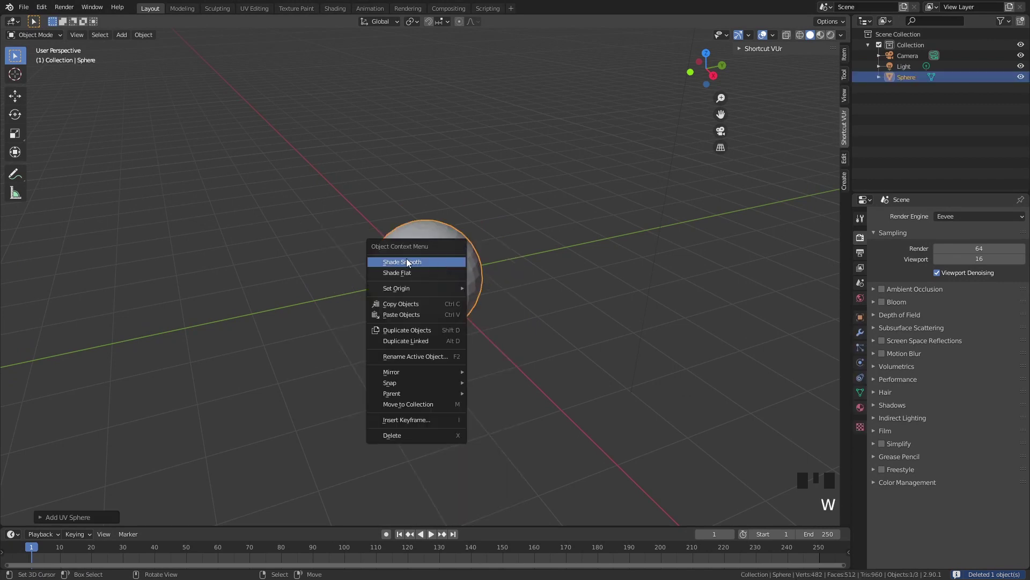
{"action": "left_click", "coordinate": [443, 261]}
- Duplicate the sphere, shrink the copy to about a third of its size and place it away from the original
{"action": "scroll", "coordinate": [459, 290], "scroll_direction": "down", "scroll_amount": 3}
{"action": "middle_click_drag", "start_coordinate": [459, 285], "coordinate": [427, 282]}
{"action": "key", "text": "shift+d"}
{"action": "left_click", "coordinate": [509, 247]}
{"action": "key", "text": "s"}
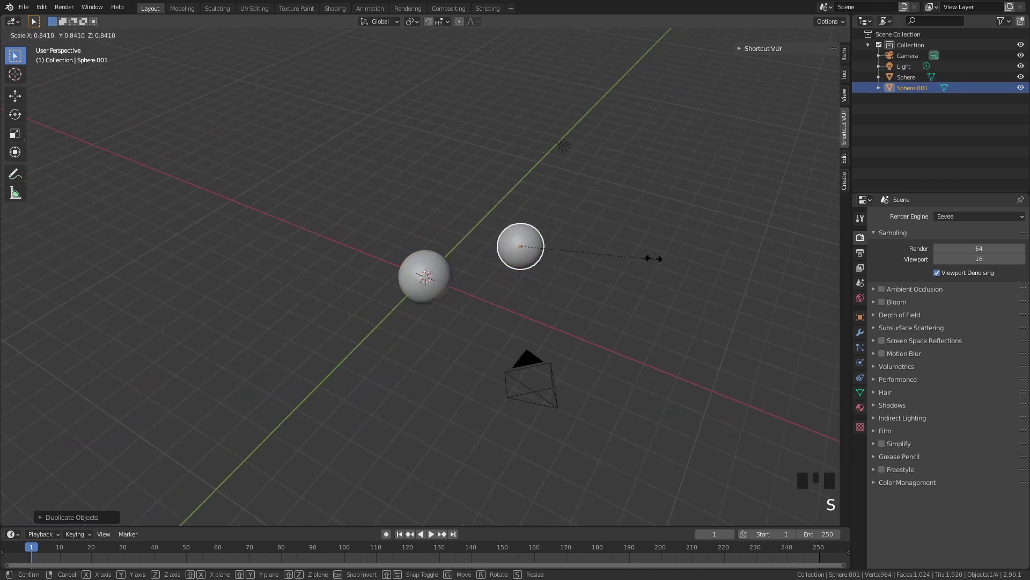
{"action": "left_click", "coordinate": [572, 236]}
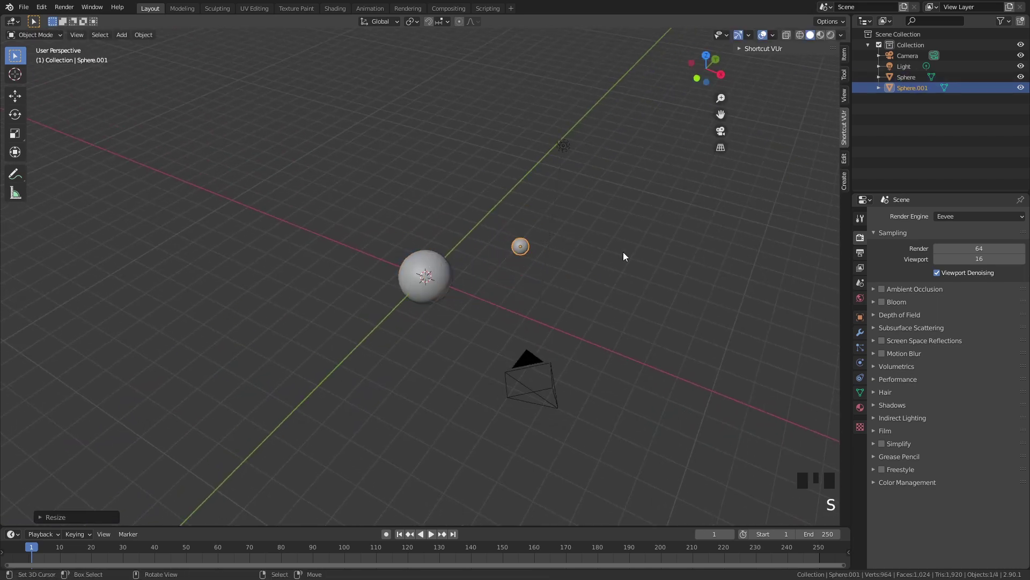
{"action": "key", "text": "g"}
{"action": "left_click", "coordinate": [651, 233]}
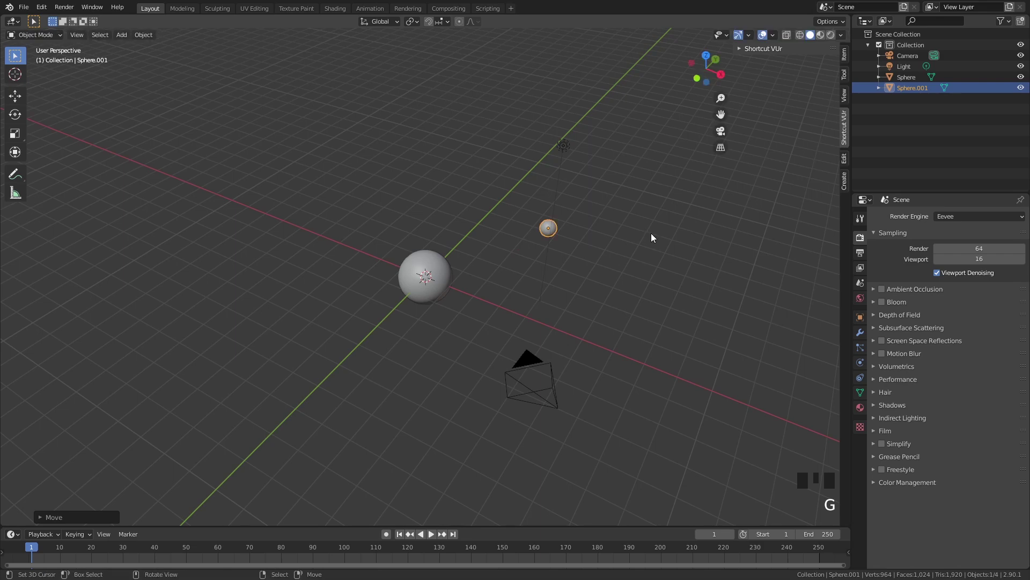
- In the right orthographic view, duplicate the small sphere four times and spread the copies in a ring around the large sphere
{"action": "key", "text": "KP_3"}
{"action": "key", "text": "shift+d"}
{"action": "left_click", "coordinate": [553, 165]}
{"action": "key", "text": "shift+d"}
{"action": "left_click", "coordinate": [423, 244]}
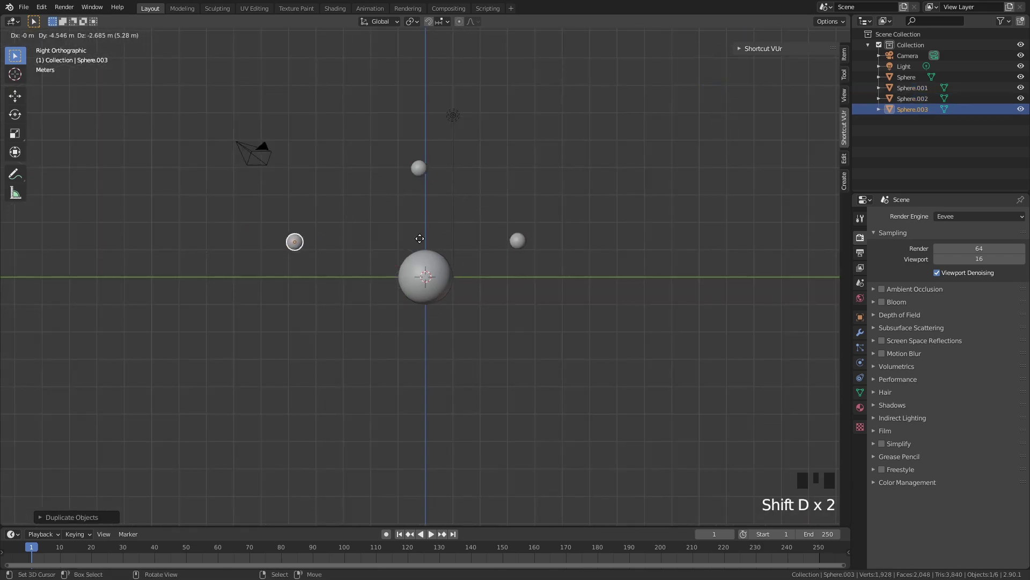
{"action": "key", "text": "shift+d"}
{"action": "left_click", "coordinate": [443, 391]}
{"action": "key", "text": "shift+d"}
{"action": "left_click", "coordinate": [615, 397]}
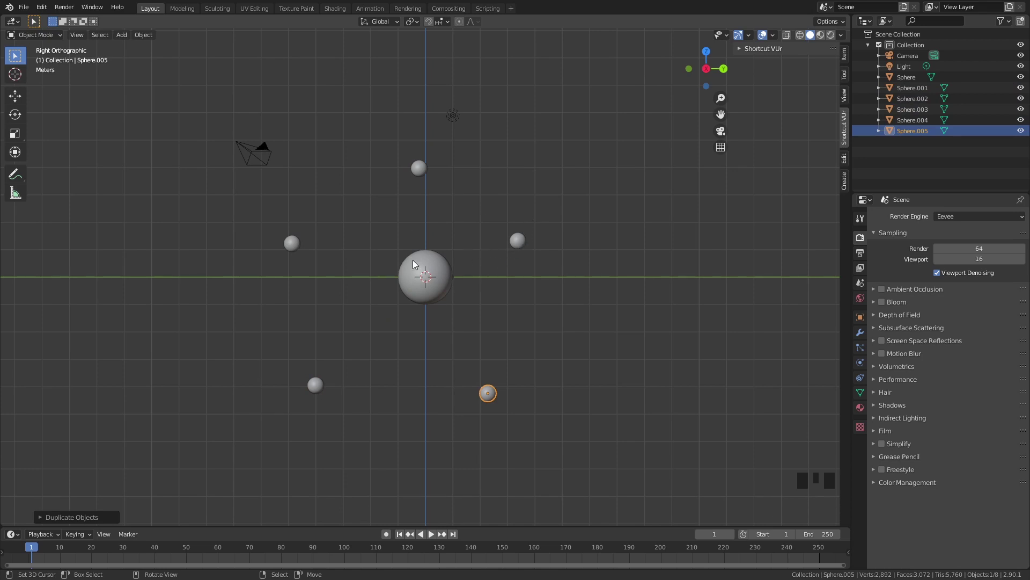
- Add an active rigid body to the small sphere to the upper right of the large one
{"action": "right_click", "coordinate": [523, 245]}
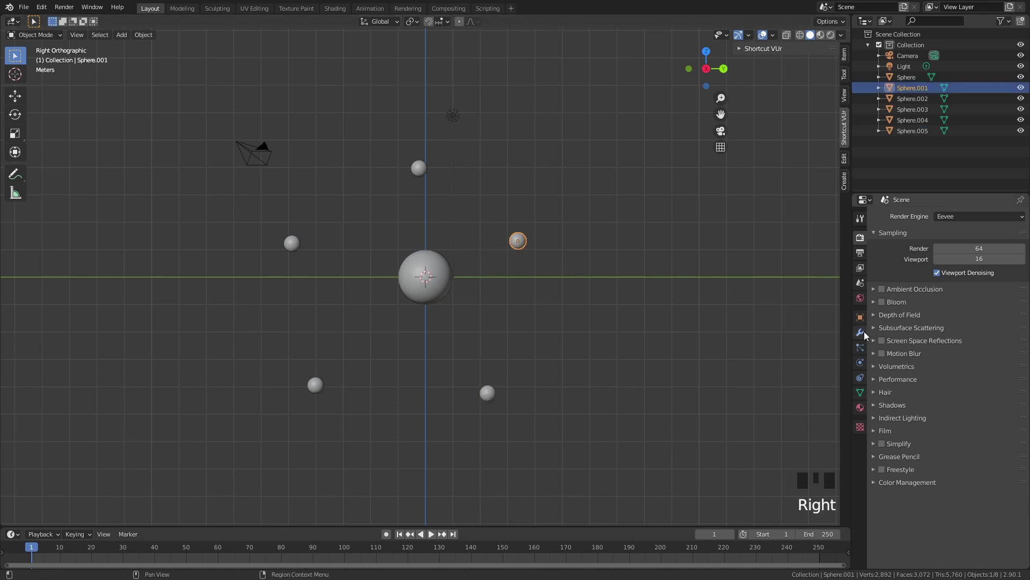
{"action": "left_click", "coordinate": [861, 363]}
{"action": "left_click", "coordinate": [980, 252]}
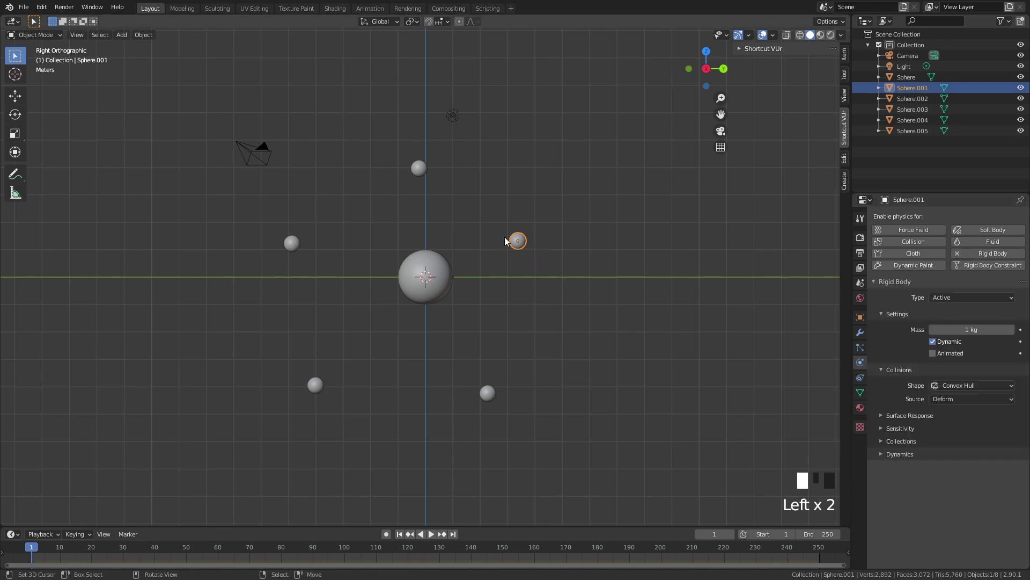
- Add a rigid body to the large central sphere and set its type to Passive
{"action": "right_click", "coordinate": [416, 280]}
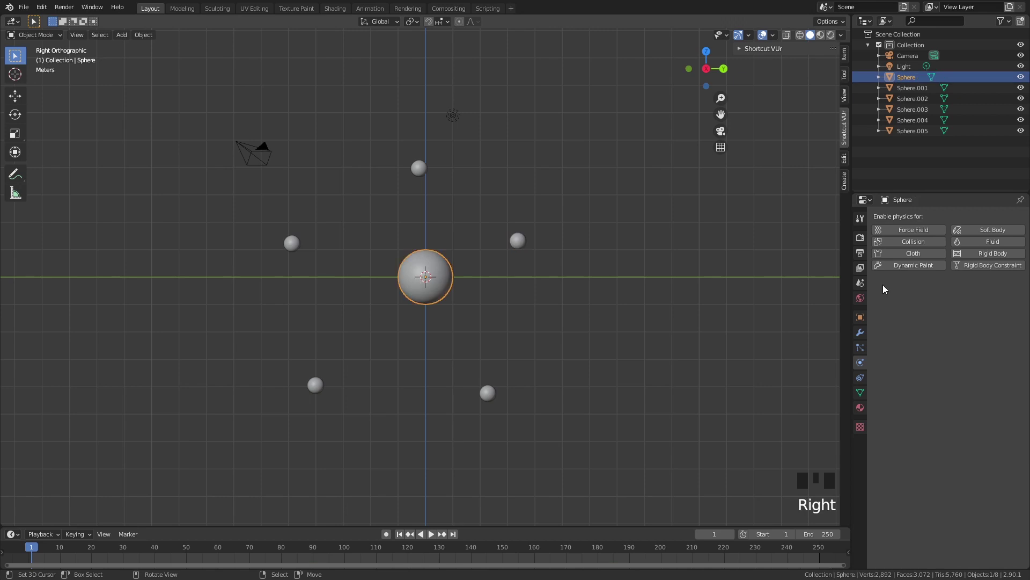
{"action": "left_click", "coordinate": [1012, 256]}
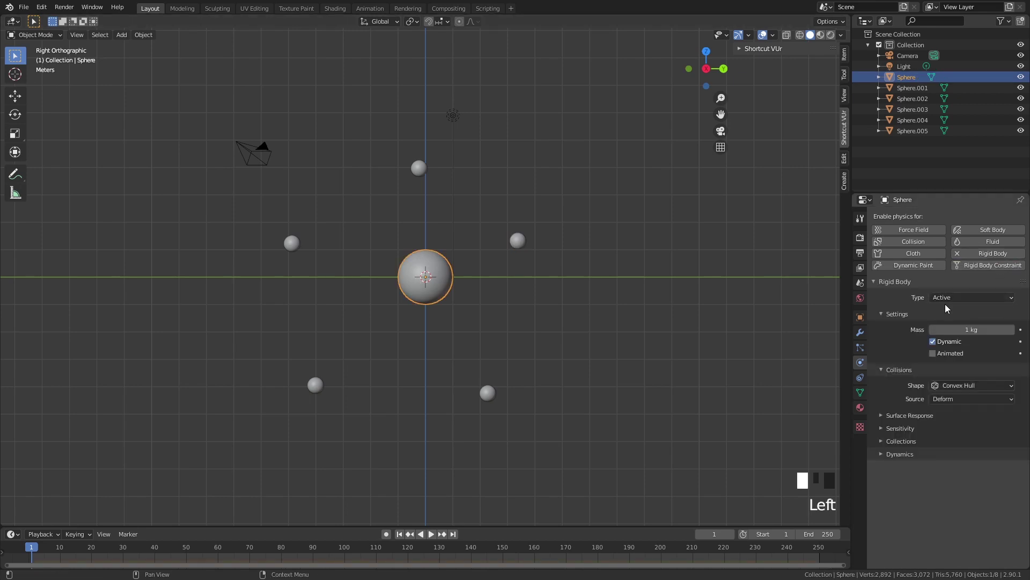
{"action": "left_click_drag", "start_coordinate": [959, 299], "coordinate": [954, 317]}
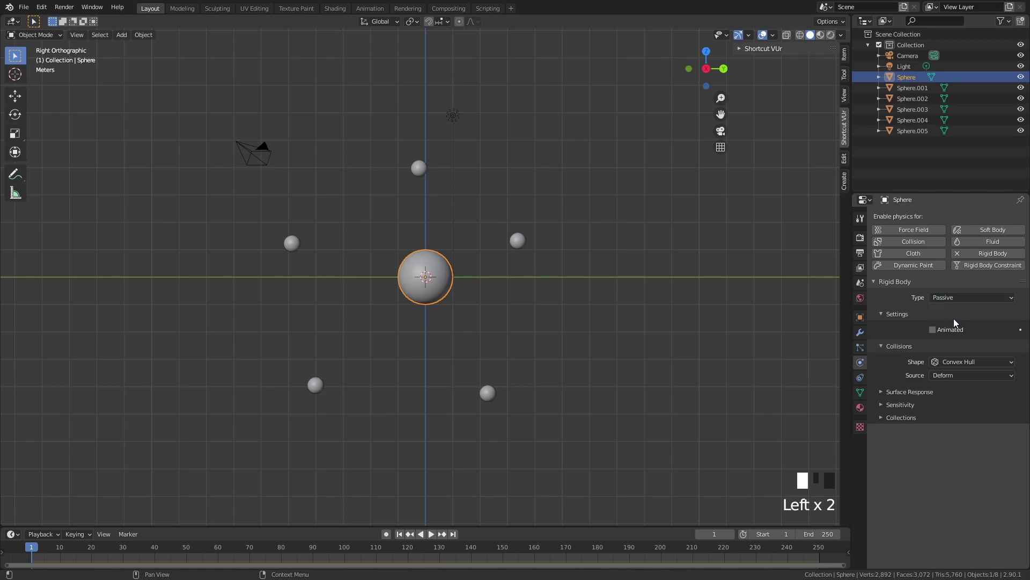
- Play the simulation briefly to check how the single active small sphere behaves
{"action": "scroll", "coordinate": [464, 450], "scroll_direction": "up", "scroll_amount": 3}
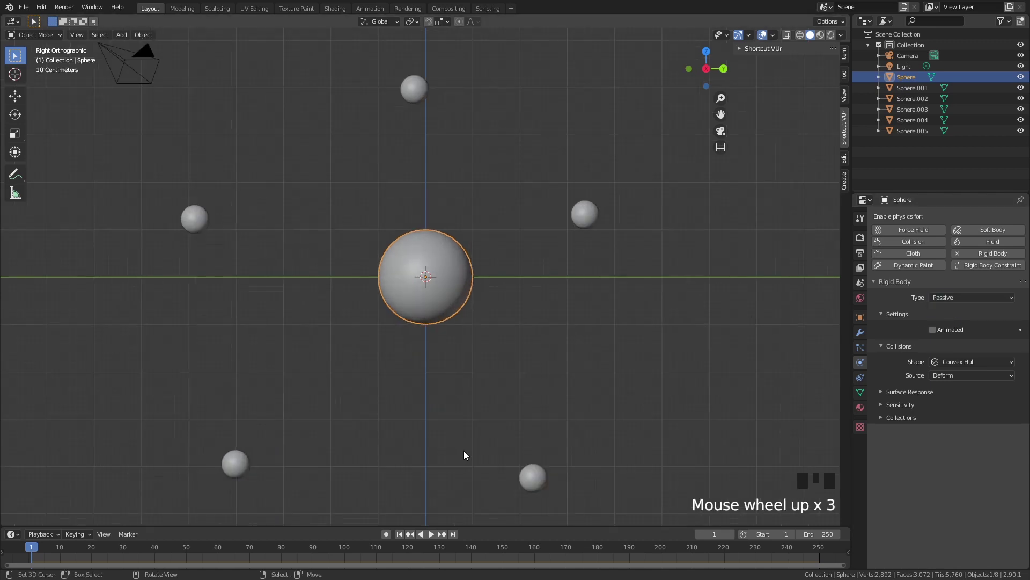
{"action": "left_click", "coordinate": [431, 534]}
{"action": "left_click", "coordinate": [432, 533]}
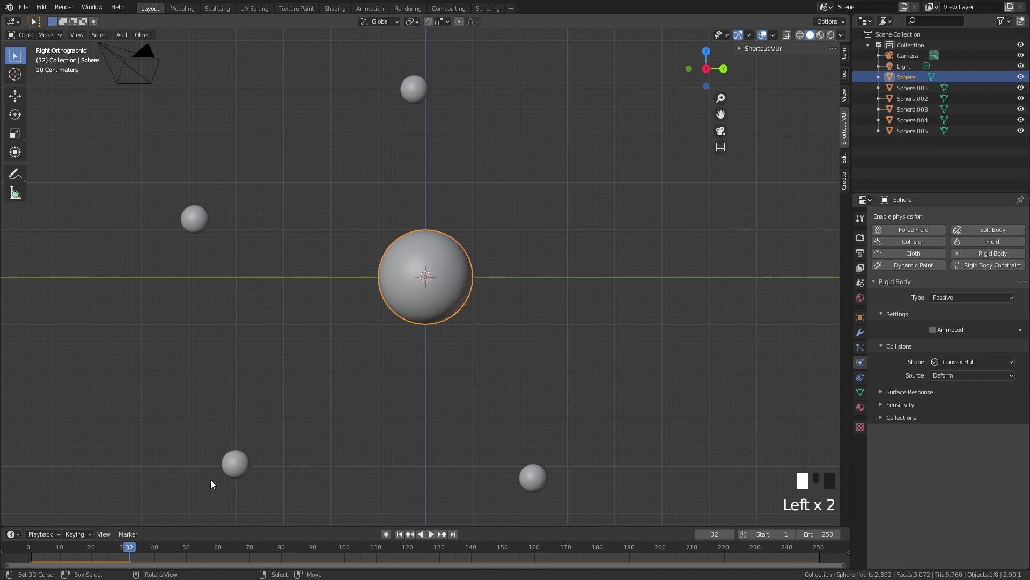
- Copy the active small sphere's rigid body settings to the other four small spheres
{"action": "right_click", "coordinate": [568, 230]}
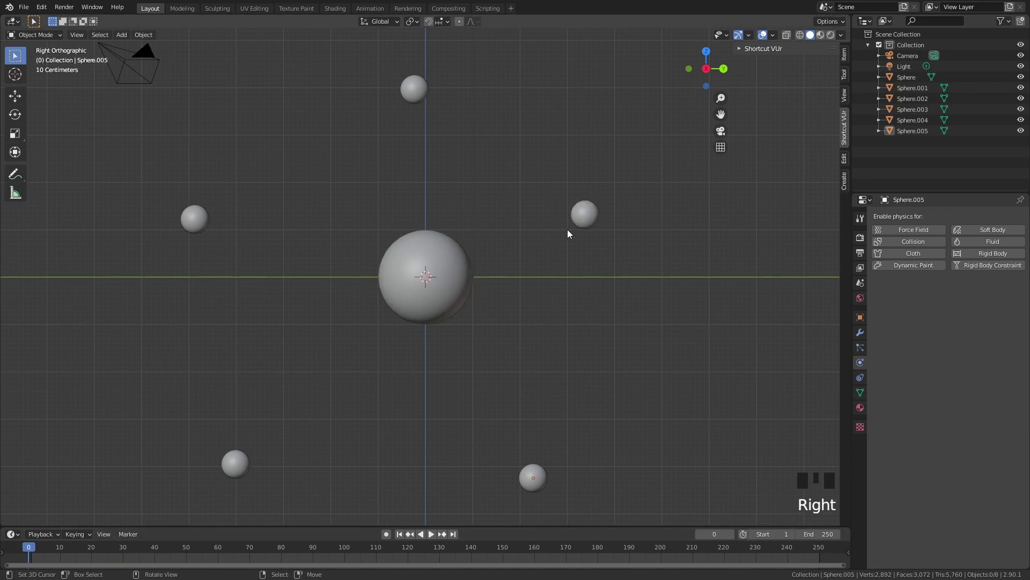
{"action": "right_click", "coordinate": [595, 224]}
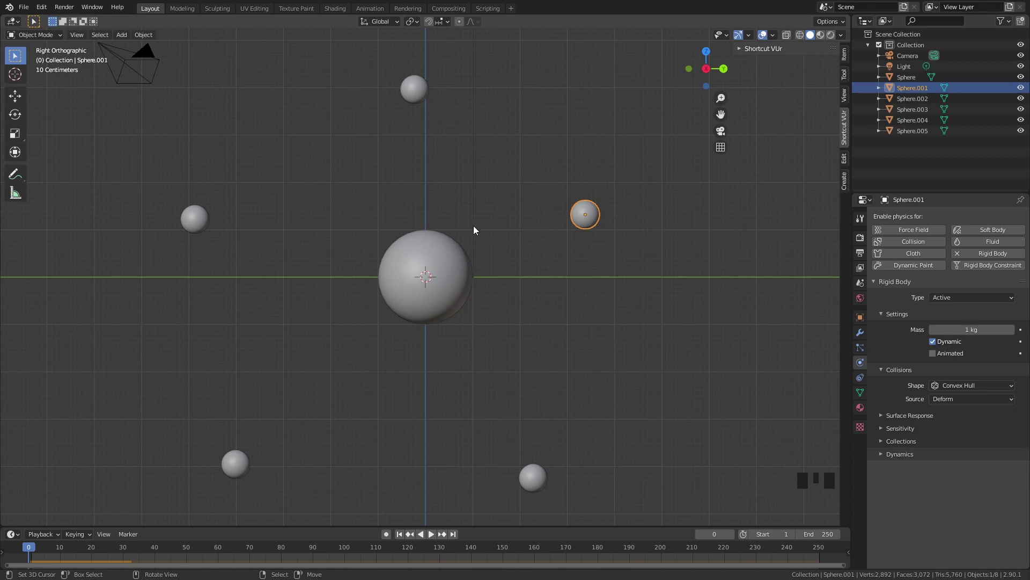
{"action": "right_click", "coordinate": [413, 100]}
{"action": "right_click", "coordinate": [194, 218], "text": "shift"}
{"action": "right_click", "coordinate": [237, 462], "text": "shift"}
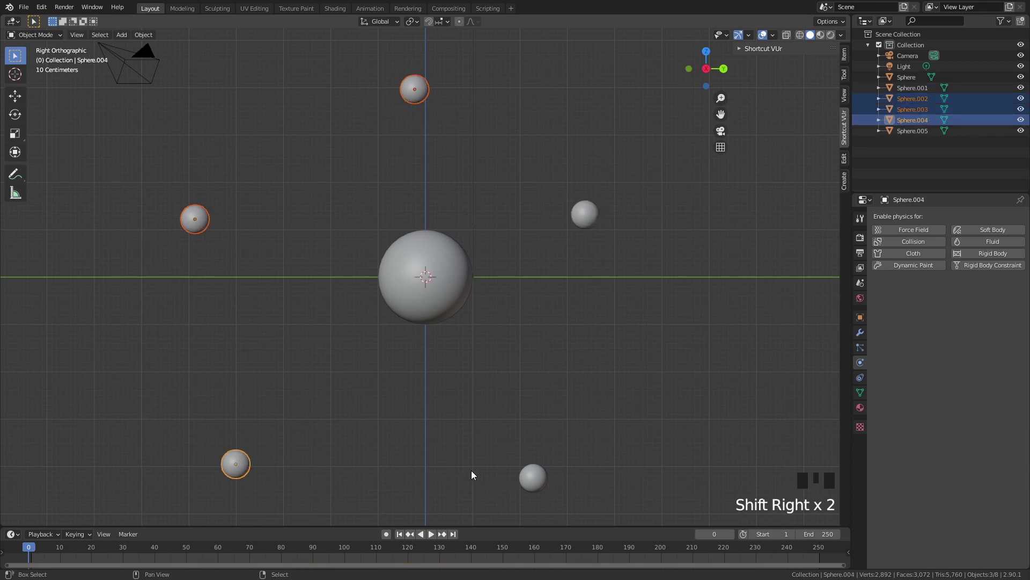
{"action": "right_click", "coordinate": [534, 478], "text": "shift"}
{"action": "right_click", "coordinate": [590, 218], "text": "shift"}
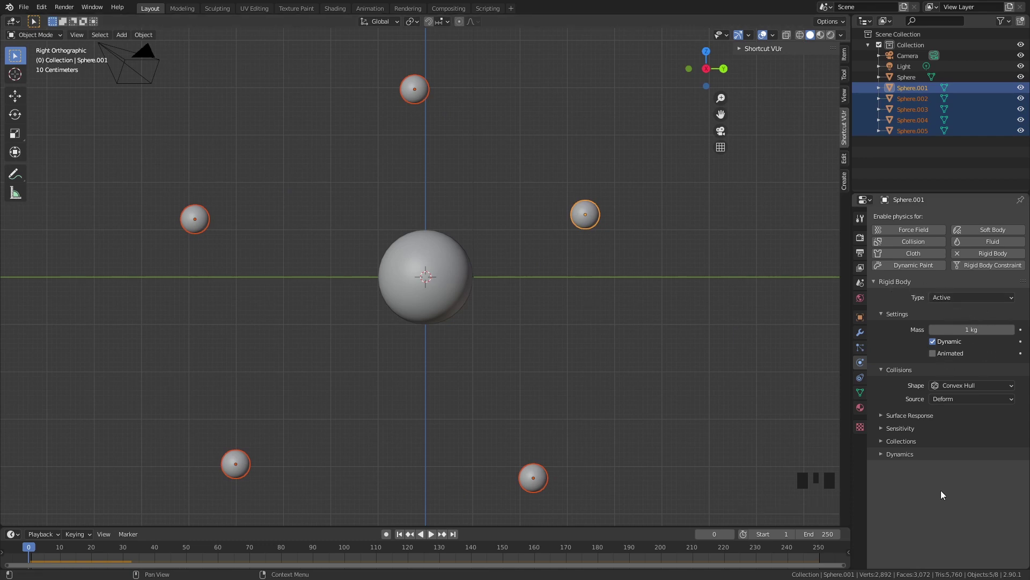
{"action": "left_click", "coordinate": [143, 35]}
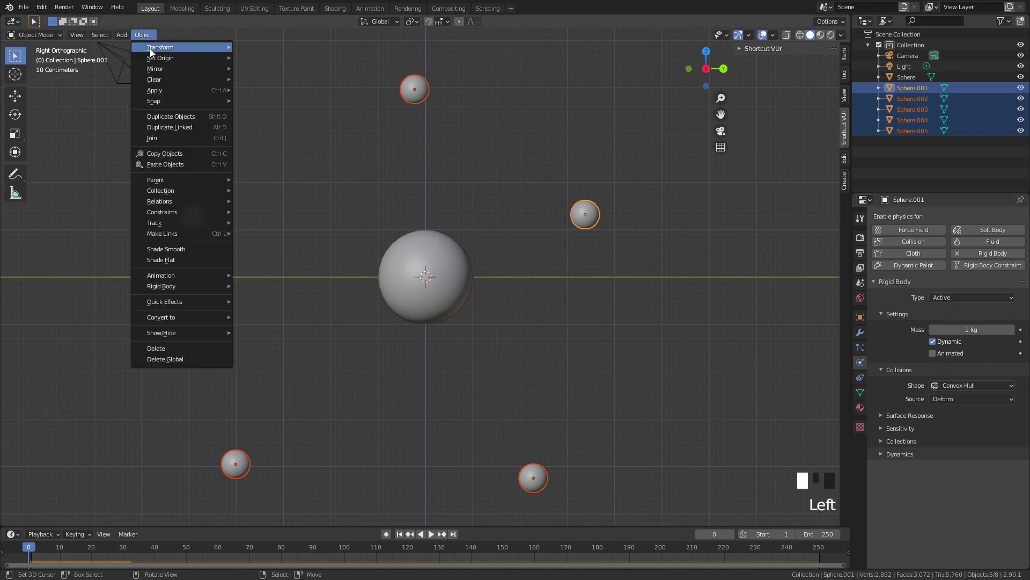
{"action": "mouse_move", "coordinate": [186, 288]}
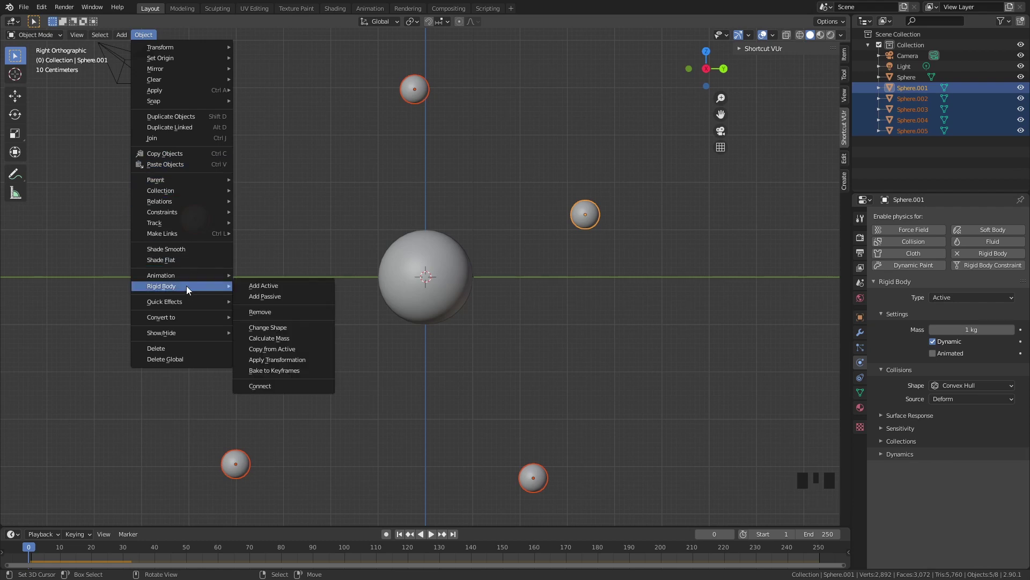
{"action": "left_click", "coordinate": [271, 349]}
- Inspect the rigid body settings of each of the other four small spheres in turn
{"action": "right_click", "coordinate": [458, 111]}
{"action": "right_click", "coordinate": [421, 91]}
{"action": "right_click", "coordinate": [199, 216]}
{"action": "right_click", "coordinate": [236, 462]}
{"action": "right_click", "coordinate": [546, 473]}
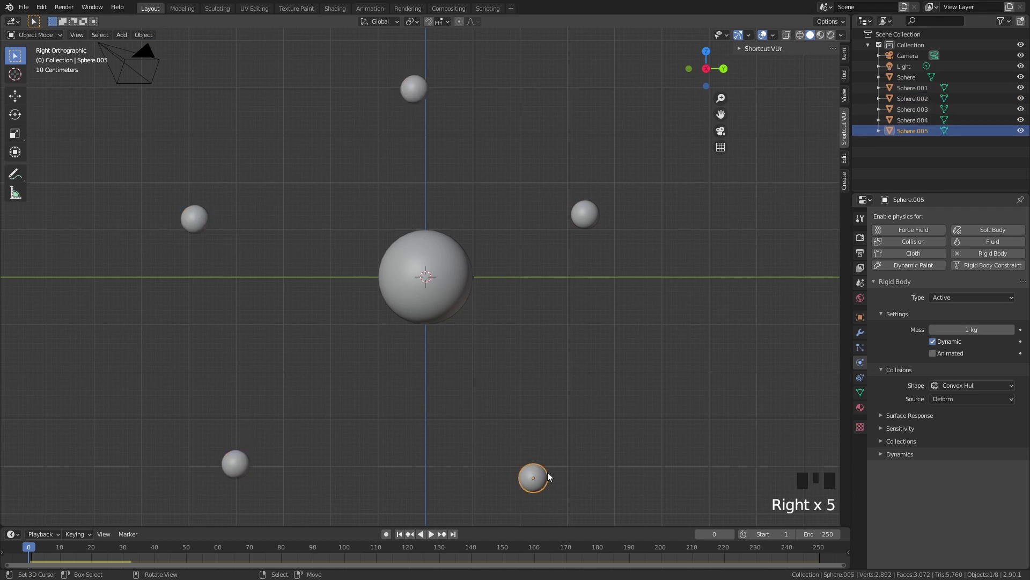
- Play the simulation with all five small spheres active, stop it and return to frame 0
{"action": "left_click", "coordinate": [431, 534]}
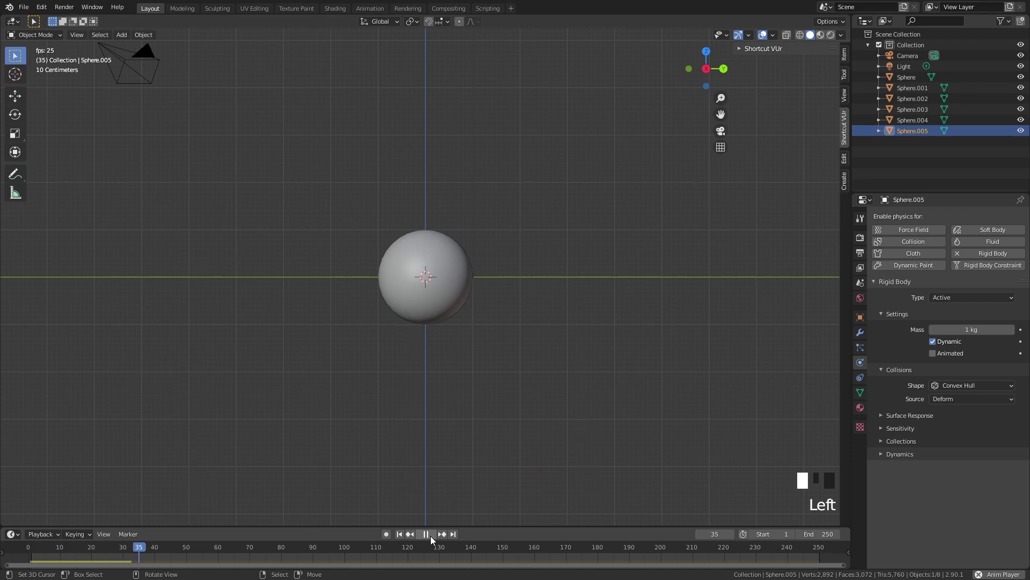
{"action": "left_click", "coordinate": [430, 535]}
{"action": "left_click", "coordinate": [28, 546]}
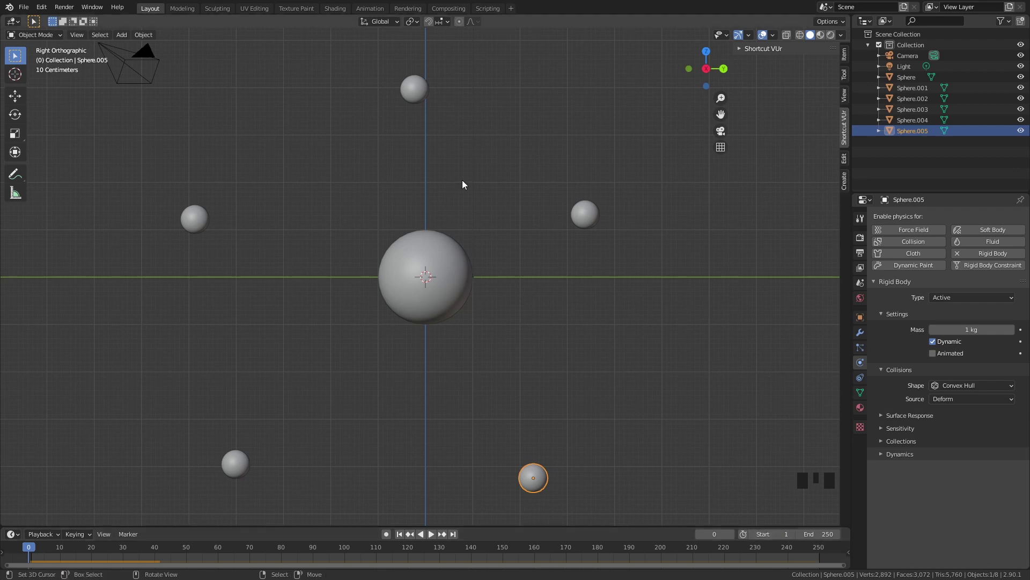
- Add a Force type force field at the centre of the large sphere with a strength of 200
{"action": "right_click", "coordinate": [429, 278]}
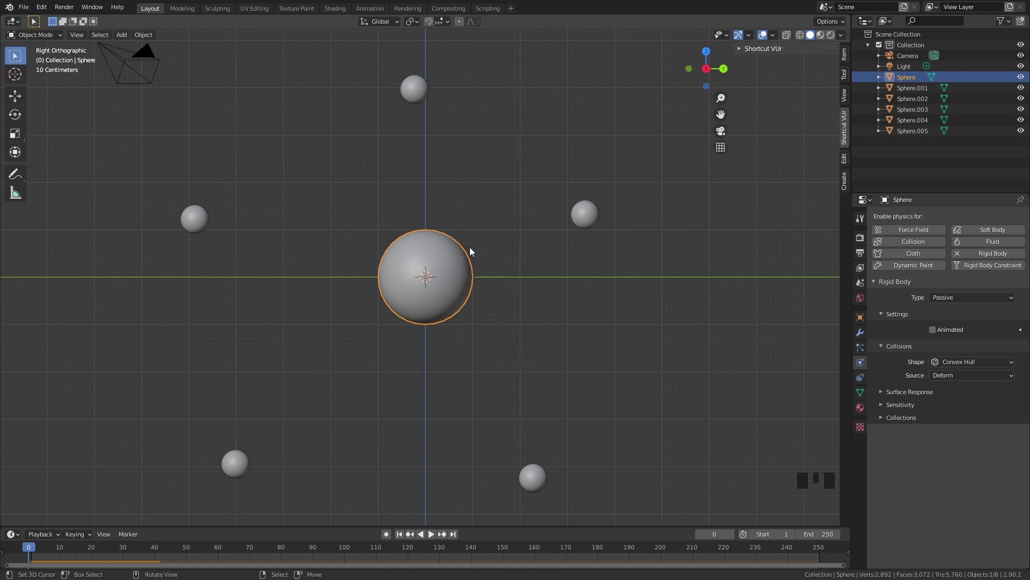
{"action": "key", "text": "shift+a"}
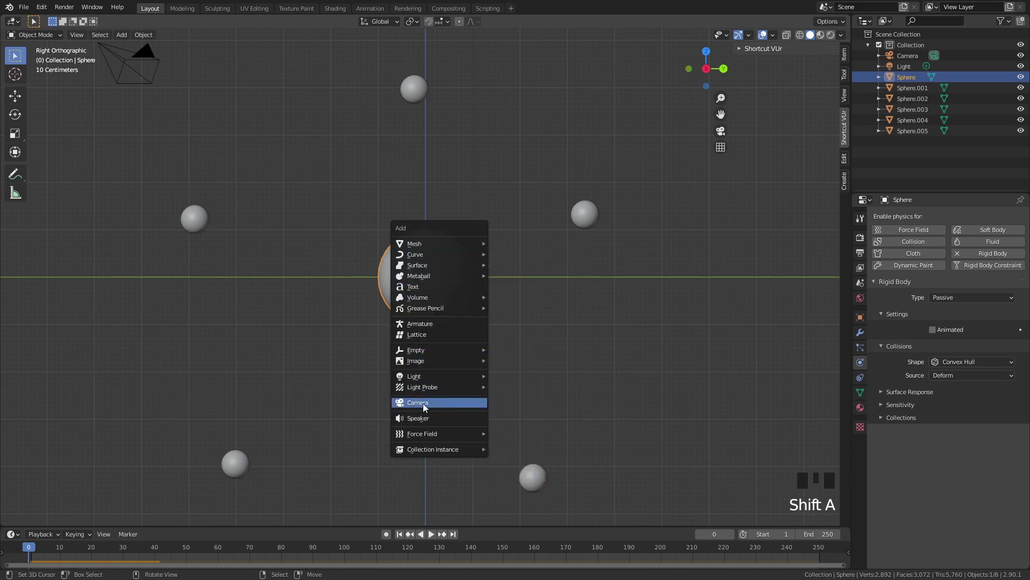
{"action": "mouse_move", "coordinate": [414, 435]}
{"action": "left_click", "coordinate": [525, 291]}
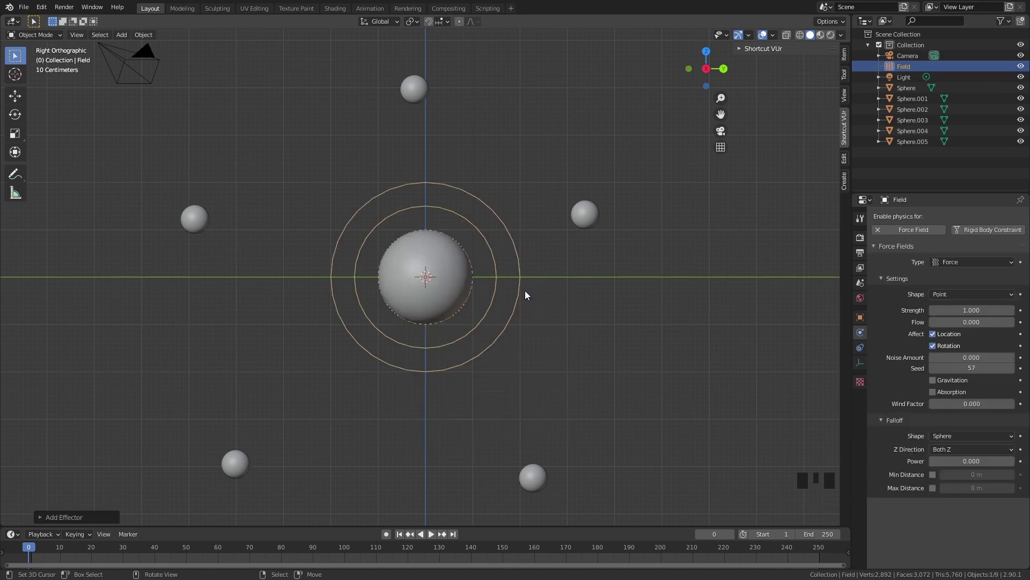
{"action": "left_click", "coordinate": [958, 308]}
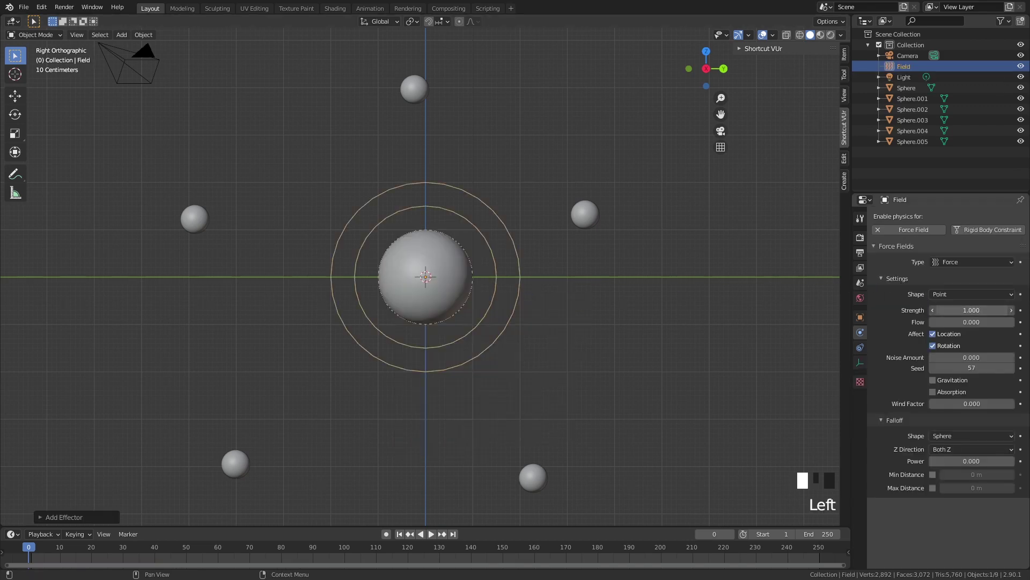
{"action": "type", "text": "200"}
{"action": "key", "text": "Return"}
- Play the simulation in a perspective view to examine the force field's effect on the small spheres
{"action": "mouse_move", "coordinate": [620, 382]}
{"action": "middle_mouse_down"}
{"action": "mouse_move", "coordinate": [641, 407]}
{"action": "mouse_move", "coordinate": [623, 362]}
{"action": "middle_mouse_up"}
{"action": "scroll", "coordinate": [642, 412], "scroll_direction": "down", "scroll_amount": 3}
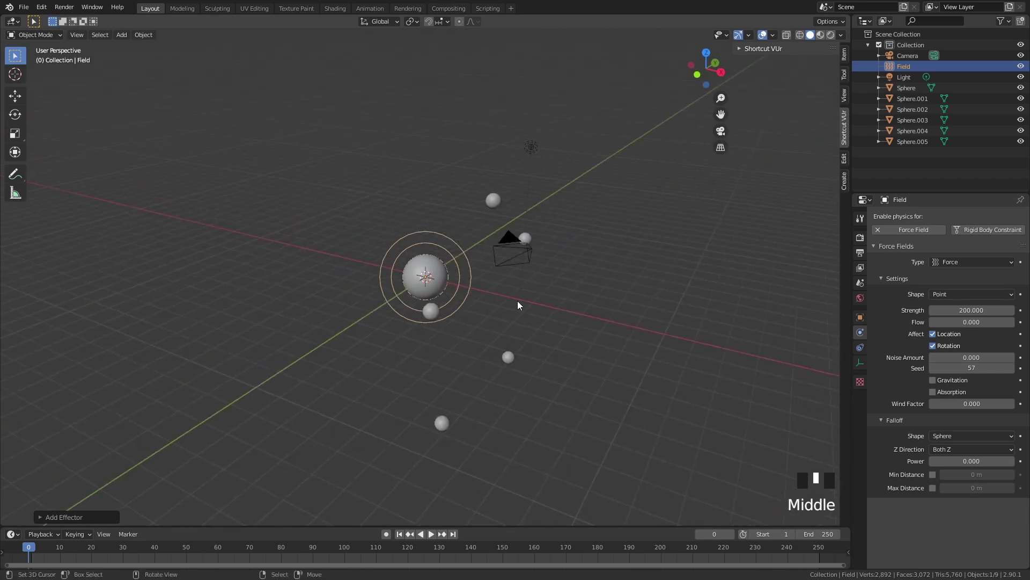
{"action": "left_click", "coordinate": [812, 547]}
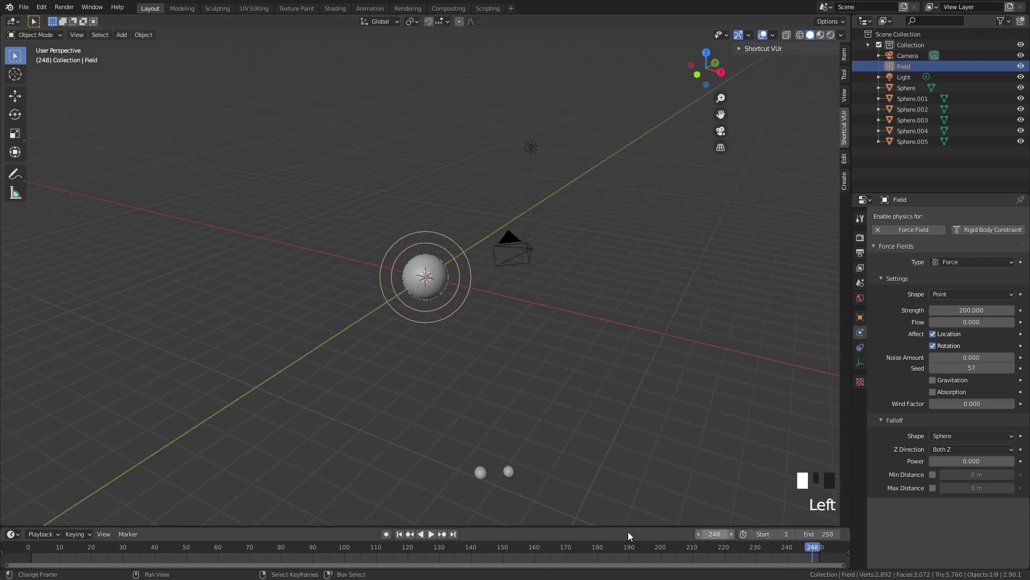
{"action": "left_click", "coordinate": [431, 535]}
{"action": "left_click", "coordinate": [432, 534]}
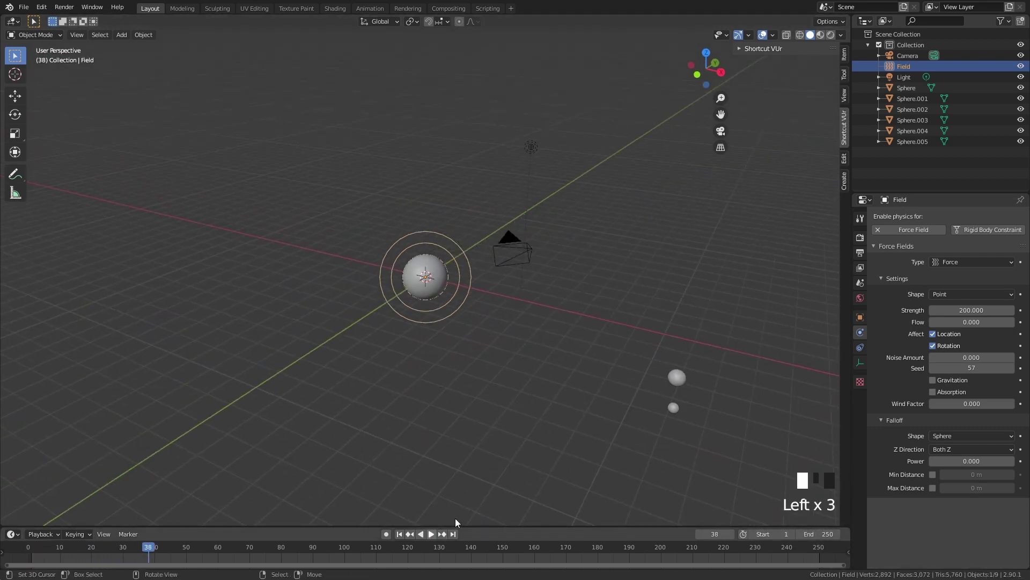
- Set the force field's strength to -200
{"action": "left_click", "coordinate": [949, 309]}
{"action": "type", "text": "-200"}
{"action": "key", "text": "Return"}
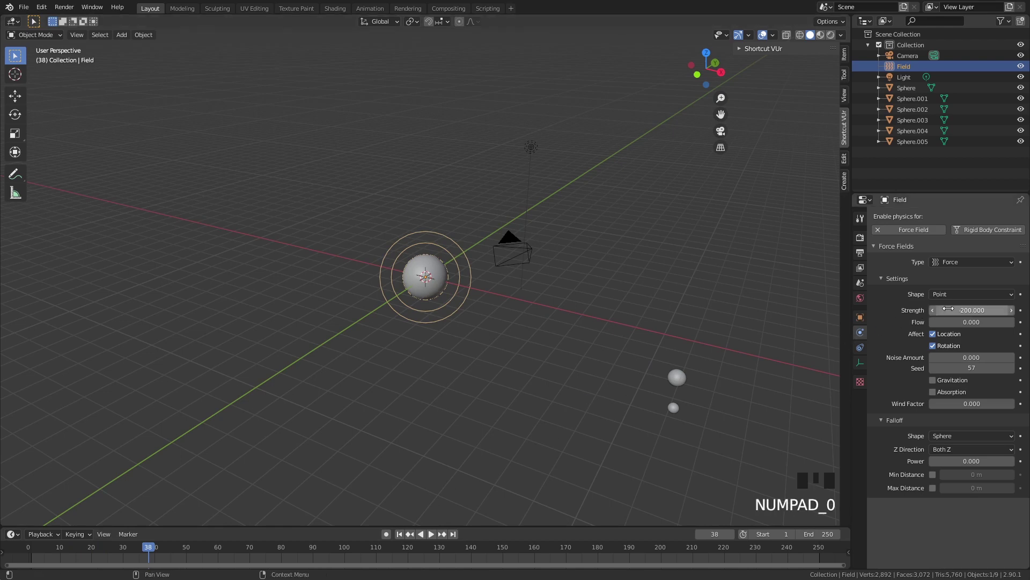
- Replay the simulation from the start to examine the effect of the negative field strength
{"action": "left_click", "coordinate": [818, 546]}
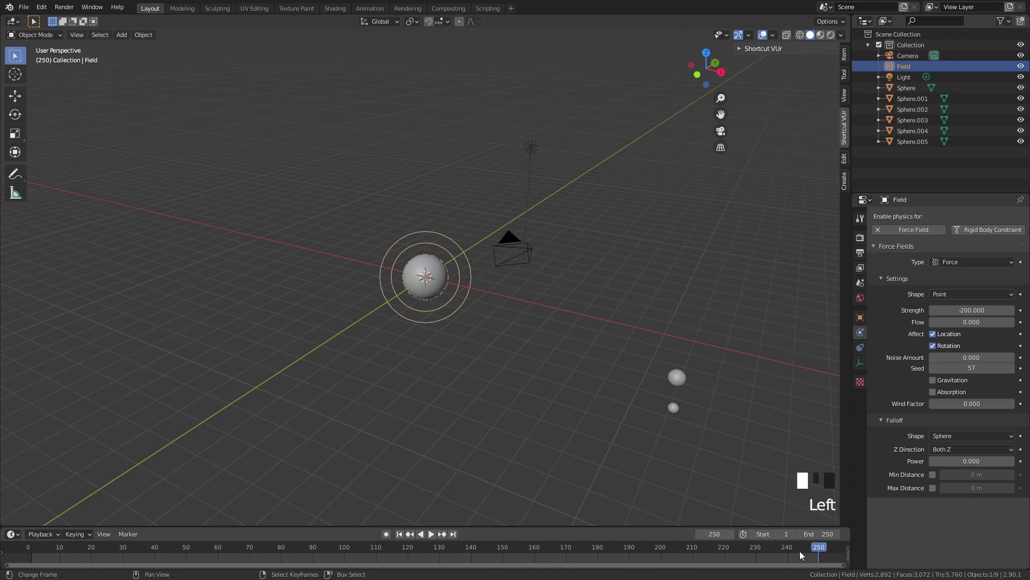
{"action": "left_click", "coordinate": [433, 534]}
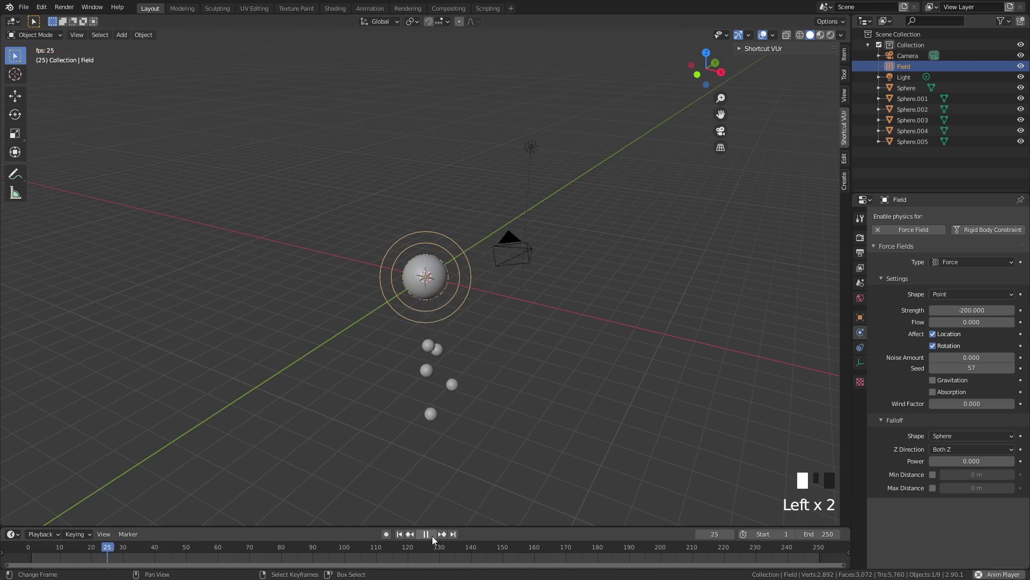
{"action": "left_click", "coordinate": [432, 534]}
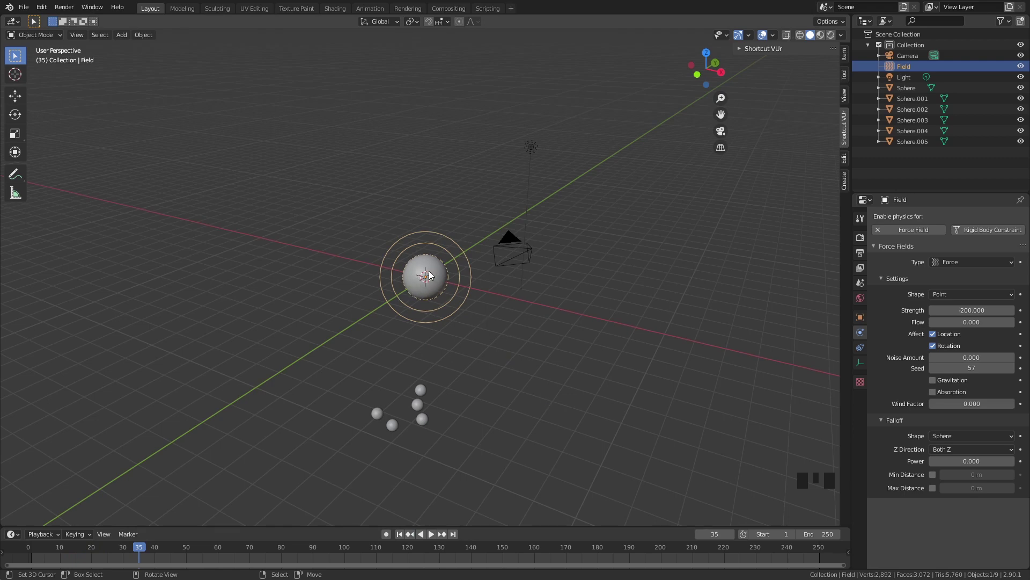
- Set the Gravity field weight of the scene's Rigid Body World to 0
{"action": "left_click", "coordinate": [860, 283]}
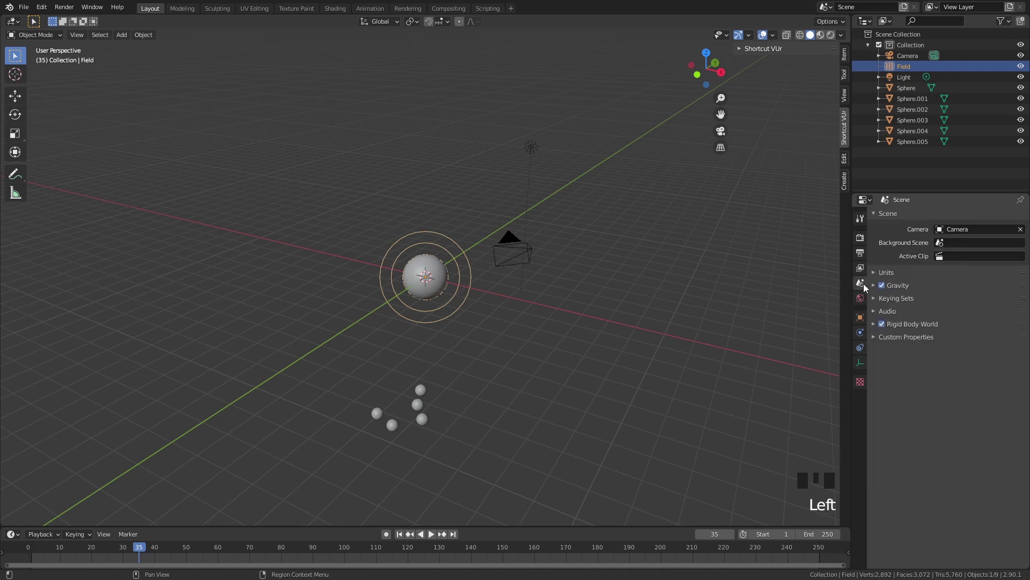
{"action": "left_click", "coordinate": [907, 324]}
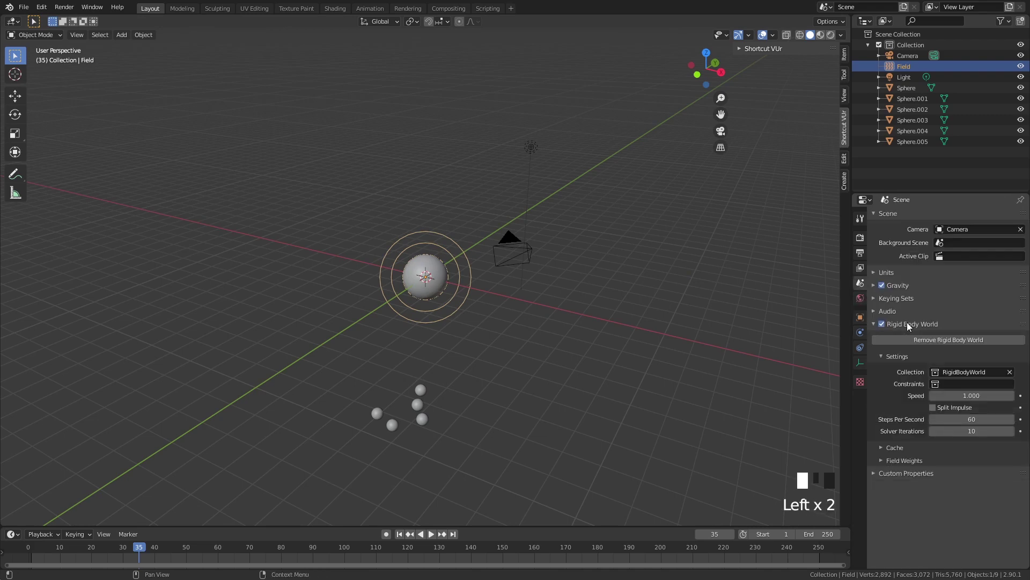
{"action": "left_click", "coordinate": [905, 461]}
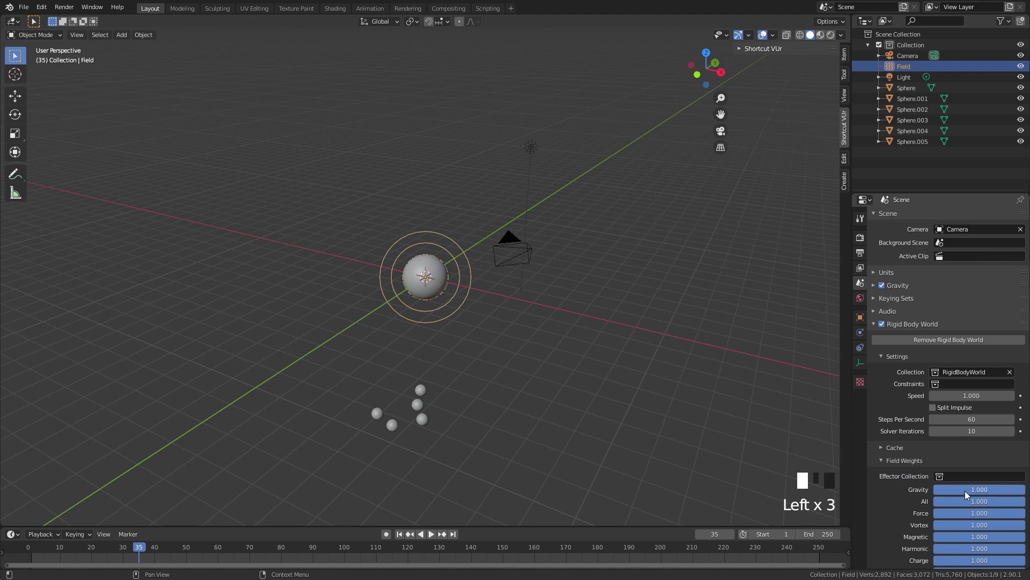
{"action": "left_click_drag", "start_coordinate": [993, 490], "coordinate": [933, 491]}
- Replay the simulation from the start and examine close up how the small spheres settle on the large sphere without gravity
{"action": "left_click", "coordinate": [812, 547]}
{"action": "left_click", "coordinate": [430, 534]}
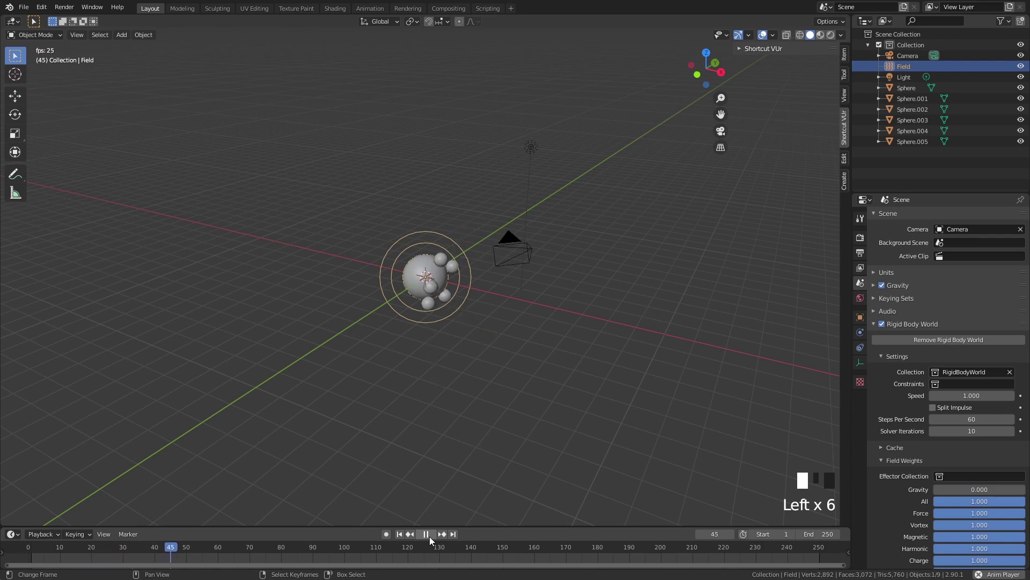
{"action": "left_click", "coordinate": [428, 534]}
{"action": "middle_click_drag", "start_coordinate": [522, 391], "coordinate": [499, 267]}
{"action": "scroll", "coordinate": [529, 382], "scroll_direction": "up", "scroll_amount": 5}
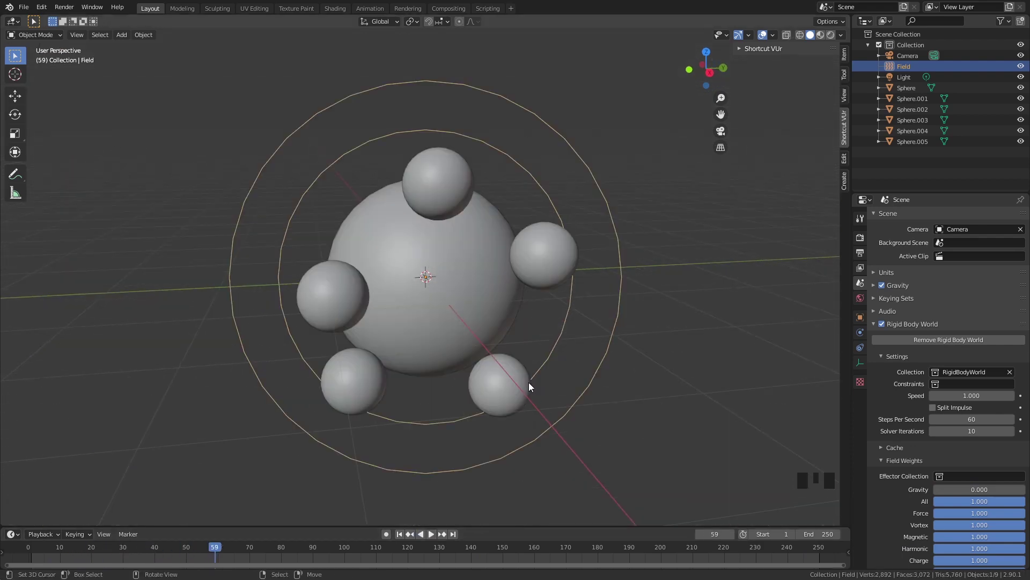
{"action": "left_click", "coordinate": [430, 534]}
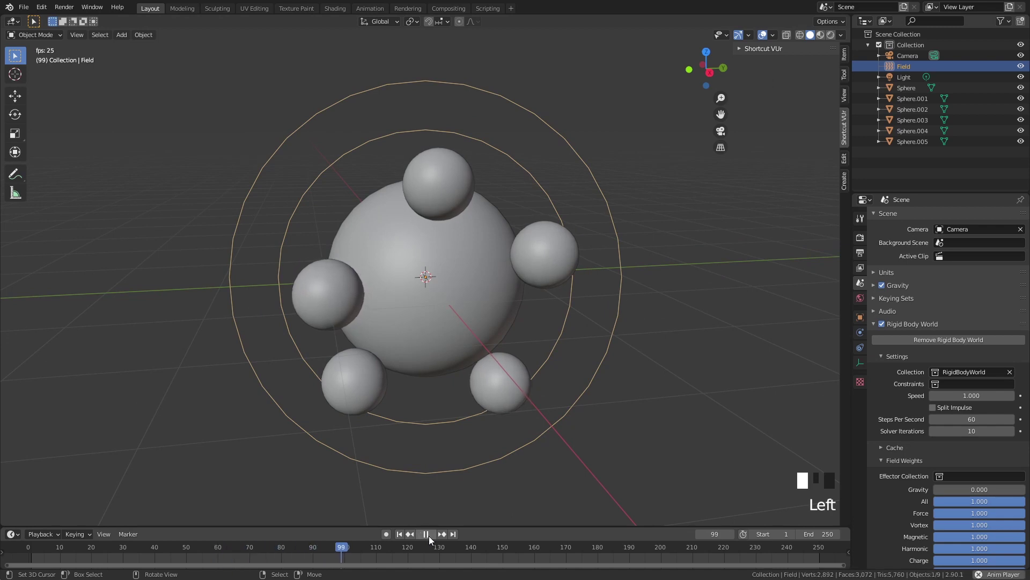
{"action": "left_click", "coordinate": [429, 535]}
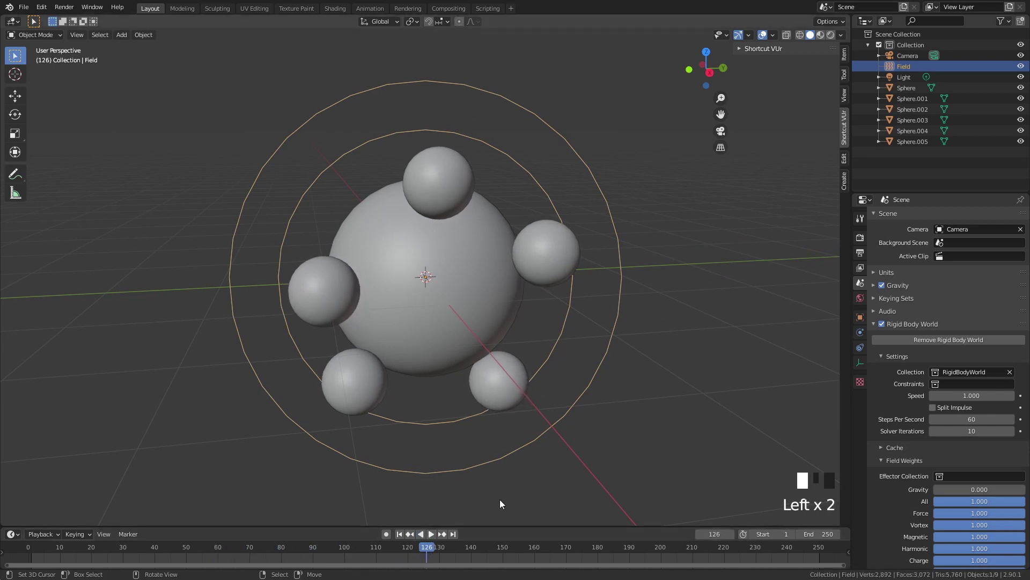
- Set the large sphere's rigid body surface friction to 0
{"action": "right_click", "coordinate": [451, 283]}
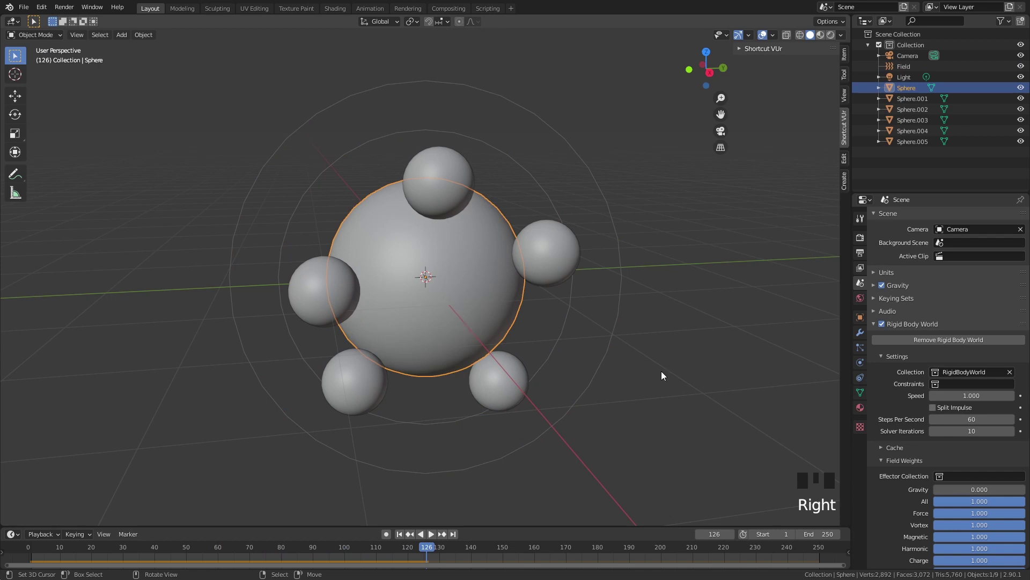
{"action": "left_click", "coordinate": [861, 363]}
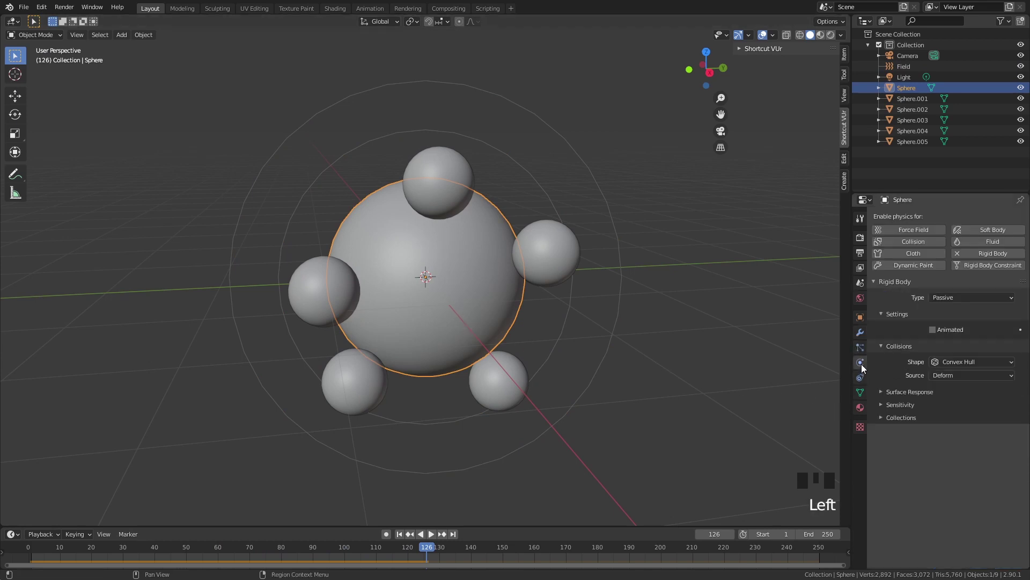
{"action": "left_click", "coordinate": [910, 391]}
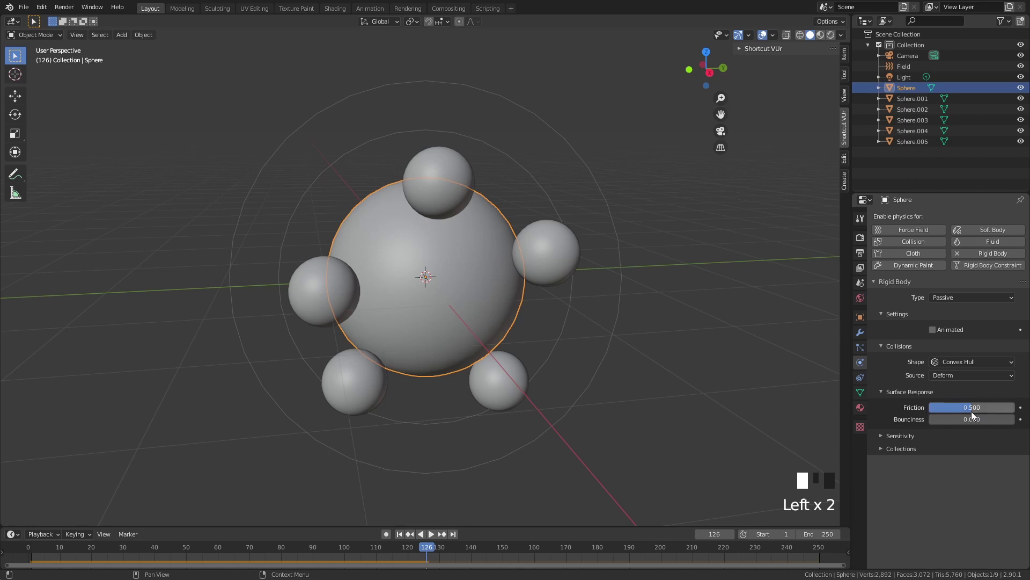
{"action": "left_click_drag", "start_coordinate": [994, 407], "coordinate": [802, 408]}
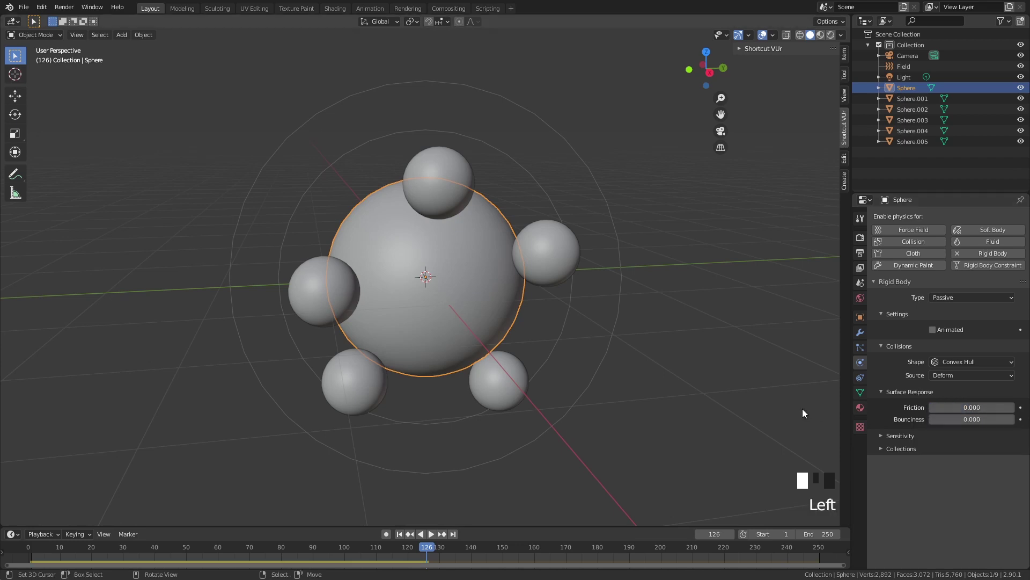
- Replay the simulation from the start to examine how the small spheres move over the frictionless large sphere
{"action": "left_click", "coordinate": [815, 551]}
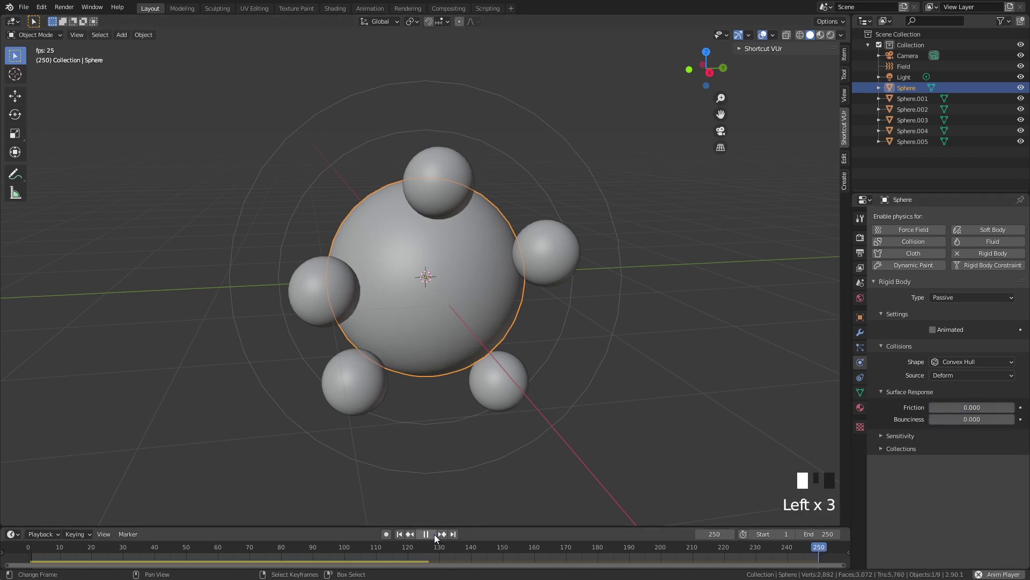
{"action": "left_click", "coordinate": [434, 534]}
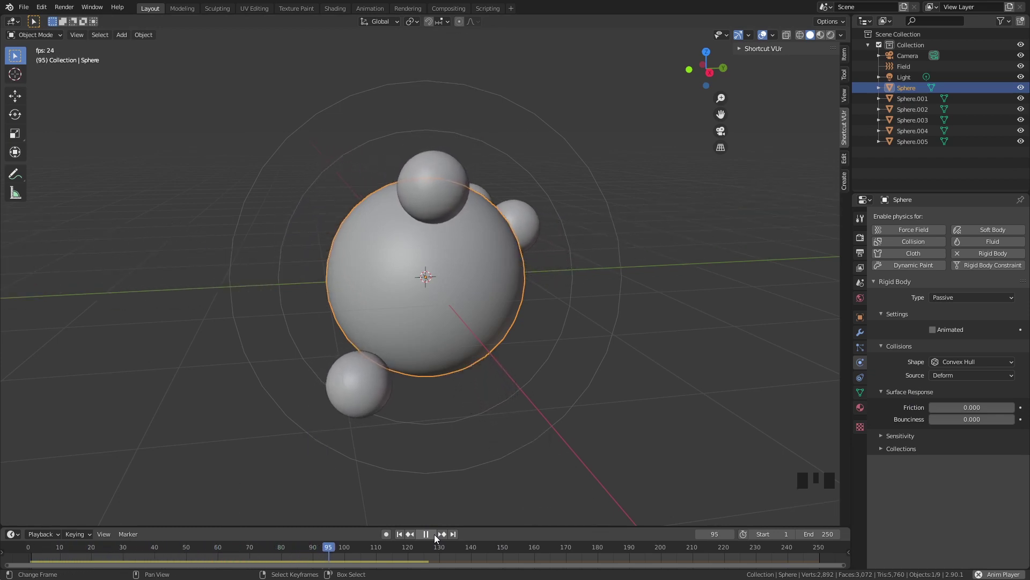
{"action": "left_click", "coordinate": [435, 534]}
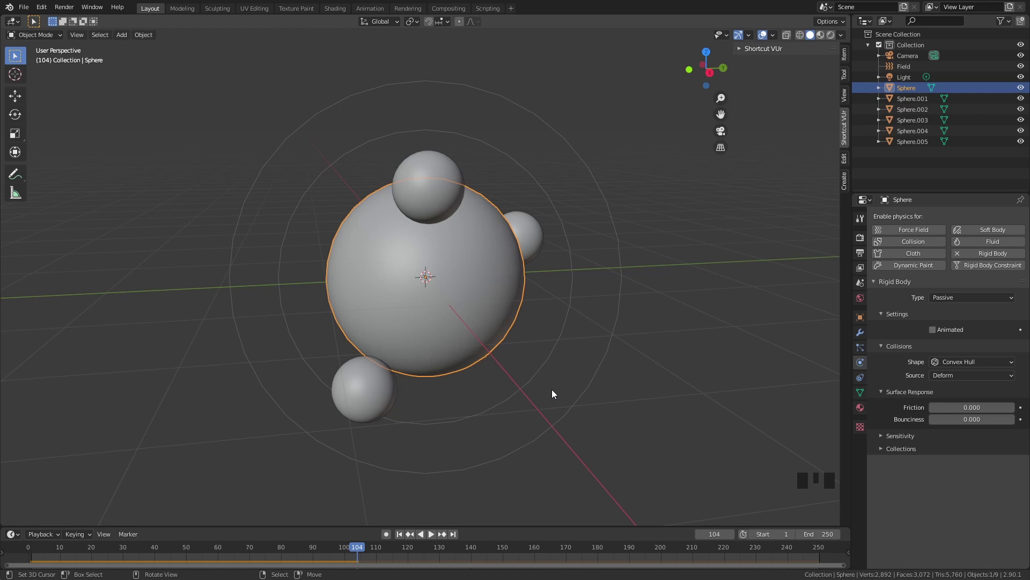
- Select the five small spheres and the large sphere and bake their rigid body motion to keyframes with end frame 200
{"action": "key", "text": "Right"}
{"action": "key", "text": "Right"}
{"action": "key", "text": "Right"}
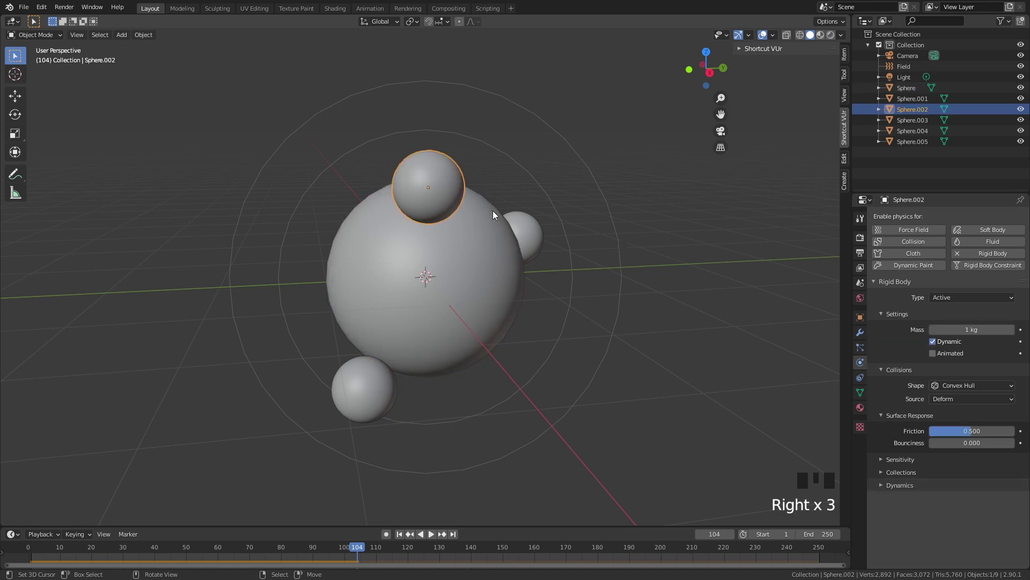
{"action": "left_click", "coordinate": [906, 99]}
{"action": "left_click", "coordinate": [912, 142], "text": "shift"}
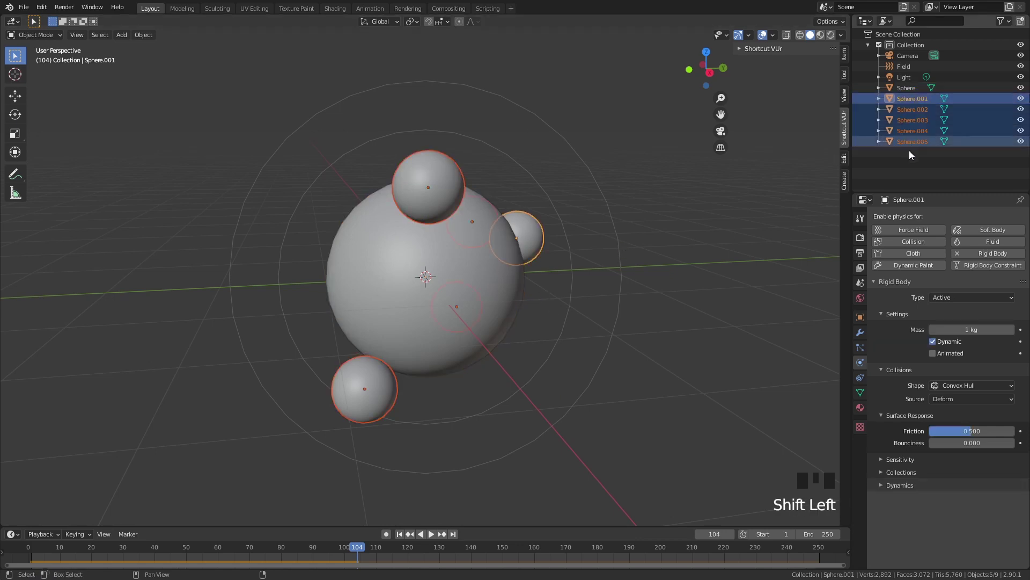
{"action": "right_click", "coordinate": [497, 252], "text": "shift"}
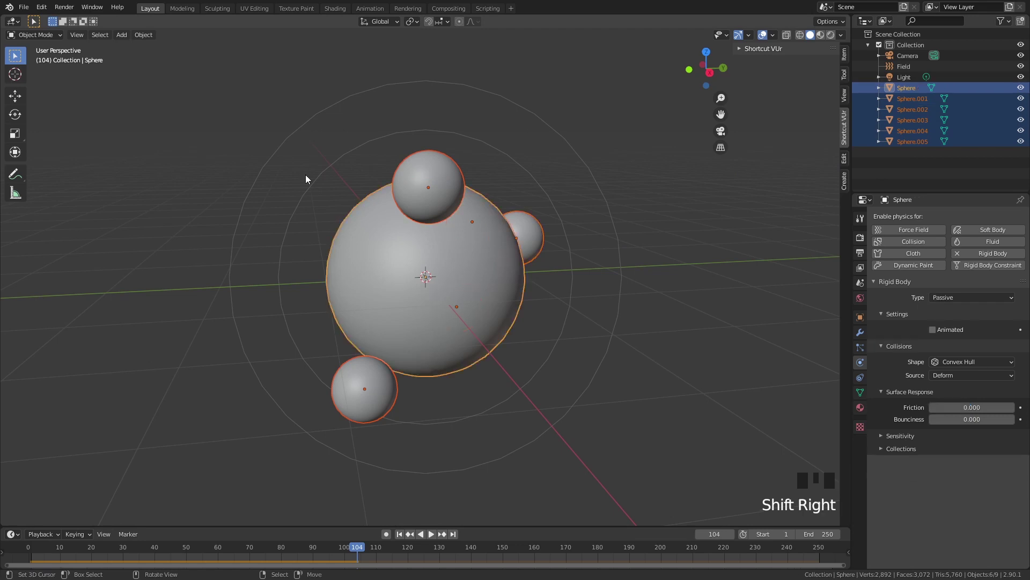
{"action": "left_click", "coordinate": [122, 34]}
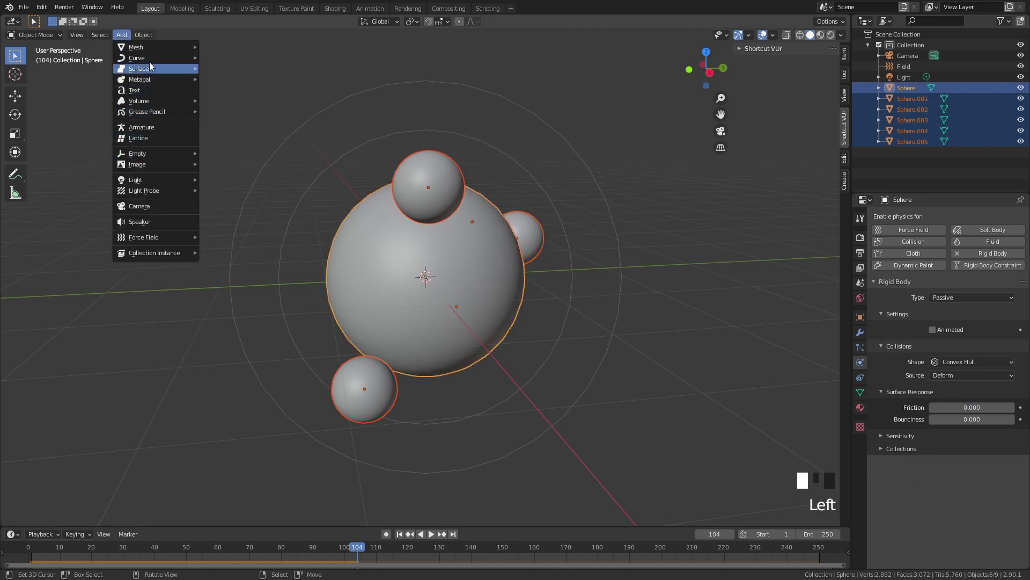
{"action": "left_click", "coordinate": [143, 35]}
{"action": "mouse_move", "coordinate": [191, 291]}
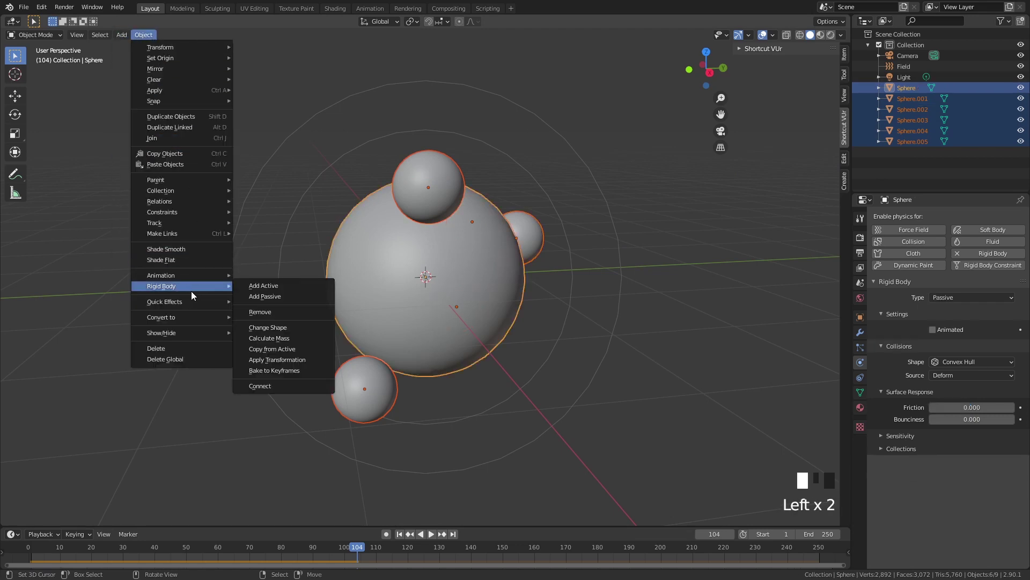
{"action": "left_click", "coordinate": [262, 360]}
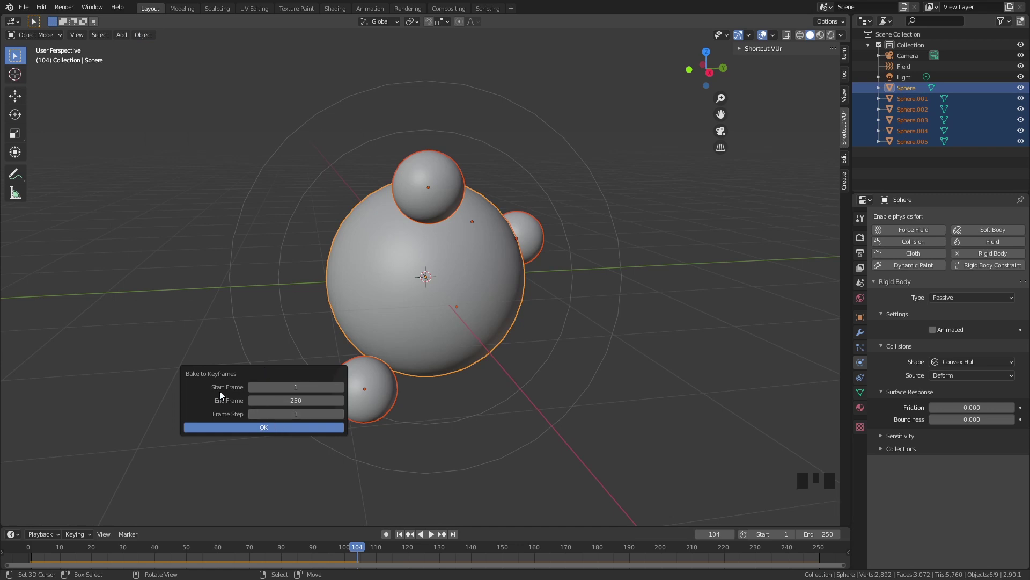
{"action": "left_click", "coordinate": [296, 403]}
{"action": "type", "text": "200"}
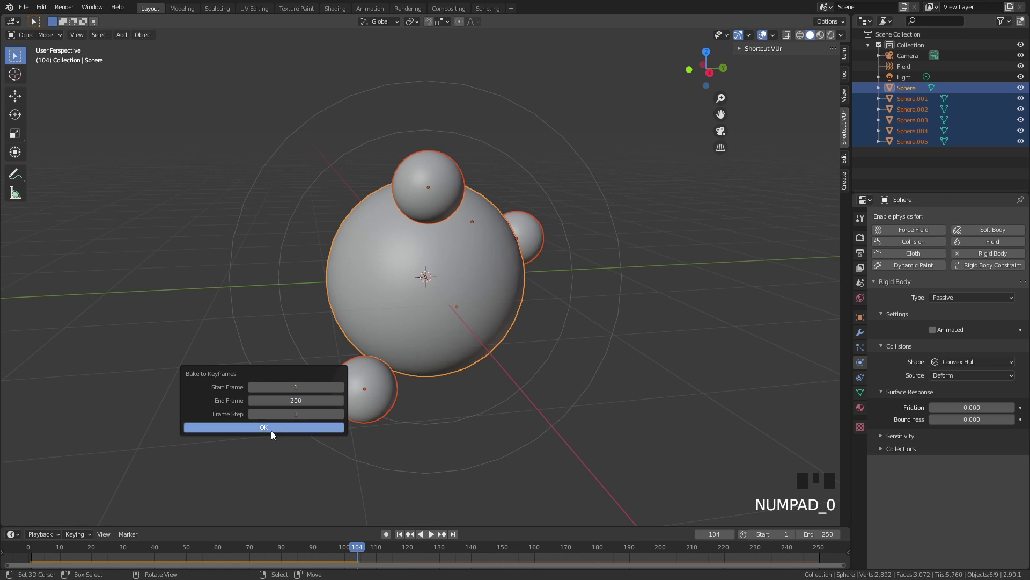
{"action": "left_click", "coordinate": [274, 429]}
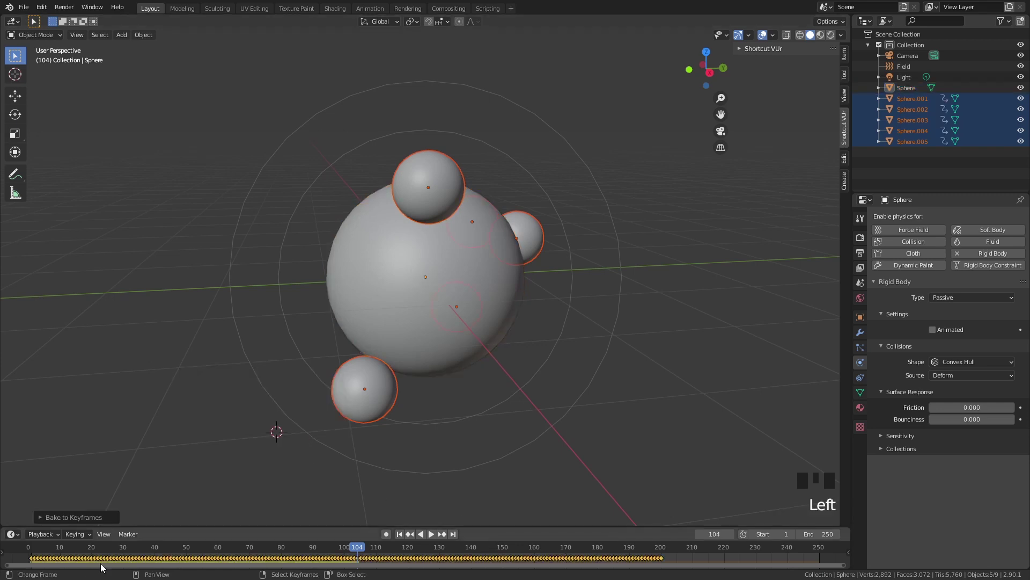
- Scrub the baked animation to frame 60 and add Collision physics to each of the five small spheres
{"action": "left_click_drag", "start_coordinate": [33, 550], "coordinate": [218, 548]}
{"action": "right_click", "coordinate": [560, 256]}
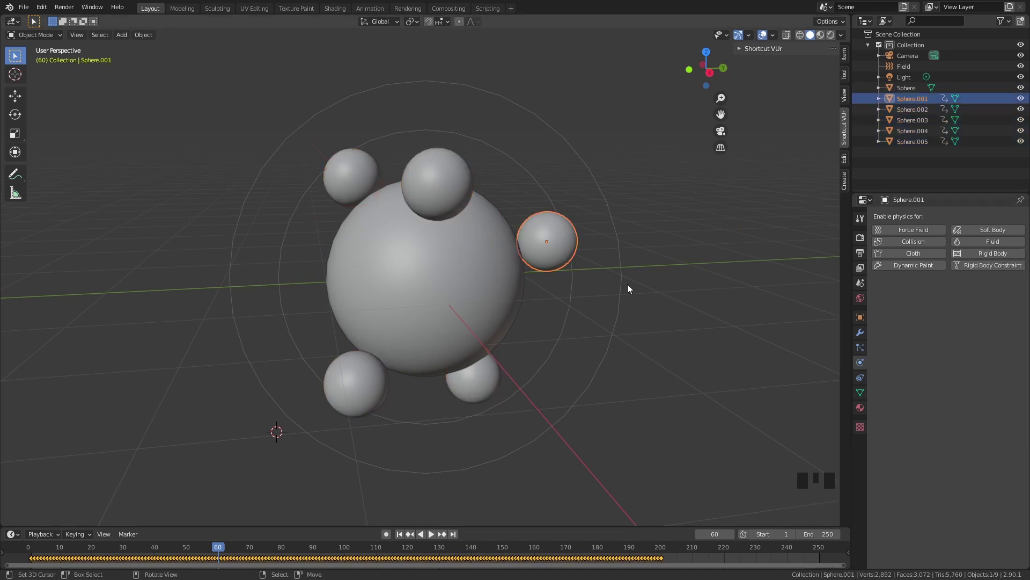
{"action": "left_click", "coordinate": [898, 239]}
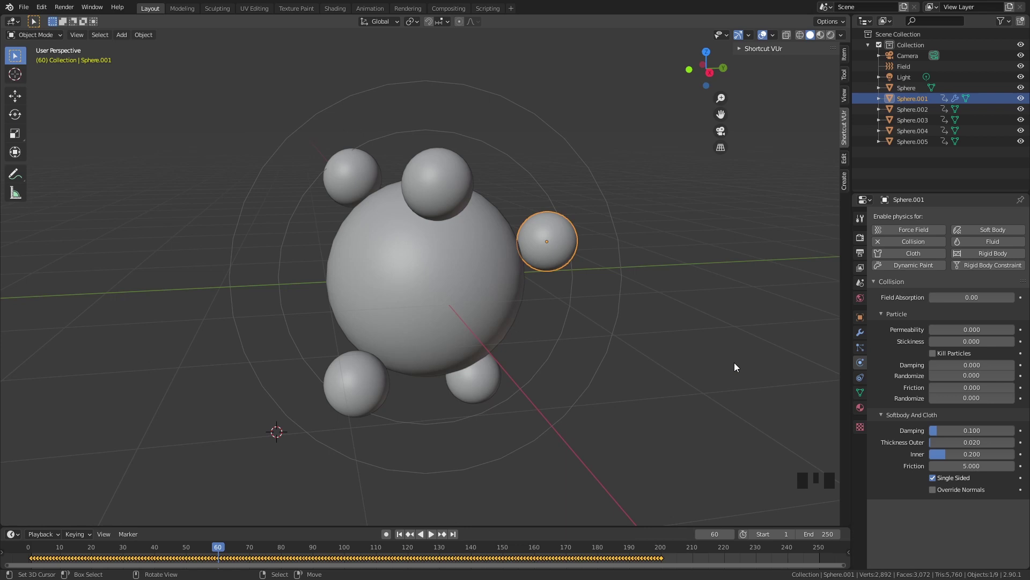
{"action": "right_click", "coordinate": [437, 182]}
{"action": "left_click", "coordinate": [923, 241]}
{"action": "right_click", "coordinate": [352, 173]}
{"action": "left_click", "coordinate": [915, 241]}
{"action": "right_click", "coordinate": [473, 376]}
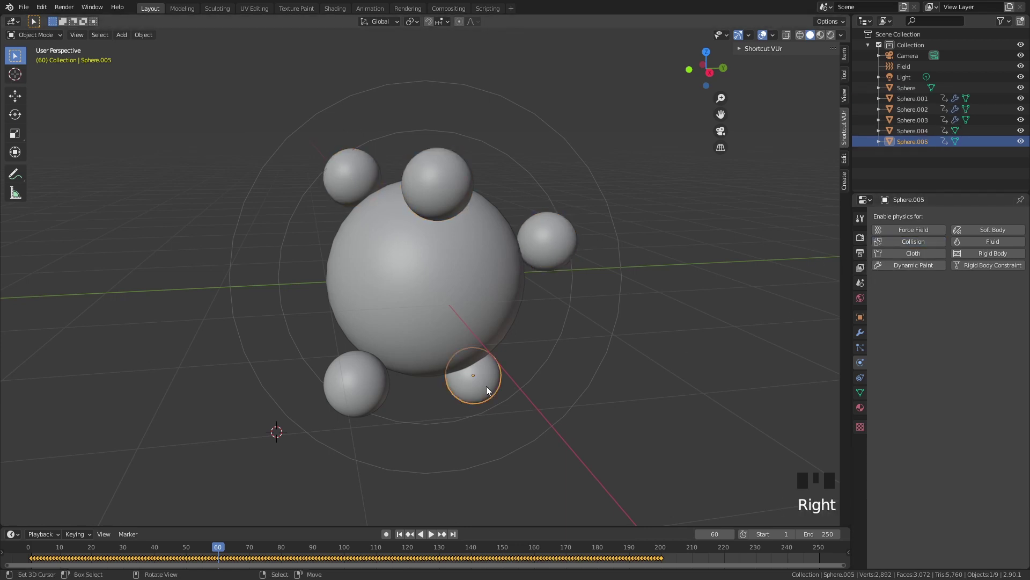
{"action": "left_click", "coordinate": [915, 241]}
{"action": "right_click", "coordinate": [334, 375]}
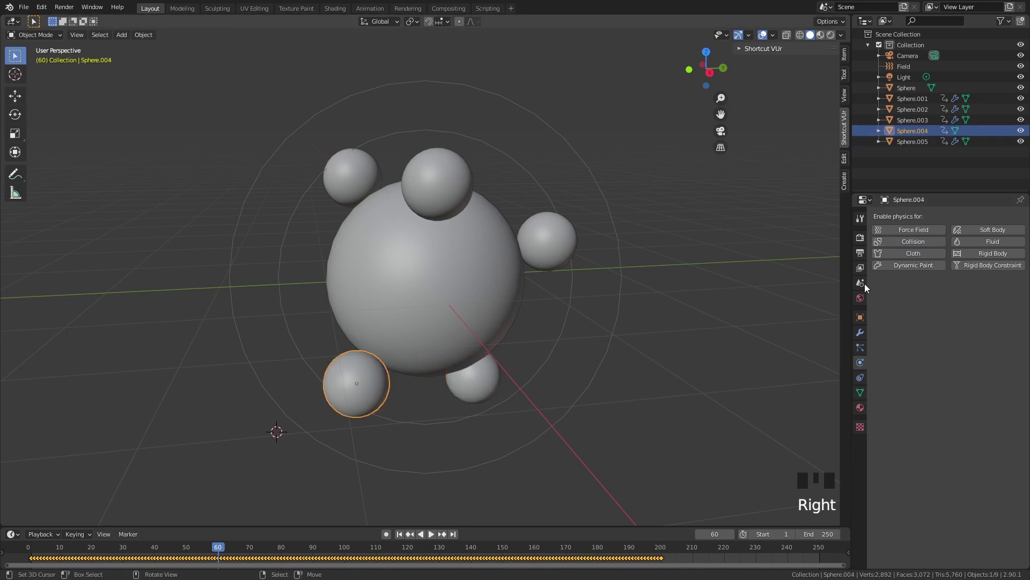
{"action": "left_click", "coordinate": [906, 241]}
- Delete the force field and remove the rigid body physics from the large sphere
{"action": "right_click", "coordinate": [461, 308]}
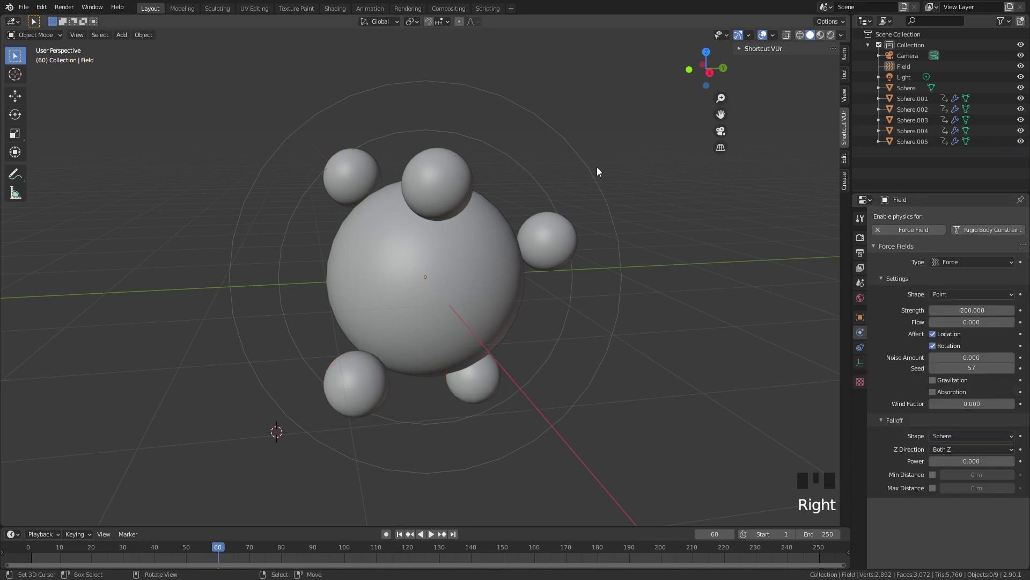
{"action": "right_click", "coordinate": [585, 168]}
{"action": "key", "text": "x"}
{"action": "left_click", "coordinate": [519, 192]}
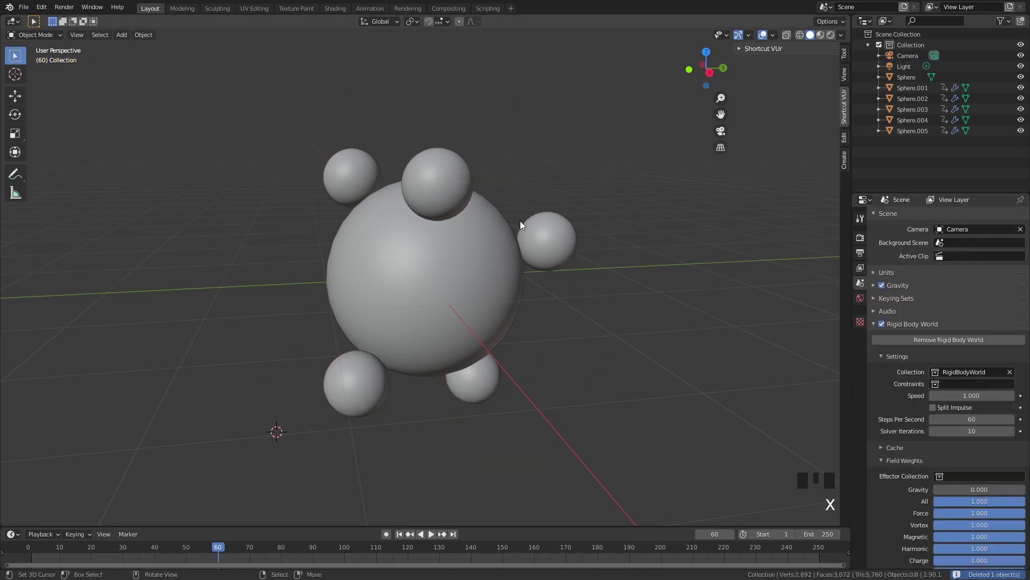
{"action": "right_click", "coordinate": [474, 251]}
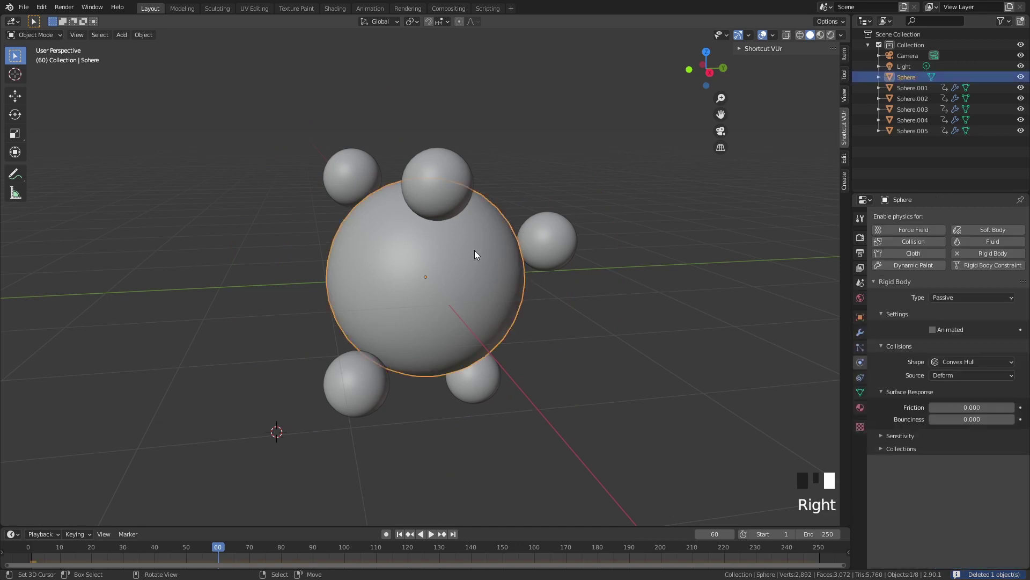
{"action": "left_click", "coordinate": [973, 252]}
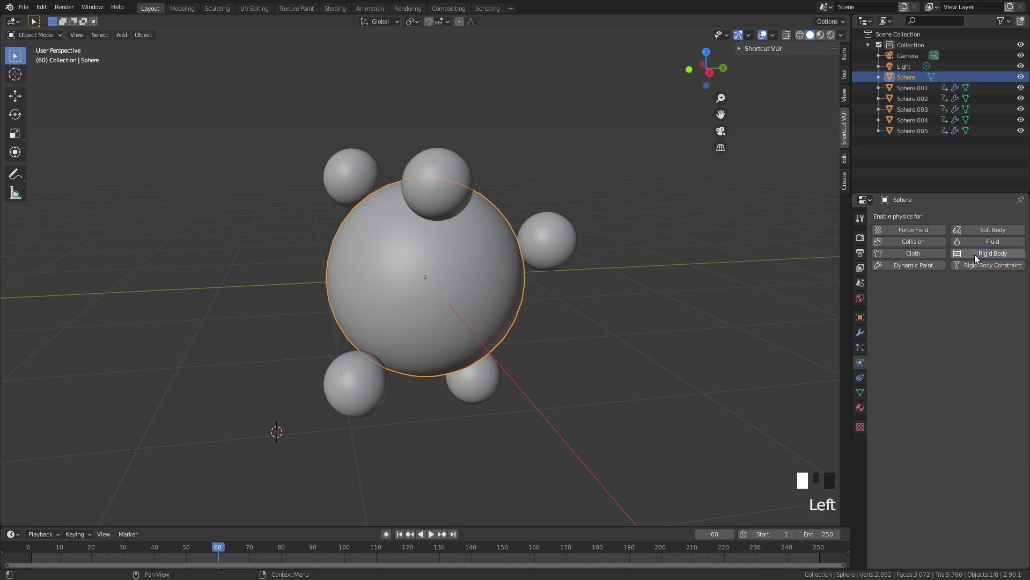
- Add a Hair particle system to the large sphere and enable its Advanced and Hair Dynamics options
{"action": "left_click", "coordinate": [862, 349]}
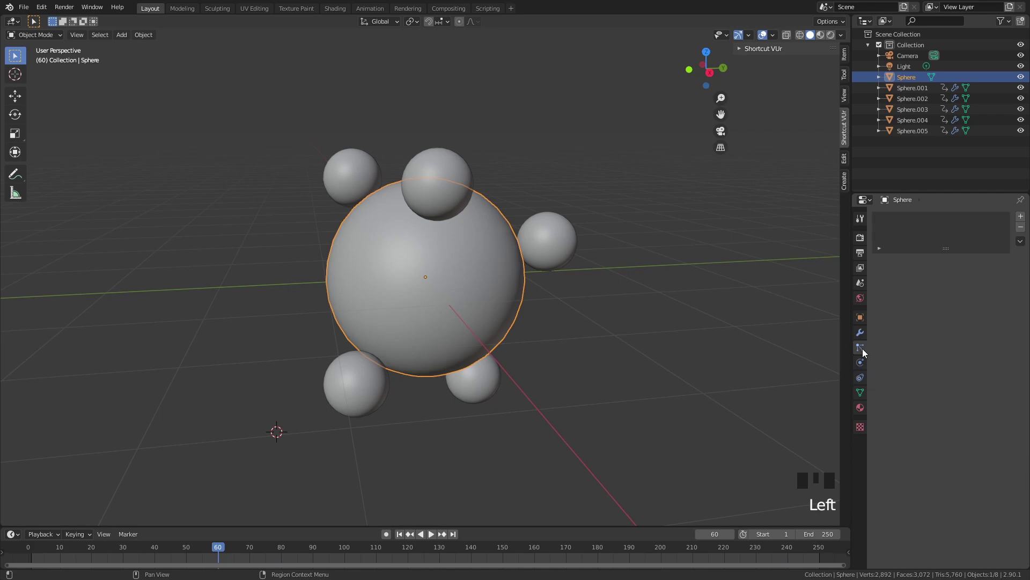
{"action": "left_click", "coordinate": [1022, 216]}
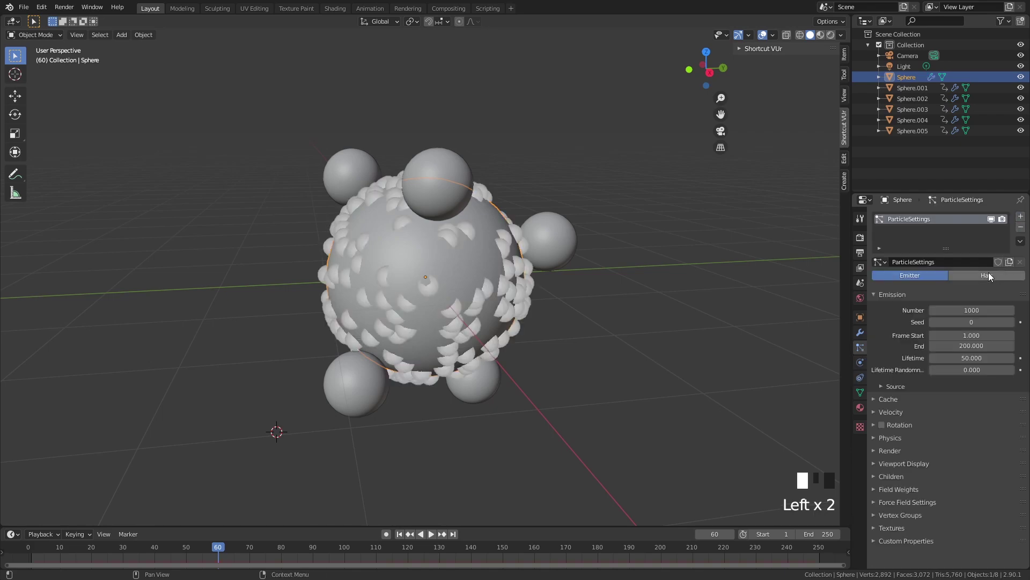
{"action": "left_click", "coordinate": [987, 276]}
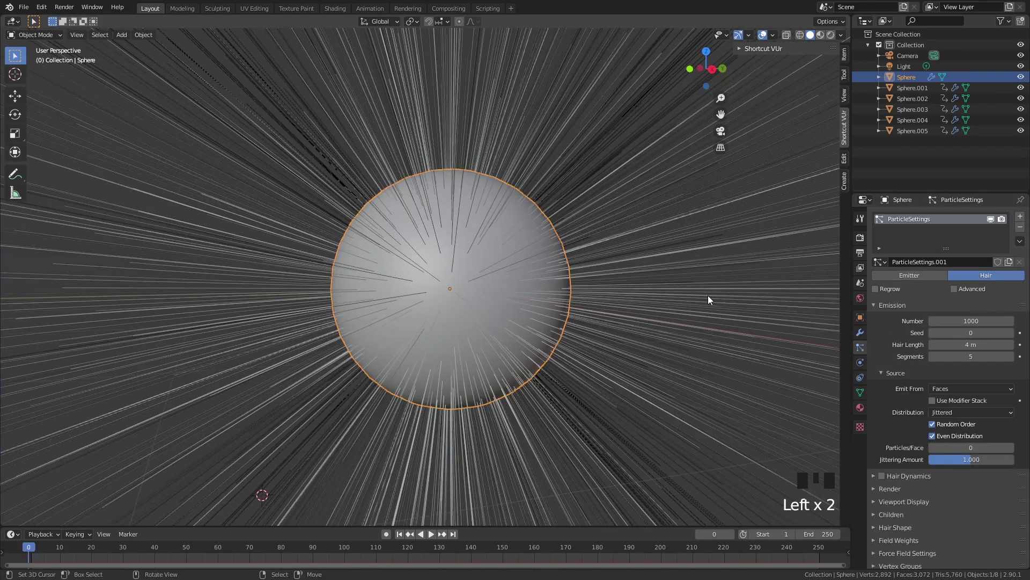
{"action": "left_click", "coordinate": [915, 373]}
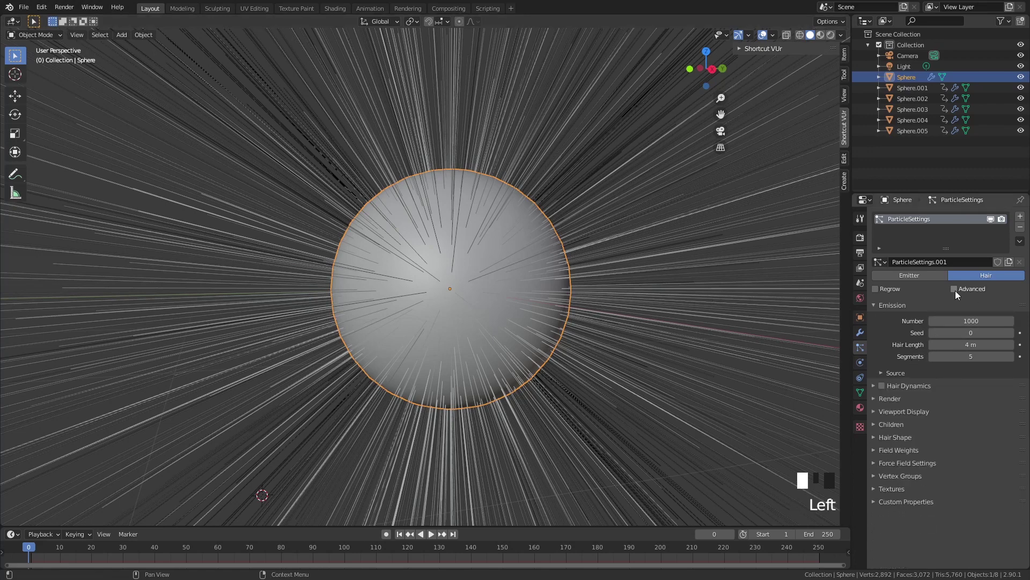
{"action": "left_click", "coordinate": [955, 290]}
{"action": "left_click", "coordinate": [882, 385]}
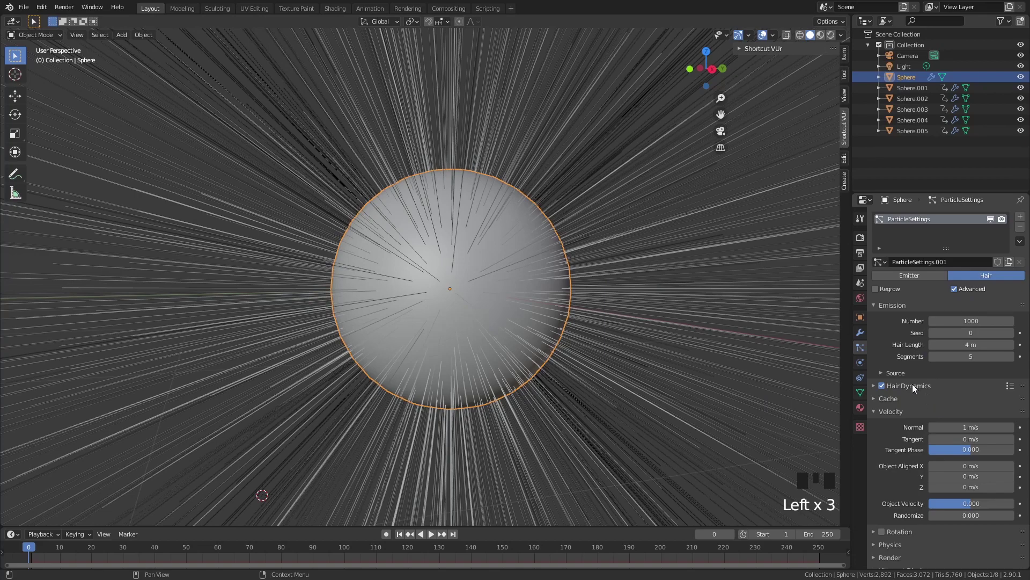
- Scrub the animation to frame 36 to check how the small spheres affect the hair, and return to frame 0
{"action": "left_click_drag", "start_coordinate": [37, 546], "coordinate": [120, 547]}
{"action": "left_click", "coordinate": [425, 534]}
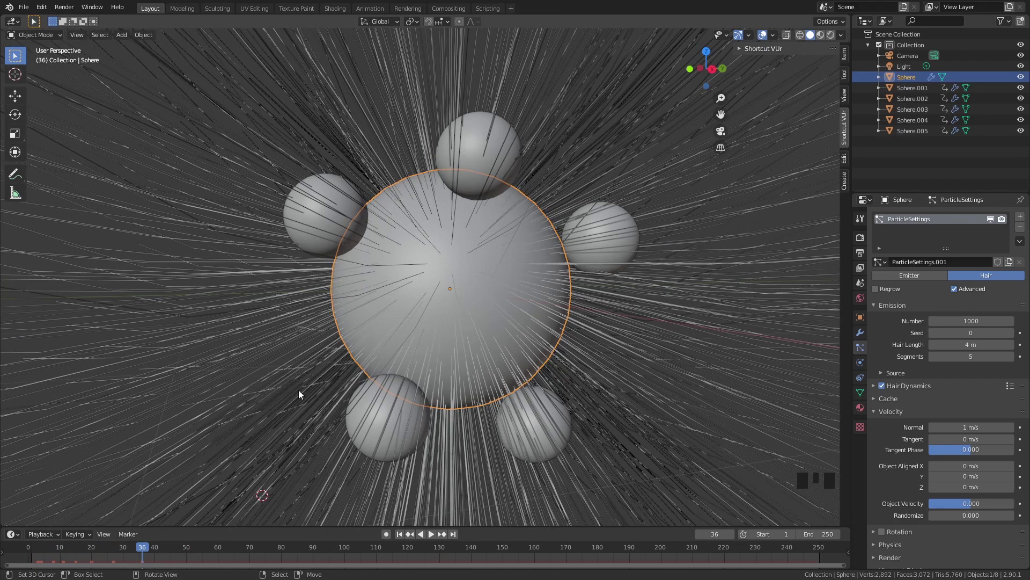
{"action": "scroll", "coordinate": [359, 341], "scroll_direction": "down", "scroll_amount": 3}
{"action": "mouse_move", "coordinate": [960, 321]}
{"action": "left_mouse_down"}
{"action": "mouse_move", "coordinate": [977, 320]}
{"action": "mouse_move", "coordinate": [961, 320]}
{"action": "left_mouse_up"}
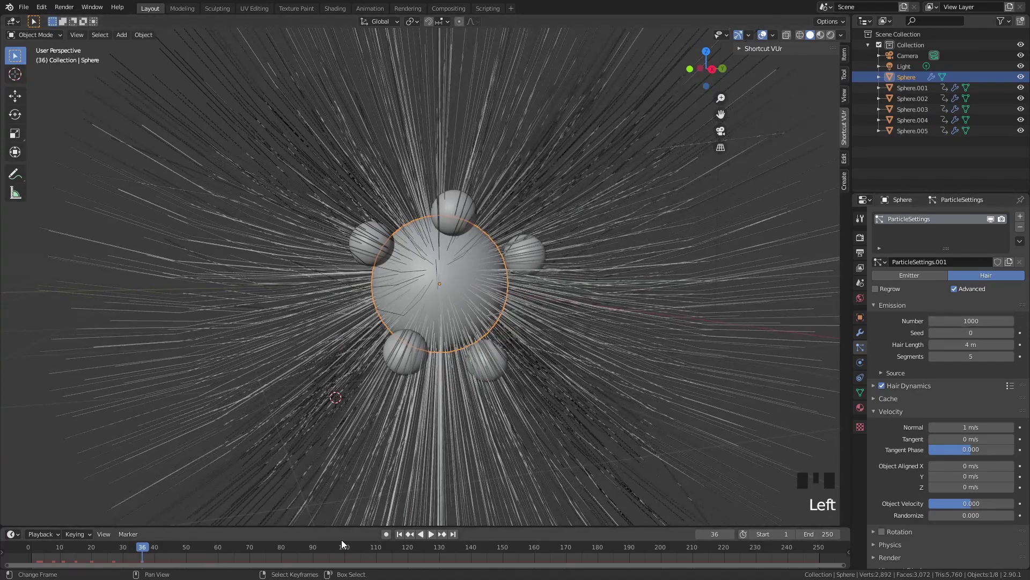
{"action": "mouse_move", "coordinate": [961, 320]}
{"action": "left_mouse_down"}
{"action": "mouse_move", "coordinate": [1009, 320]}
{"action": "mouse_move", "coordinate": [960, 320]}
{"action": "left_mouse_up"}
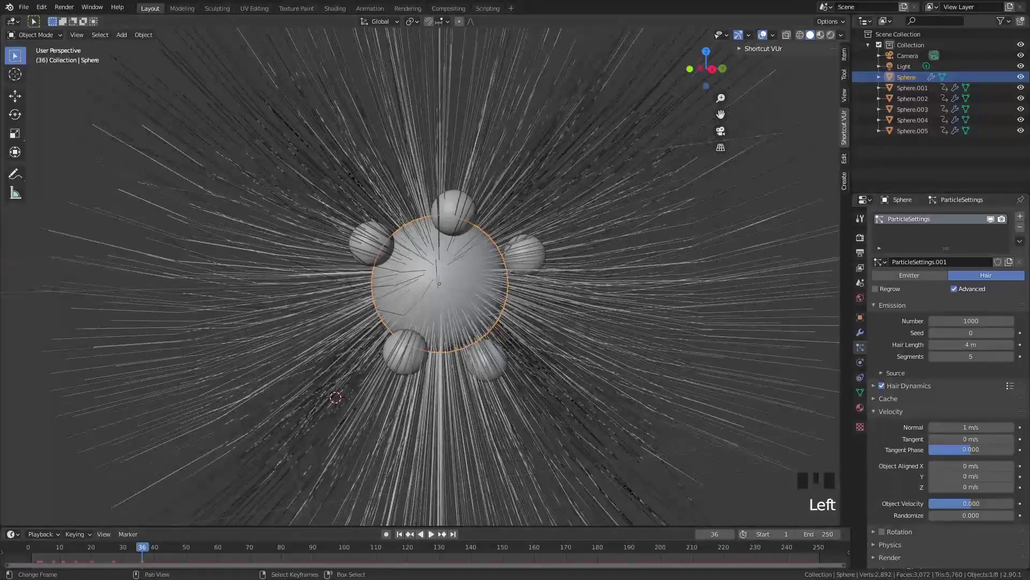
{"action": "left_click_drag", "start_coordinate": [142, 546], "coordinate": [28, 552]}
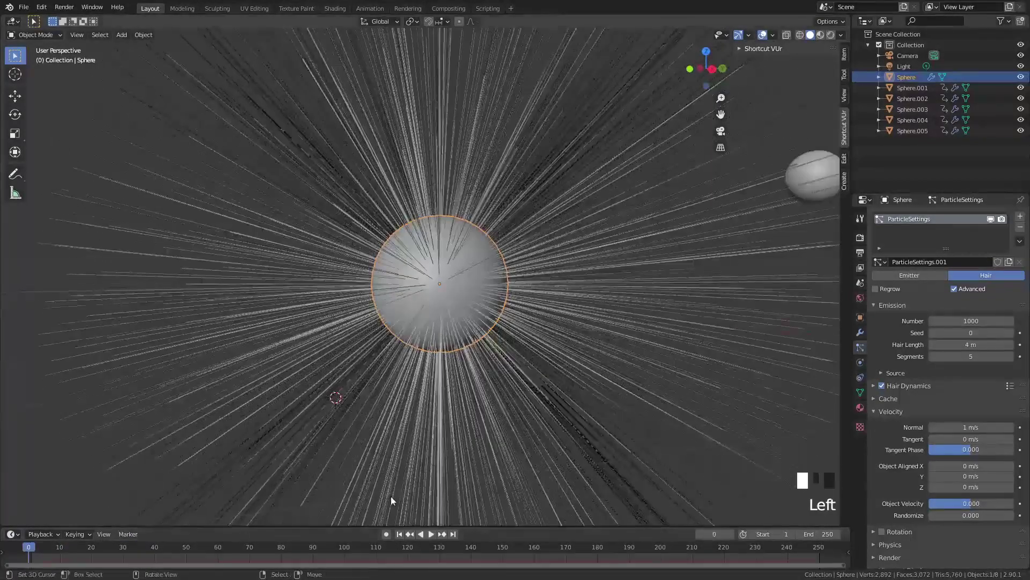
- Set the large sphere's hair length to 1 m
{"action": "left_click_drag", "start_coordinate": [982, 320], "coordinate": [988, 316]}
{"action": "scroll", "coordinate": [419, 269], "scroll_direction": "down", "scroll_amount": 3}
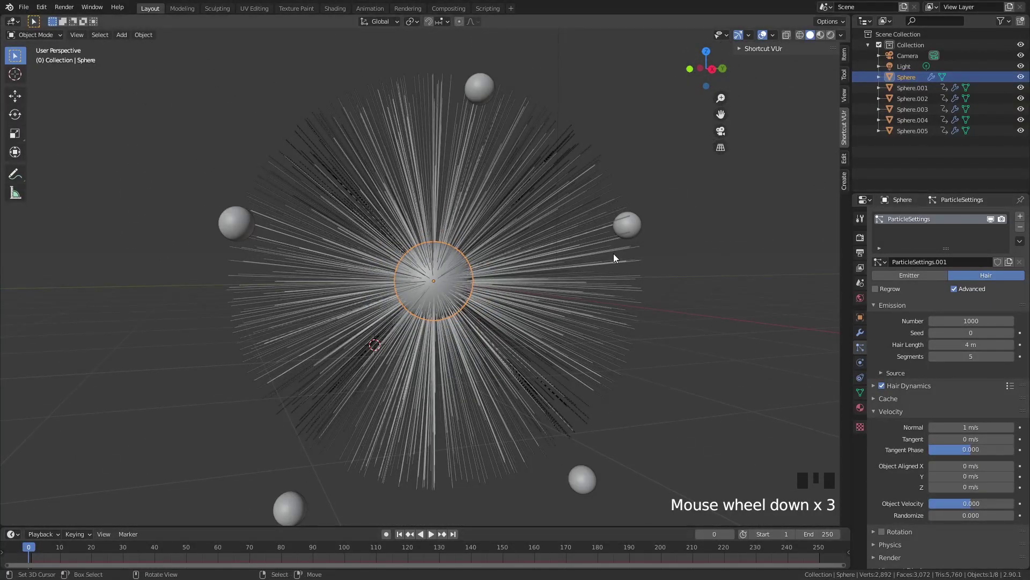
{"action": "scroll", "coordinate": [616, 258], "scroll_direction": "up", "scroll_amount": 1}
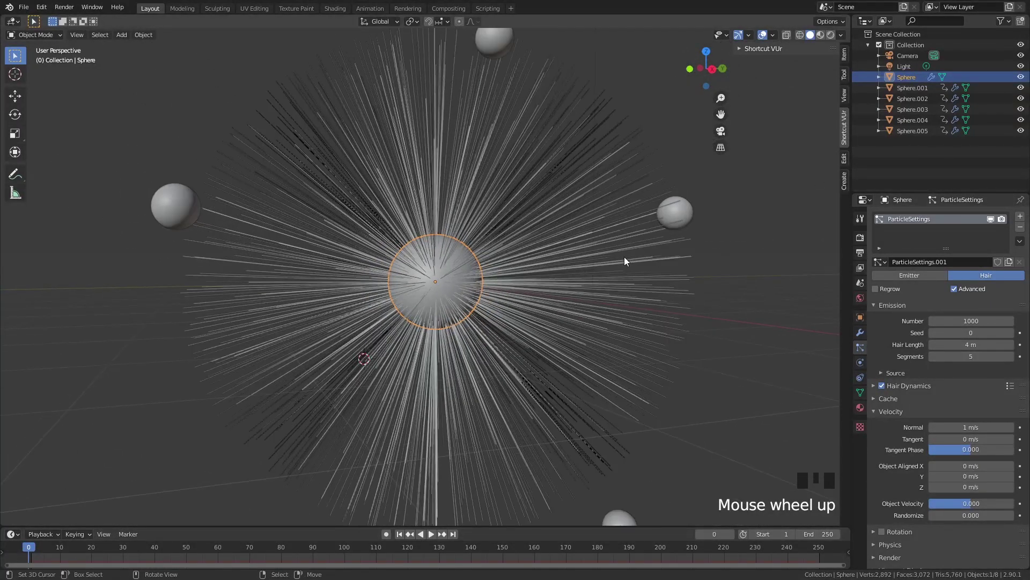
{"action": "left_click", "coordinate": [974, 344]}
{"action": "type", "text": "1"}
{"action": "key", "text": "Return"}
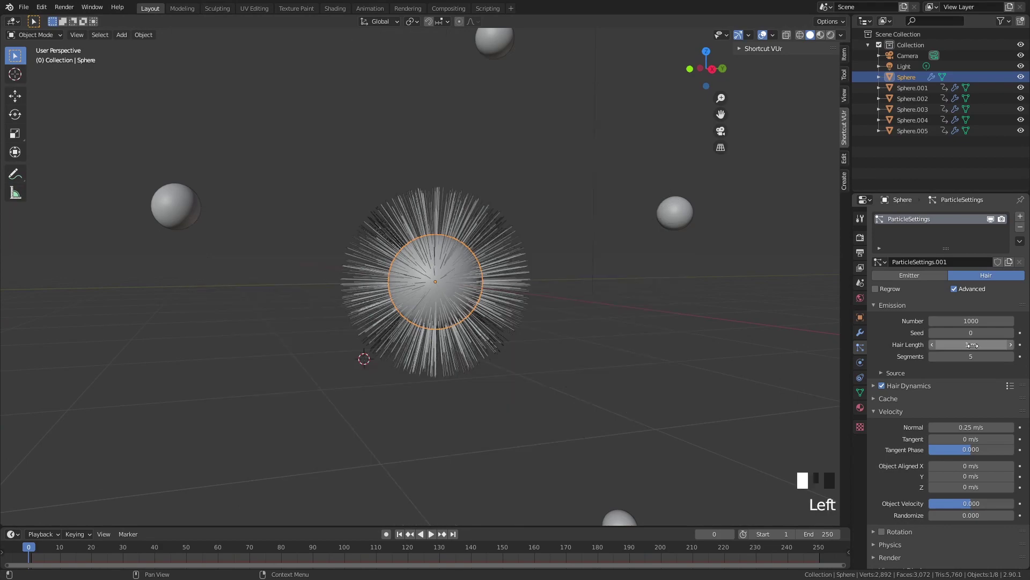
- Set the number of hairs on the large sphere to 2000
{"action": "scroll", "coordinate": [655, 283], "scroll_direction": "up", "scroll_amount": 4}
{"action": "middle_click_drag", "start_coordinate": [468, 215], "coordinate": [585, 182], "text": "shift"}
{"action": "left_click", "coordinate": [973, 320]}
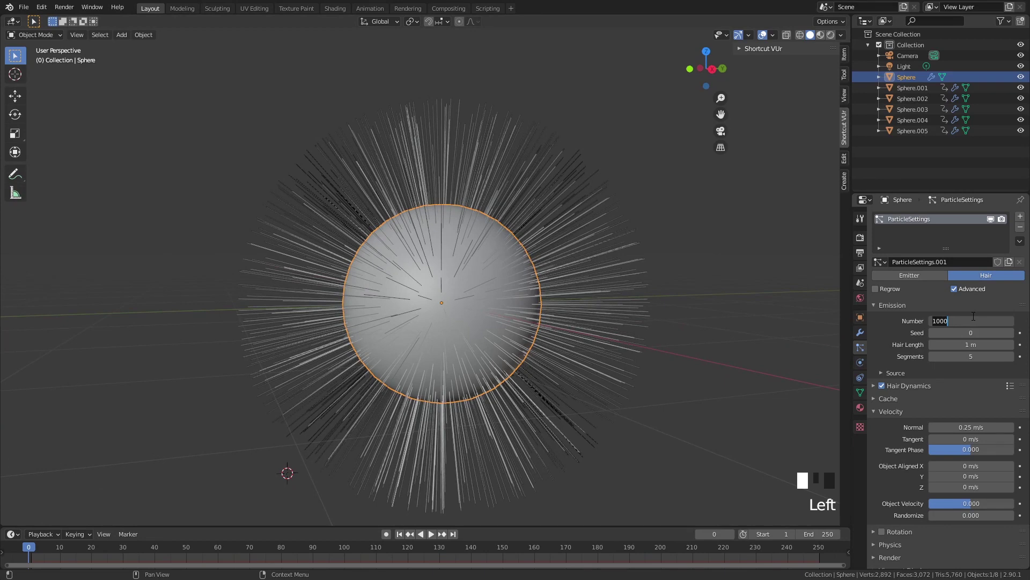
{"action": "type", "text": "2000"}
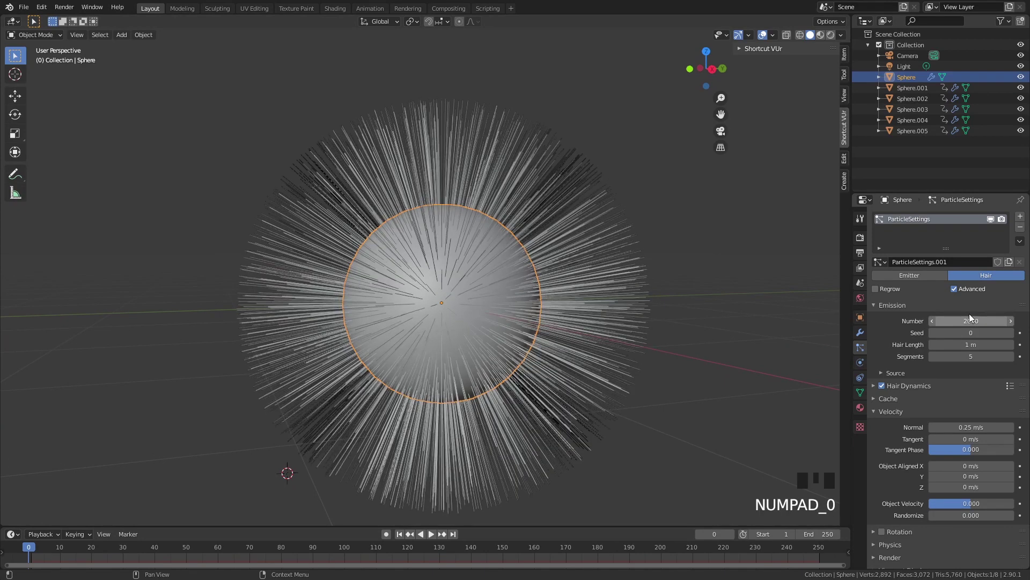
- Set the hair's emission source to Volume so the strands start at uneven depths
{"action": "left_click", "coordinate": [907, 373]}
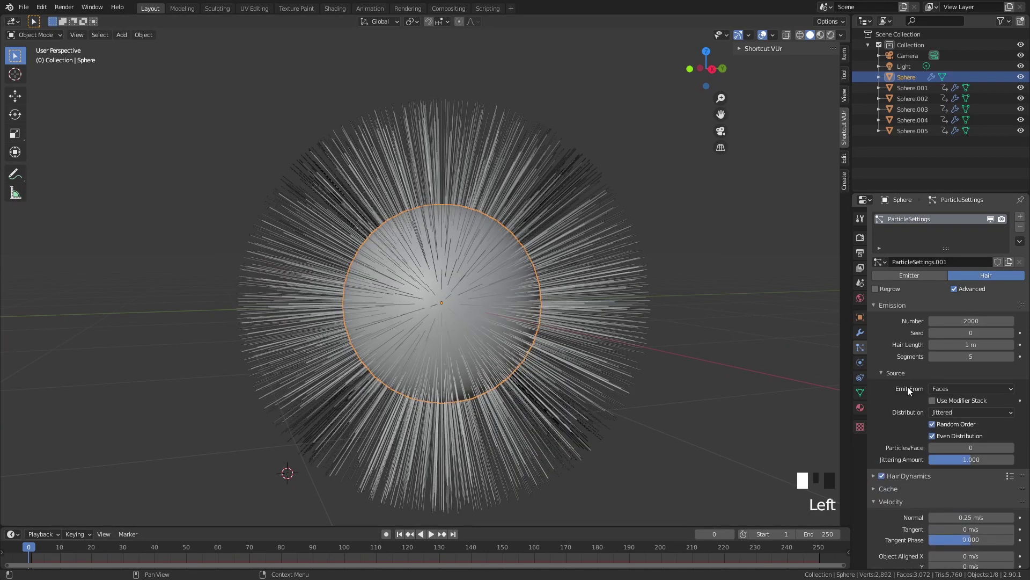
{"action": "left_click", "coordinate": [957, 385]}
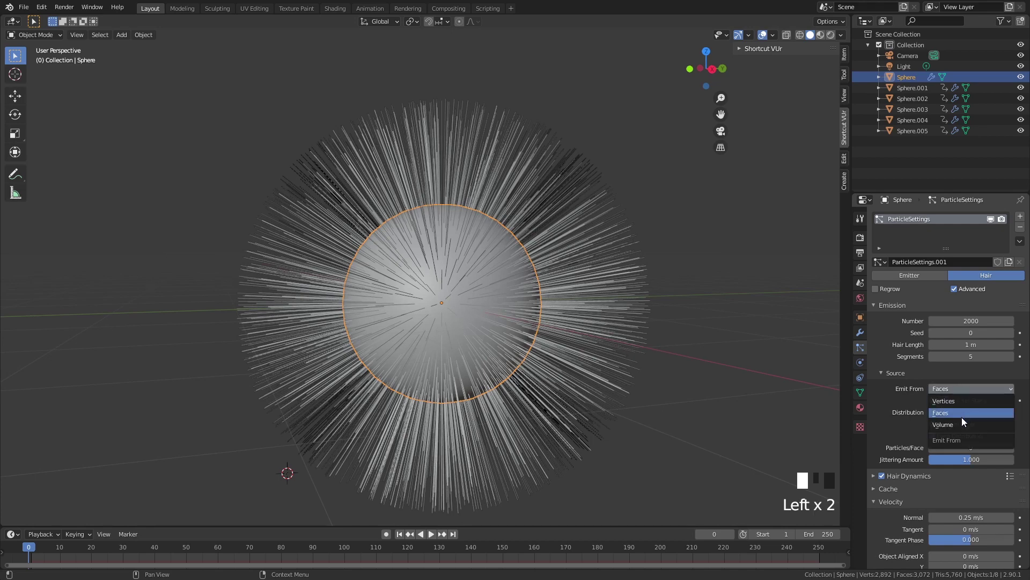
{"action": "left_click", "coordinate": [945, 424]}
{"action": "scroll", "coordinate": [704, 242], "scroll_direction": "up", "scroll_amount": 3}
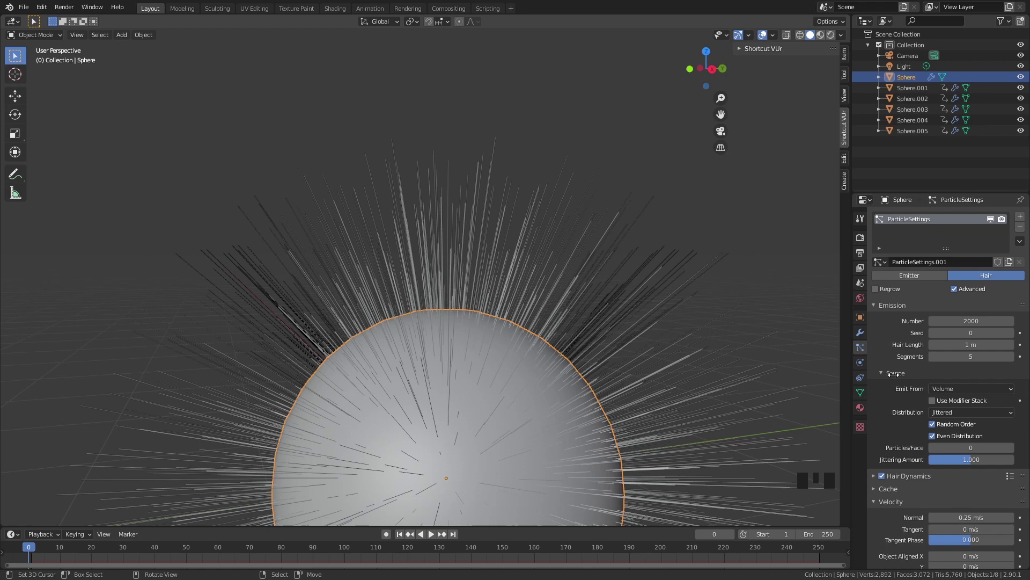
- Compare Faces emission with Volume emission, switch back to Volume, and inspect the hair roots in wireframe
{"action": "left_click", "coordinate": [949, 388]}
{"action": "left_click", "coordinate": [951, 414]}
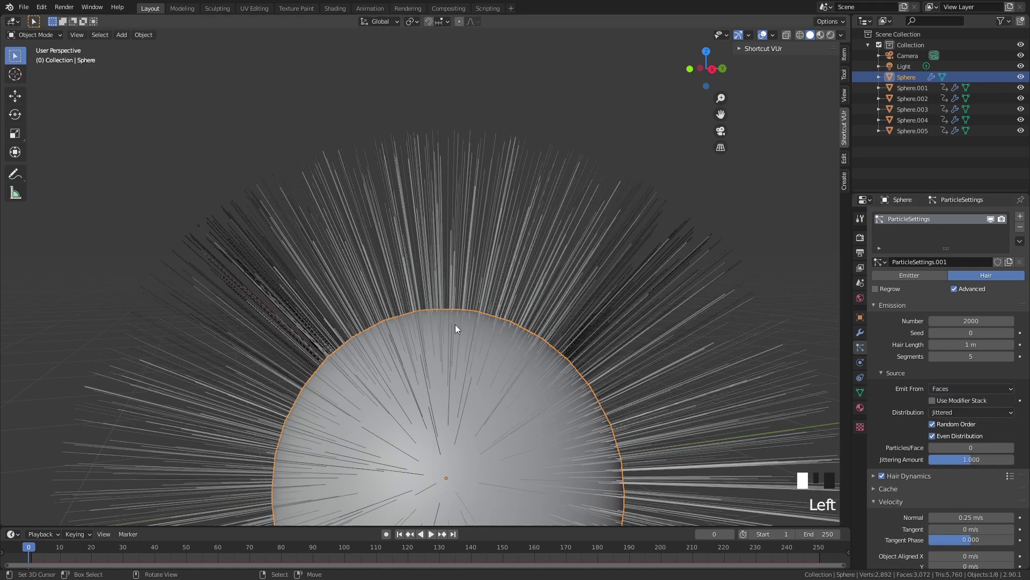
{"action": "left_click", "coordinate": [943, 388]}
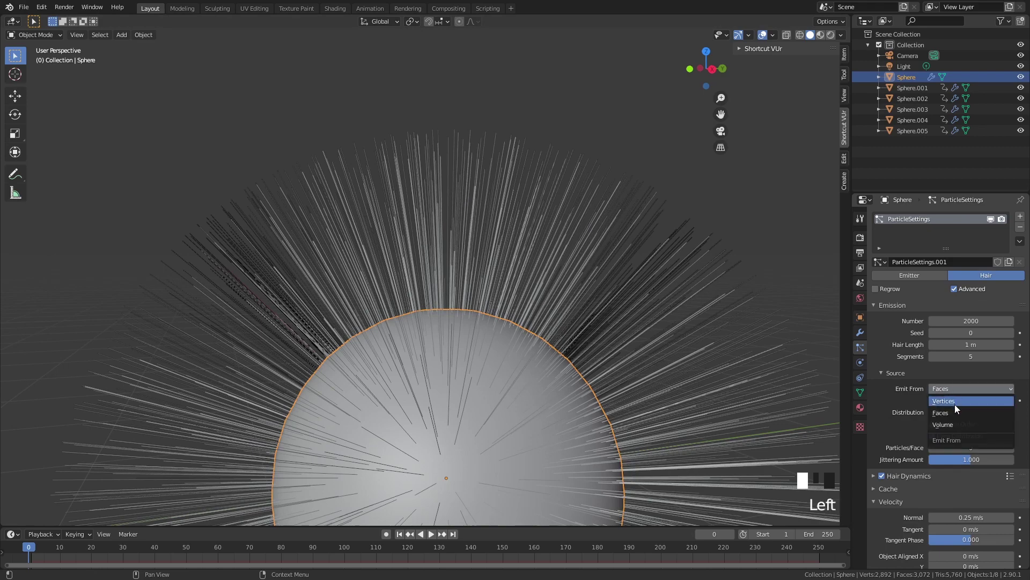
{"action": "left_click", "coordinate": [949, 423]}
{"action": "middle_click_drag", "start_coordinate": [574, 326], "coordinate": [578, 252], "text": "shift"}
{"action": "key", "text": "z"}
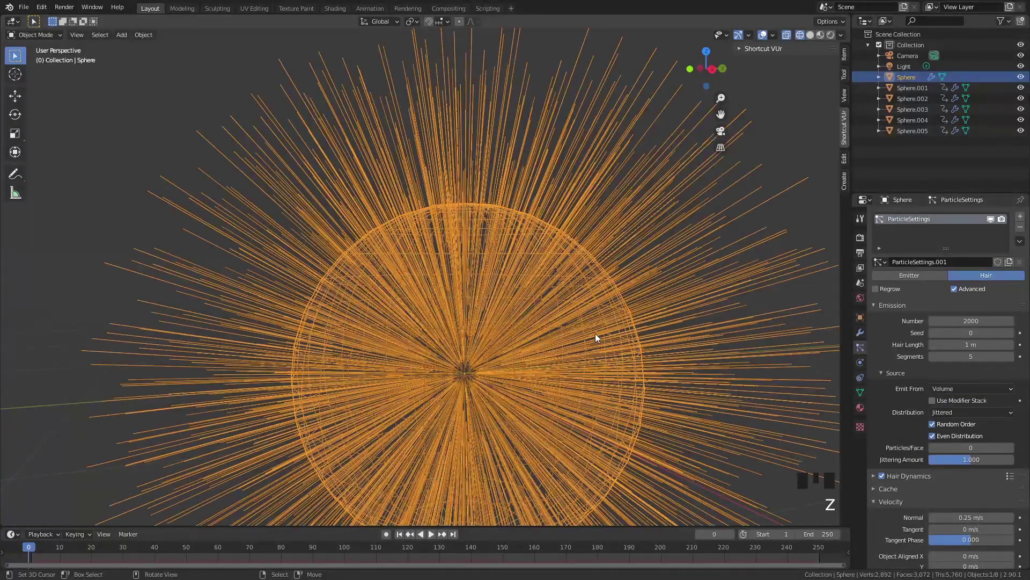
{"action": "key", "text": "z"}
{"action": "scroll", "coordinate": [501, 175], "scroll_direction": "down", "scroll_amount": 3}
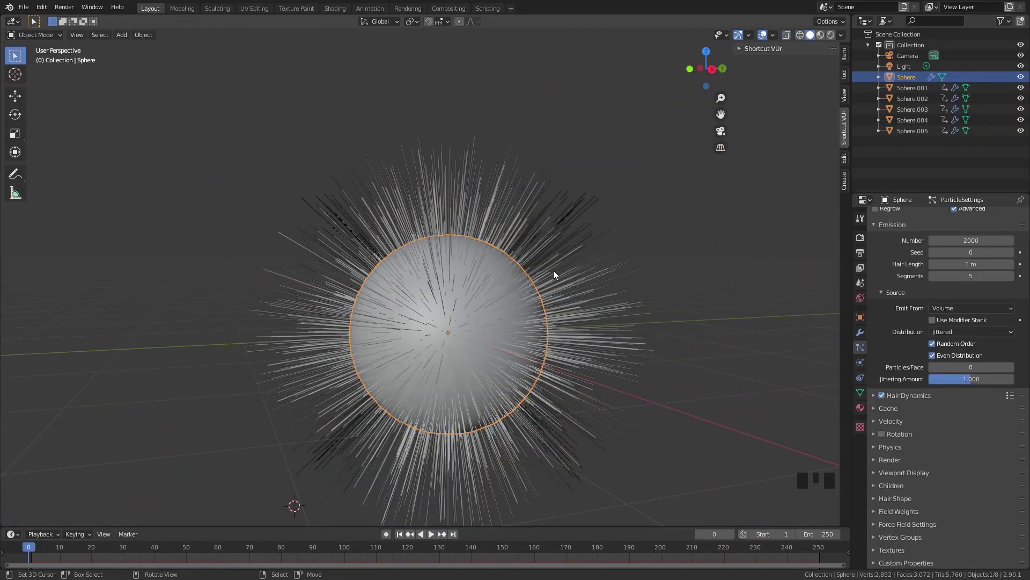
{"action": "scroll", "coordinate": [552, 269], "scroll_direction": "up", "scroll_amount": 3}
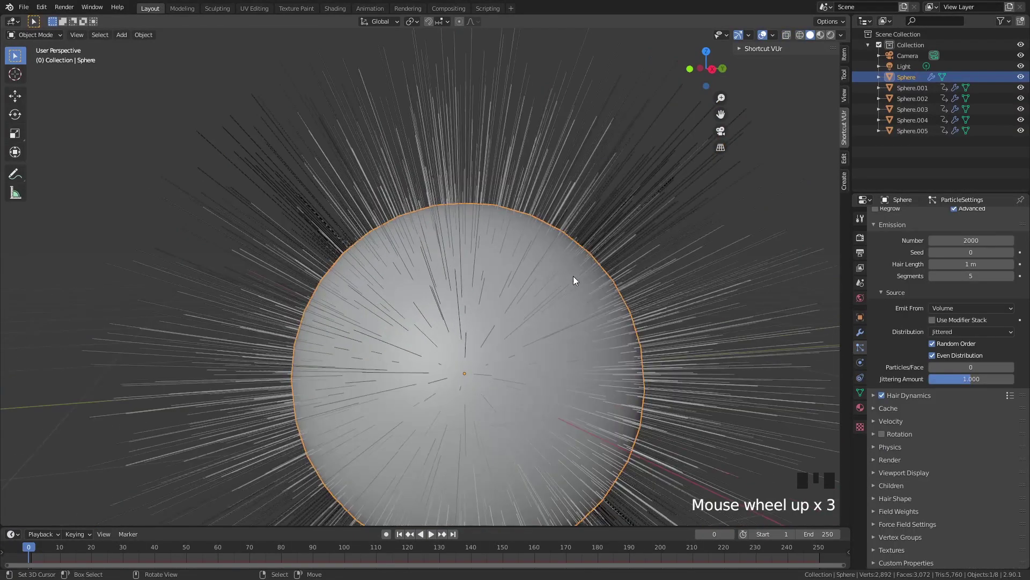
{"action": "scroll", "coordinate": [577, 277], "scroll_direction": "down", "scroll_amount": 1}
{"action": "scroll", "coordinate": [585, 278], "scroll_direction": "down", "scroll_amount": 2}
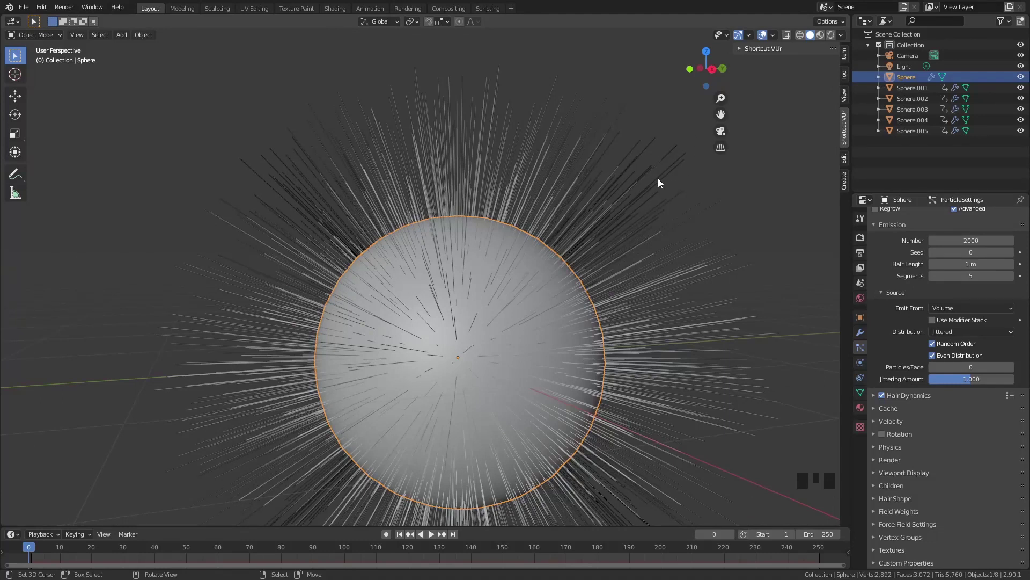
- Set the hair's velocity Randomize value to 0.04
{"action": "left_click", "coordinate": [900, 423]}
{"action": "scroll", "coordinate": [898, 459], "scroll_direction": "down", "scroll_amount": 1}
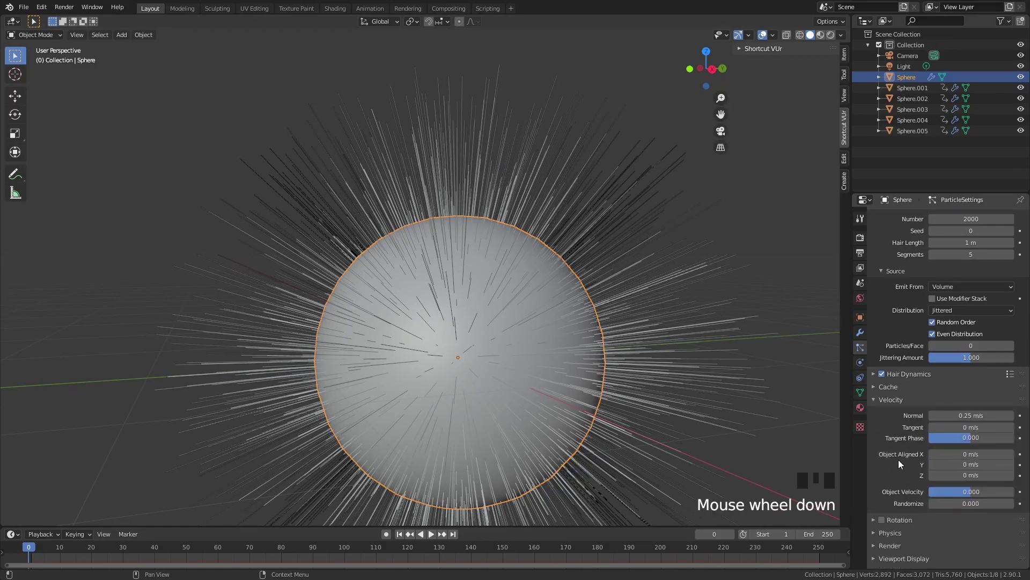
{"action": "left_click_drag", "start_coordinate": [955, 504], "coordinate": [969, 505]}
{"action": "left_click", "coordinate": [970, 505]}
{"action": "key", "text": "BackSpace"}
{"action": "type", "text": ".04"}
{"action": "key", "text": "Return"}
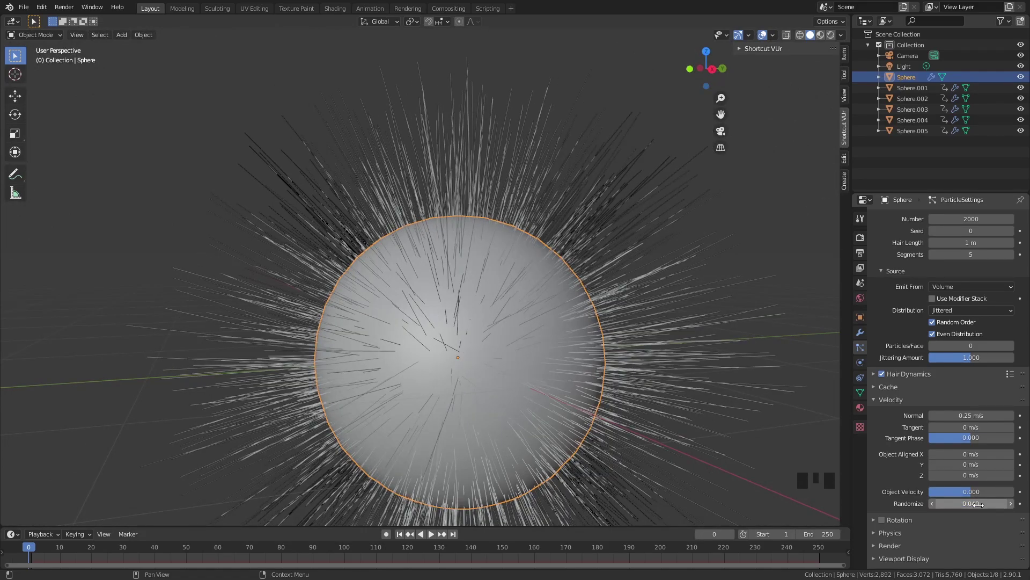
- Set the Brownian force in the hair's physics settings to 0.07
{"action": "middle_click_drag", "start_coordinate": [680, 378], "coordinate": [534, 368]}
{"action": "scroll", "coordinate": [691, 329], "scroll_direction": "up", "scroll_amount": 4}
{"action": "scroll", "coordinate": [535, 368], "scroll_direction": "down", "scroll_amount": 2}
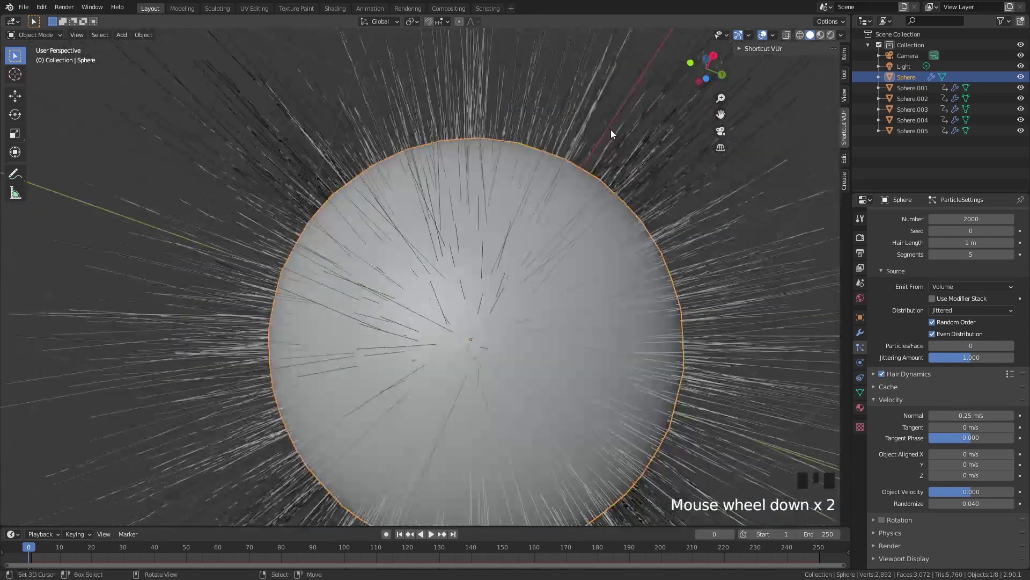
{"action": "middle_click_drag", "start_coordinate": [603, 142], "coordinate": [618, 204]}
{"action": "scroll", "coordinate": [619, 204], "scroll_direction": "up", "scroll_amount": 4}
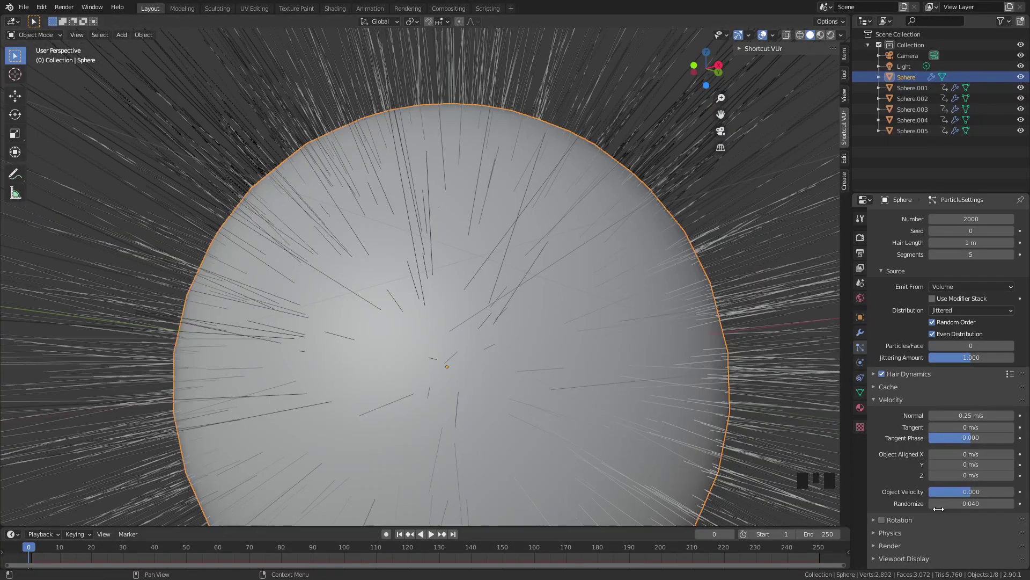
{"action": "left_click", "coordinate": [891, 532]}
{"action": "scroll", "coordinate": [919, 516], "scroll_direction": "down", "scroll_amount": 6}
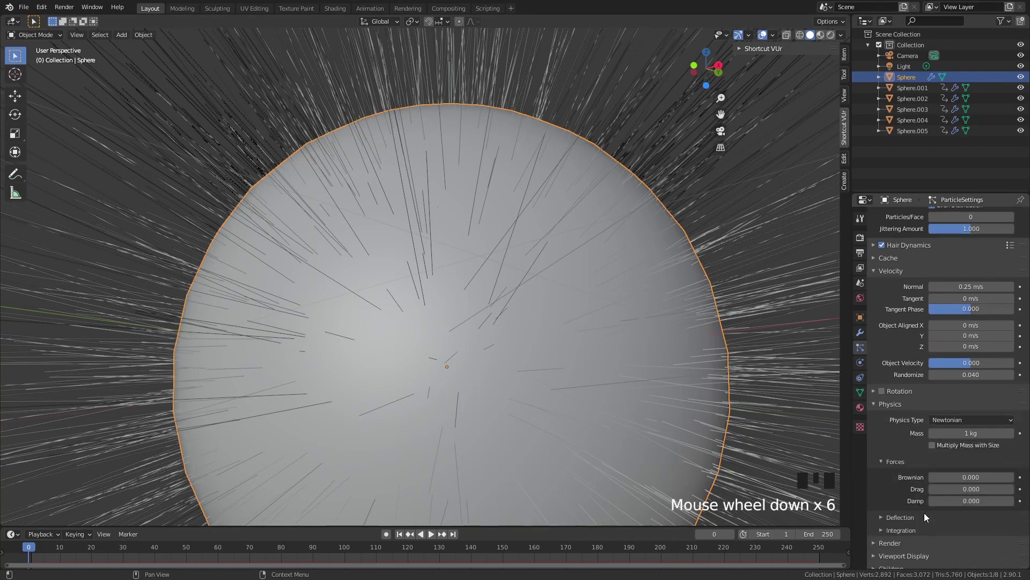
{"action": "mouse_move", "coordinate": [944, 477]}
{"action": "left_mouse_down"}
{"action": "mouse_move", "coordinate": [981, 477]}
{"action": "mouse_move", "coordinate": [942, 477]}
{"action": "left_mouse_up"}
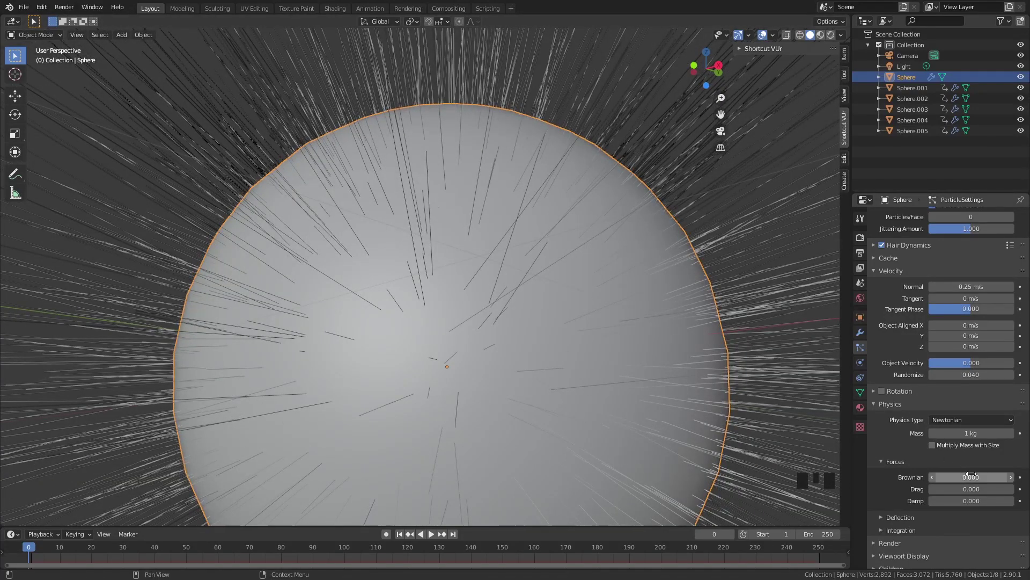
{"action": "left_click_drag", "start_coordinate": [961, 478], "coordinate": [969, 477]}
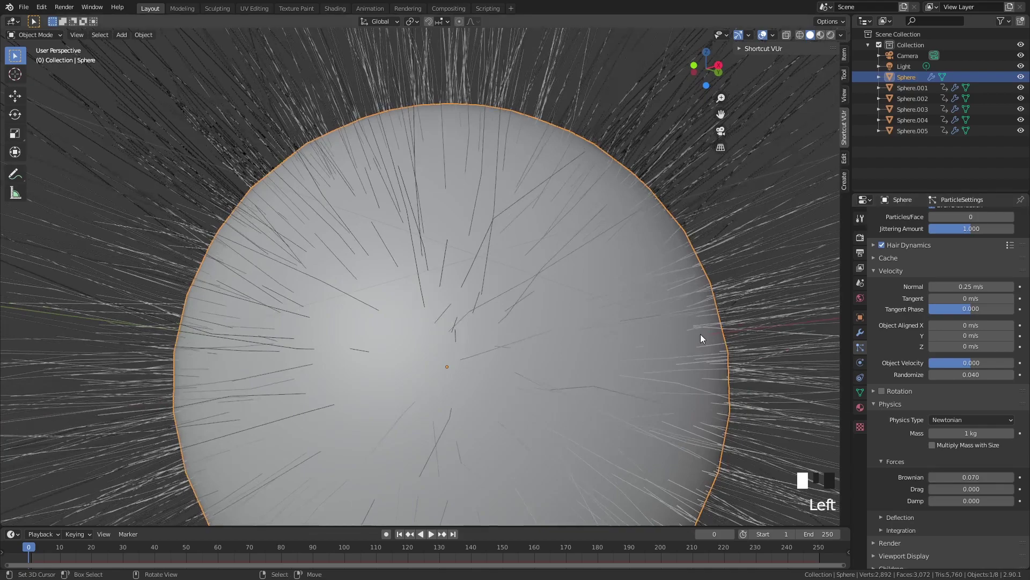
- Inspect the bent strands up close and raise the hair's viewport display Strand Steps to 4
{"action": "middle_click_drag", "start_coordinate": [701, 334], "coordinate": [642, 275]}
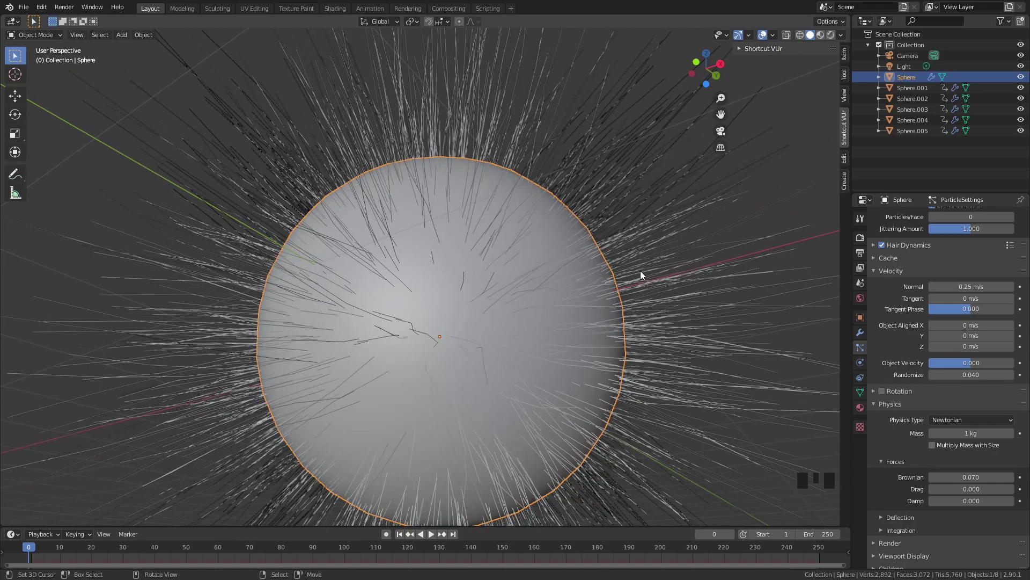
{"action": "middle_click_drag", "start_coordinate": [739, 352], "coordinate": [515, 376]}
{"action": "scroll", "coordinate": [542, 312], "scroll_direction": "up", "scroll_amount": 2}
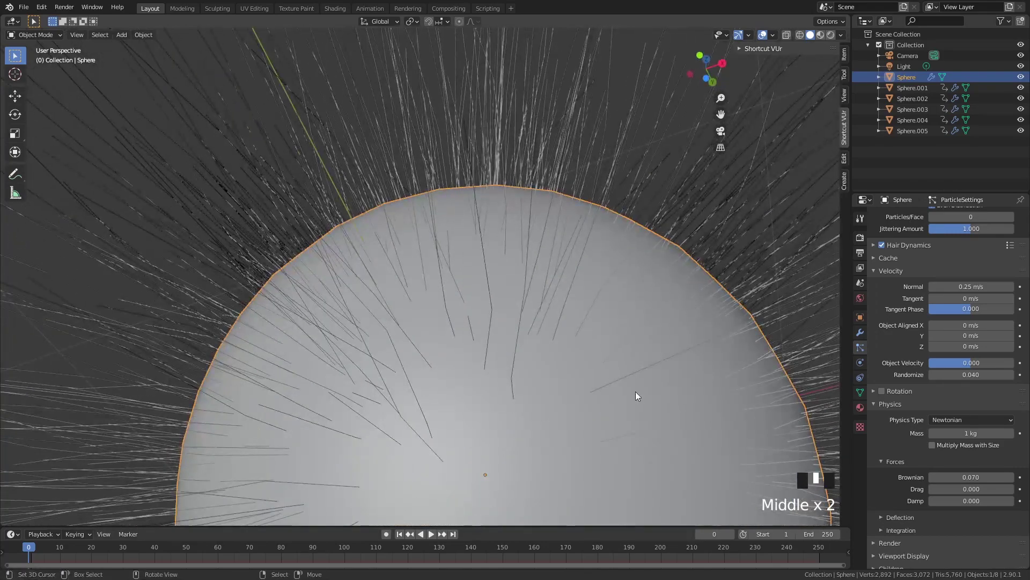
{"action": "mouse_move", "coordinate": [974, 476]}
{"action": "left_mouse_down"}
{"action": "mouse_move", "coordinate": [942, 476]}
{"action": "mouse_move", "coordinate": [974, 476]}
{"action": "left_mouse_up"}
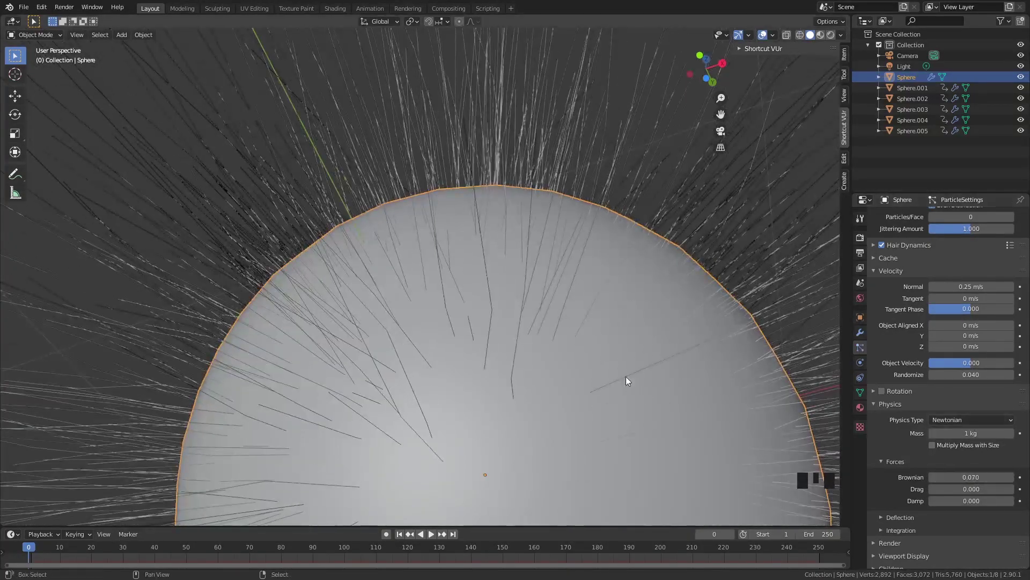
{"action": "middle_click_drag", "start_coordinate": [609, 368], "coordinate": [497, 474], "text": "shift"}
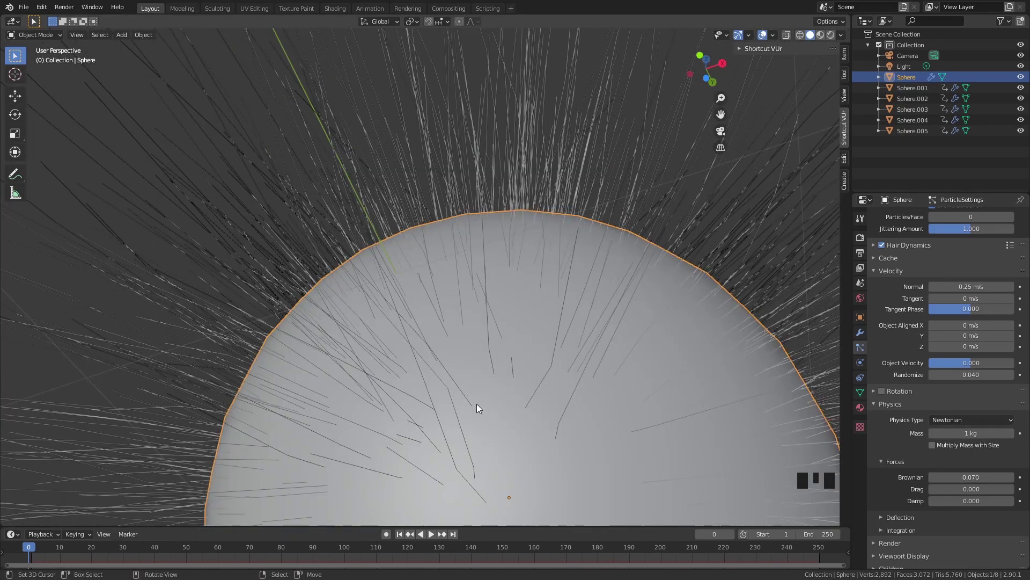
{"action": "scroll", "coordinate": [965, 481], "scroll_direction": "down", "scroll_amount": 2}
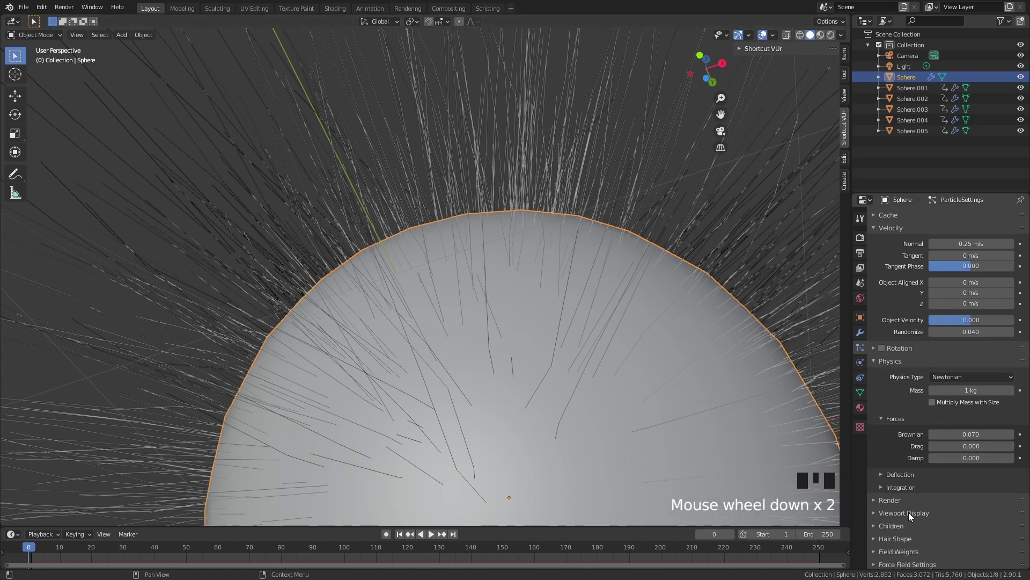
{"action": "scroll", "coordinate": [922, 497], "scroll_direction": "down", "scroll_amount": 3}
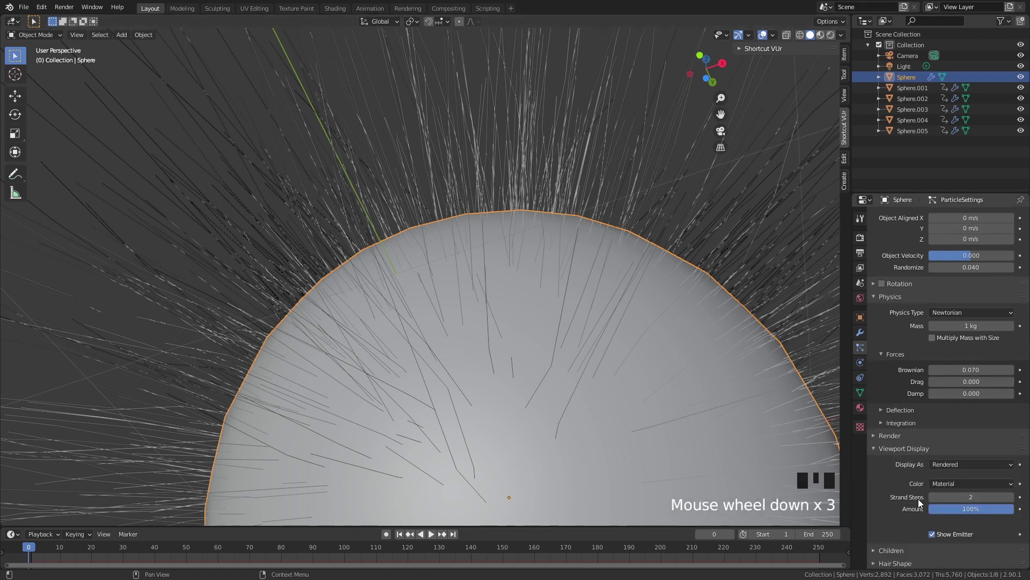
{"action": "left_click", "coordinate": [1011, 498]}
{"action": "left_click", "coordinate": [1011, 498]}
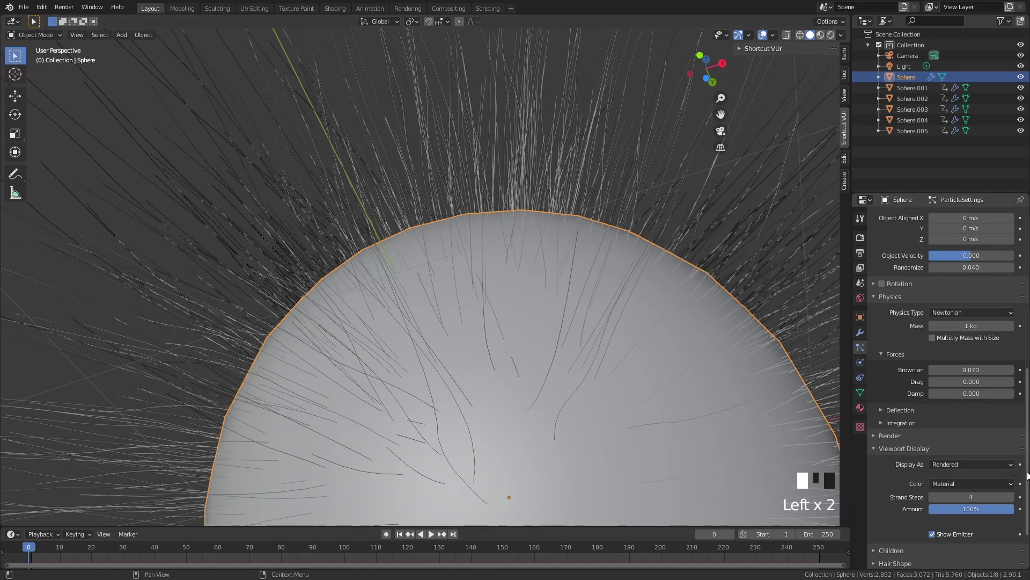
- Enable B-Spline for the rendered hair paths and raise the render path Steps to 8
{"action": "left_click", "coordinate": [894, 436]}
{"action": "scroll", "coordinate": [959, 497], "scroll_direction": "down", "scroll_amount": 2}
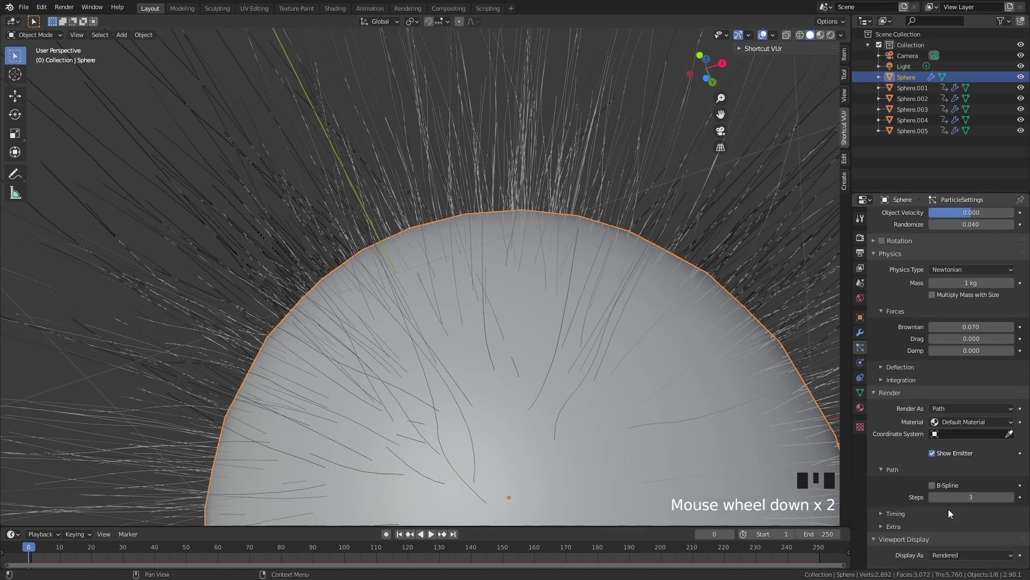
{"action": "left_click", "coordinate": [934, 486]}
{"action": "left_click", "coordinate": [1011, 497]}
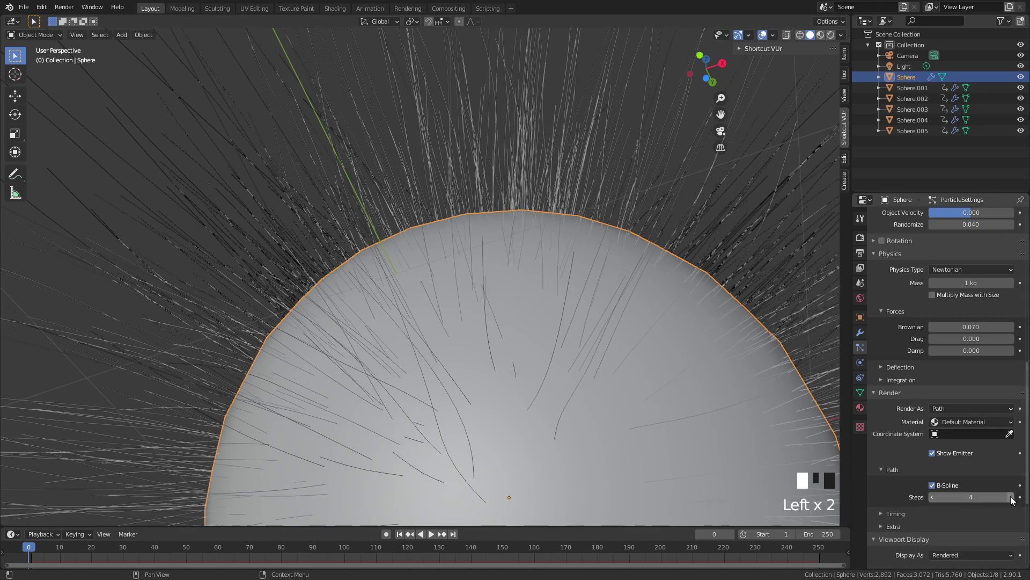
{"action": "left_click", "coordinate": [1011, 498]}
{"action": "left_click", "coordinate": [1011, 498]}
{"action": "left_click", "coordinate": [1010, 498]}
{"action": "left_click", "coordinate": [1011, 497]}
{"action": "left_click", "coordinate": [1011, 498]}
{"action": "left_click", "coordinate": [1011, 498]}
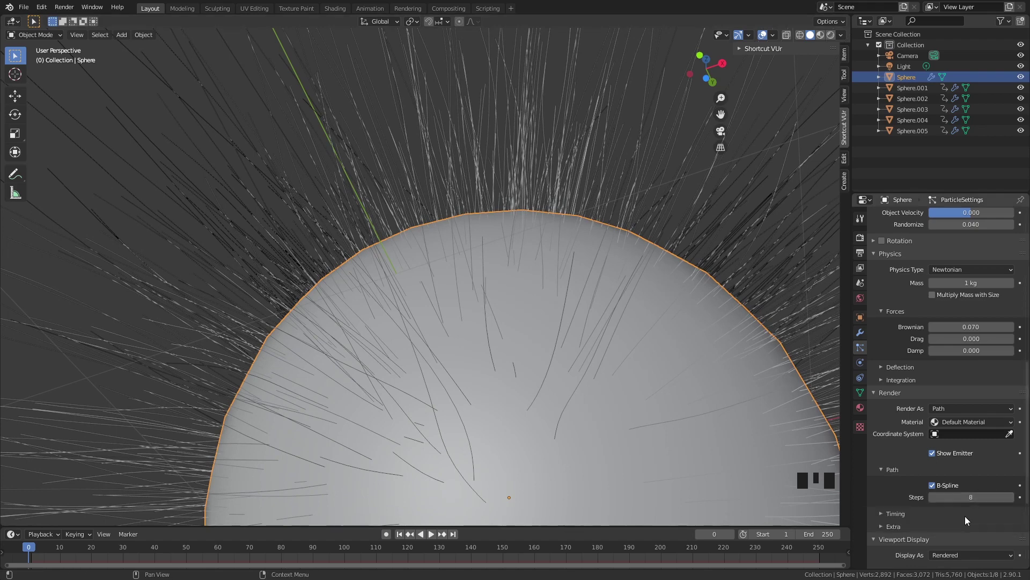
- Set the hair's viewport display Strand Steps to 3
{"action": "scroll", "coordinate": [919, 519], "scroll_direction": "down", "scroll_amount": 3}
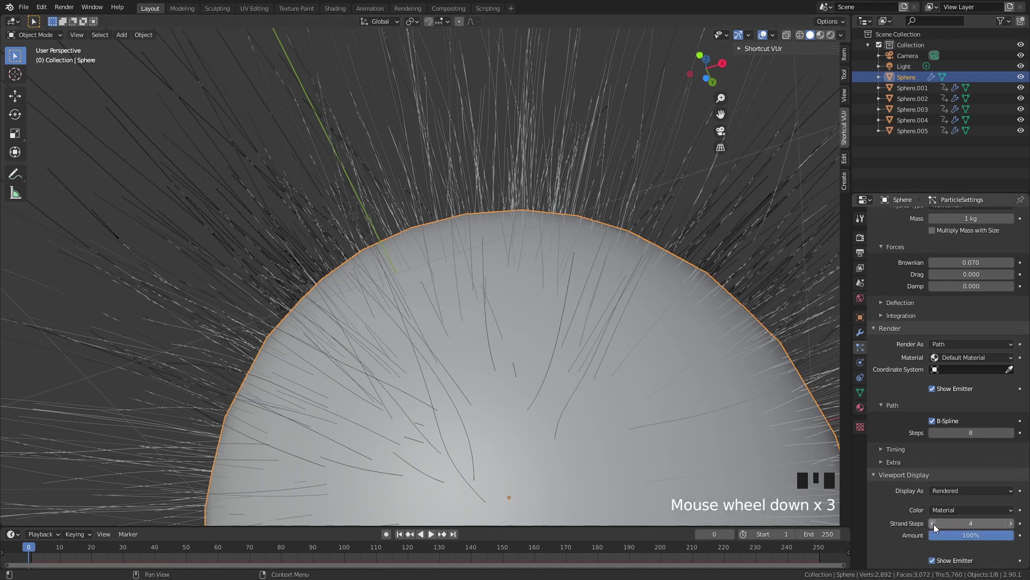
{"action": "left_click", "coordinate": [933, 523]}
{"action": "left_click", "coordinate": [933, 523]}
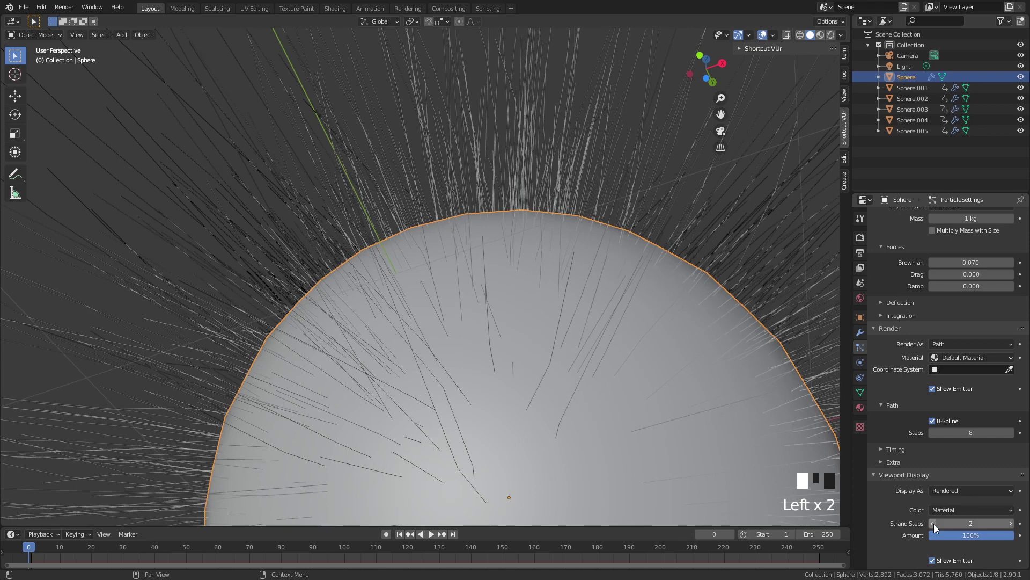
{"action": "left_click", "coordinate": [1011, 523]}
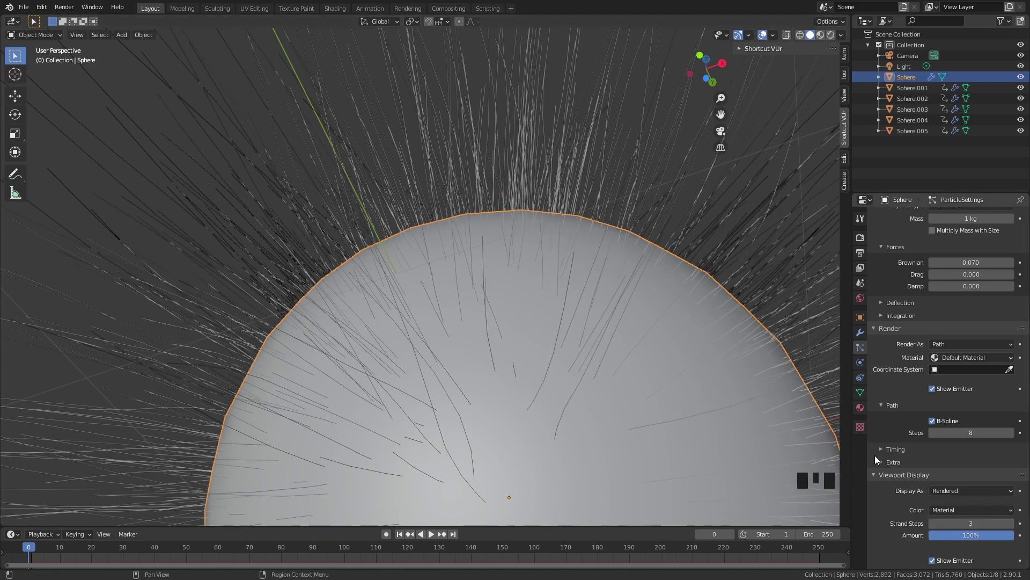
- Switch the hair's Children to Interpolated, compare the result with None, and keep Interpolated
{"action": "left_click", "coordinate": [910, 467]}
{"action": "left_click", "coordinate": [956, 455]}
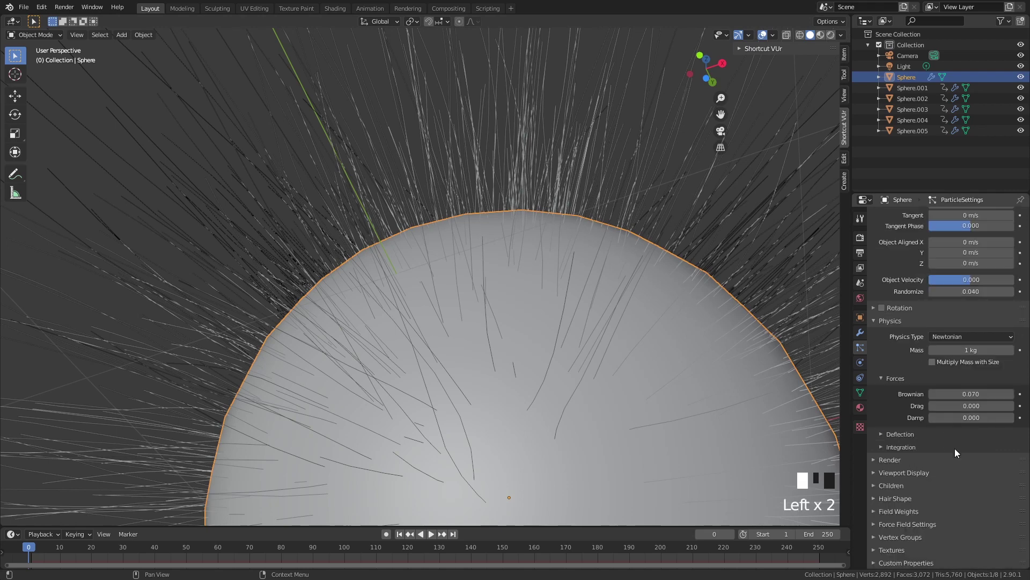
{"action": "left_click", "coordinate": [902, 486]}
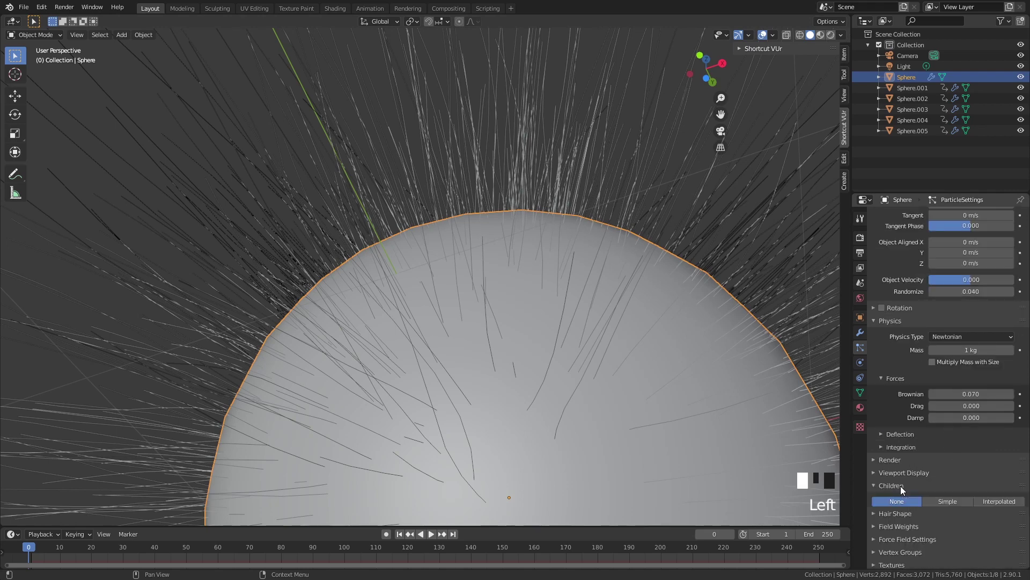
{"action": "left_click", "coordinate": [993, 501]}
{"action": "scroll", "coordinate": [501, 308], "scroll_direction": "down", "scroll_amount": 6}
{"action": "middle_click_drag", "start_coordinate": [527, 295], "coordinate": [583, 372], "text": "shift"}
{"action": "scroll", "coordinate": [582, 372], "scroll_direction": "up", "scroll_amount": 1}
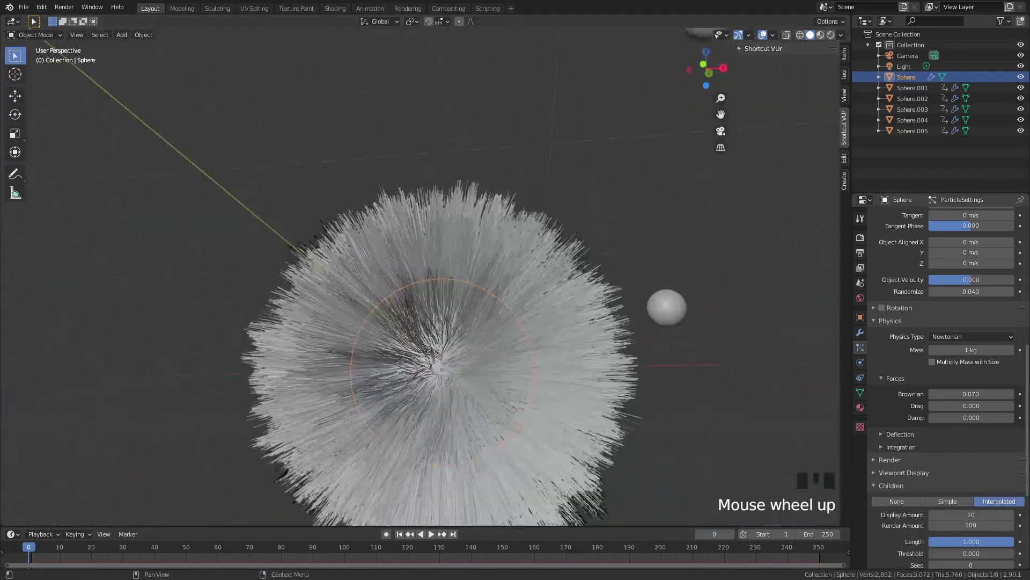
{"action": "left_click", "coordinate": [901, 501]}
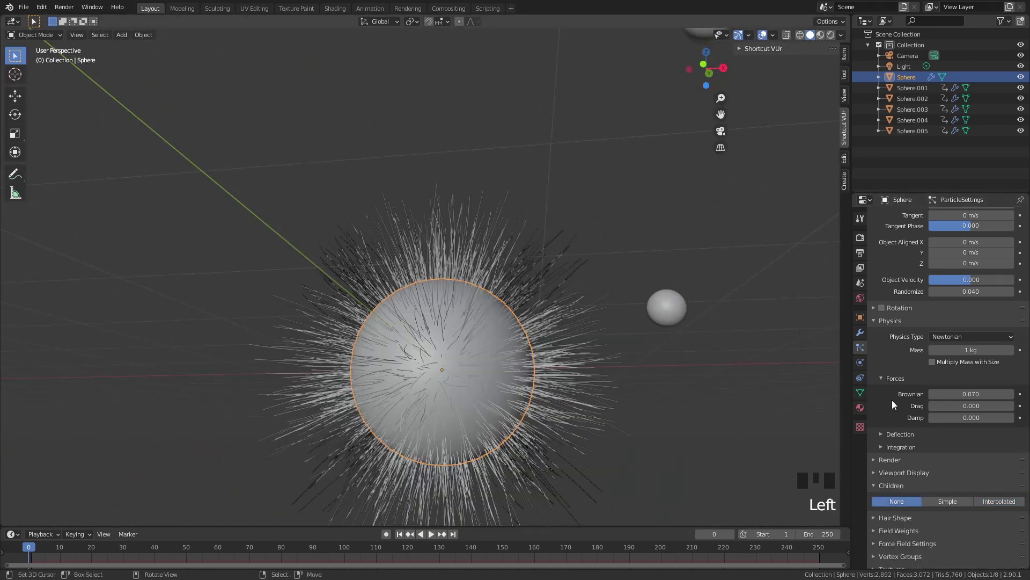
{"action": "left_click", "coordinate": [997, 501]}
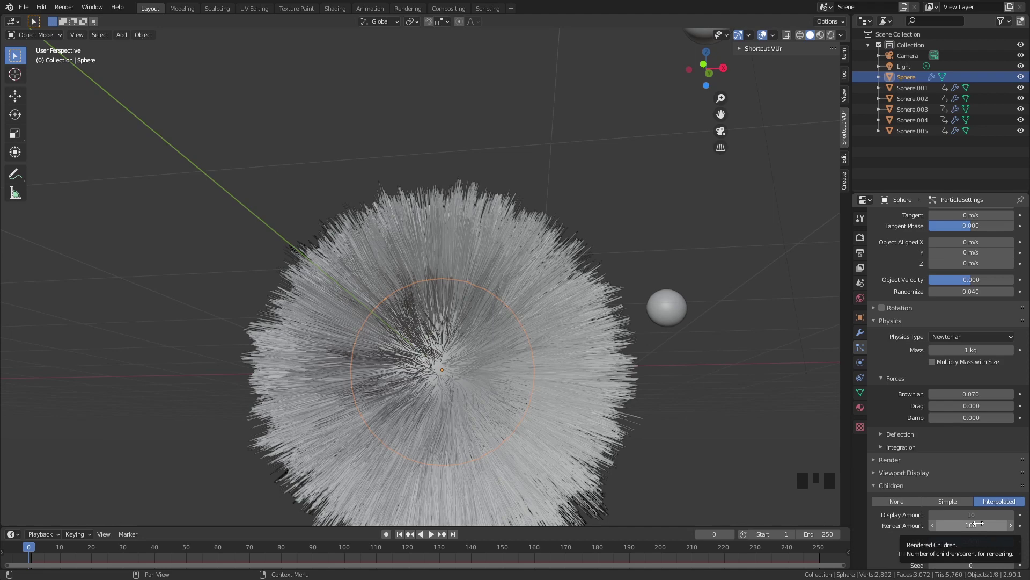
- Set the Render Amount of the interpolated hair children to 30
{"action": "left_click", "coordinate": [978, 524]}
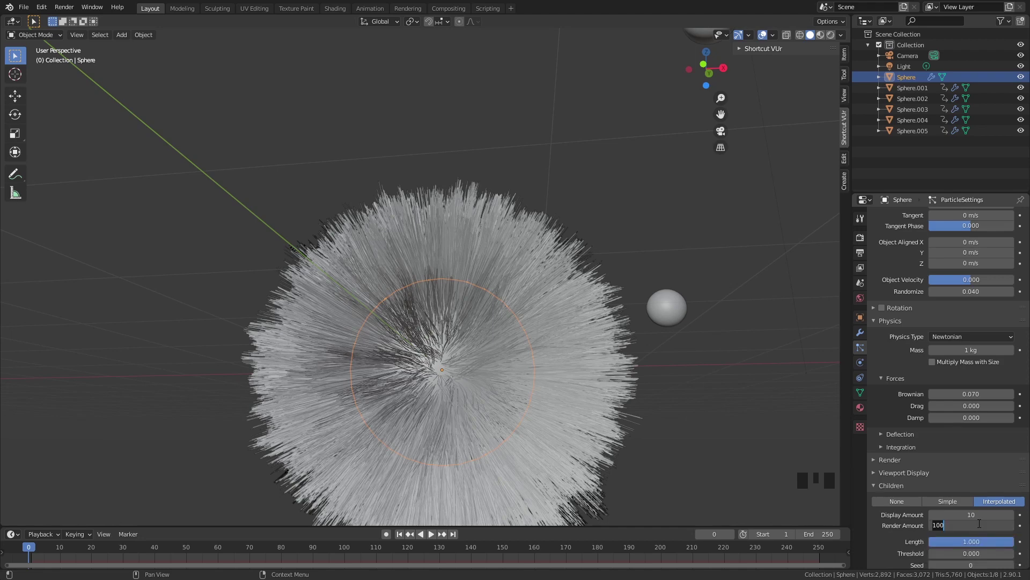
{"action": "type", "text": "30"}
{"action": "key", "text": "Return"}
{"action": "middle_click_drag", "start_coordinate": [651, 365], "coordinate": [642, 316]}
{"action": "scroll", "coordinate": [645, 324], "scroll_direction": "up", "scroll_amount": 2}
- Raise the Clump value in the children's Clumping settings to 0.311
{"action": "scroll", "coordinate": [923, 491], "scroll_direction": "down", "scroll_amount": 9}
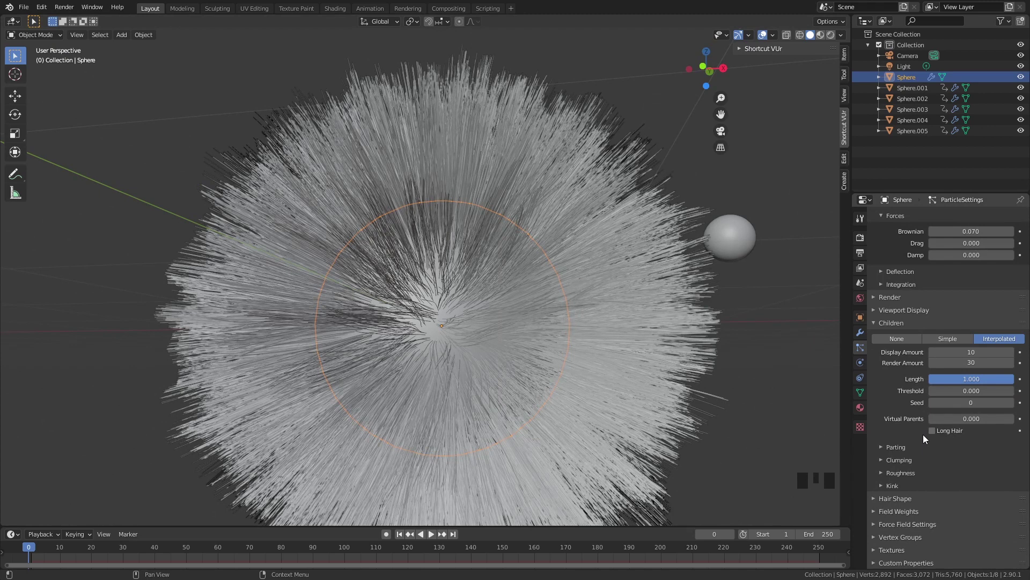
{"action": "left_click", "coordinate": [908, 460]}
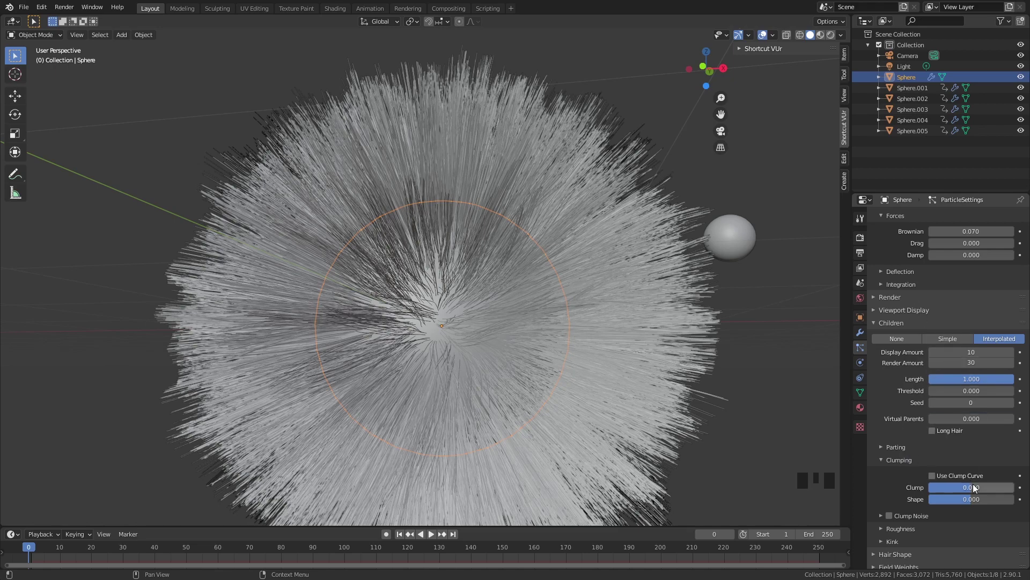
{"action": "mouse_move", "coordinate": [973, 484]}
{"action": "left_mouse_down"}
{"action": "mouse_move", "coordinate": [999, 486]}
{"action": "mouse_move", "coordinate": [984, 487]}
{"action": "left_mouse_up"}
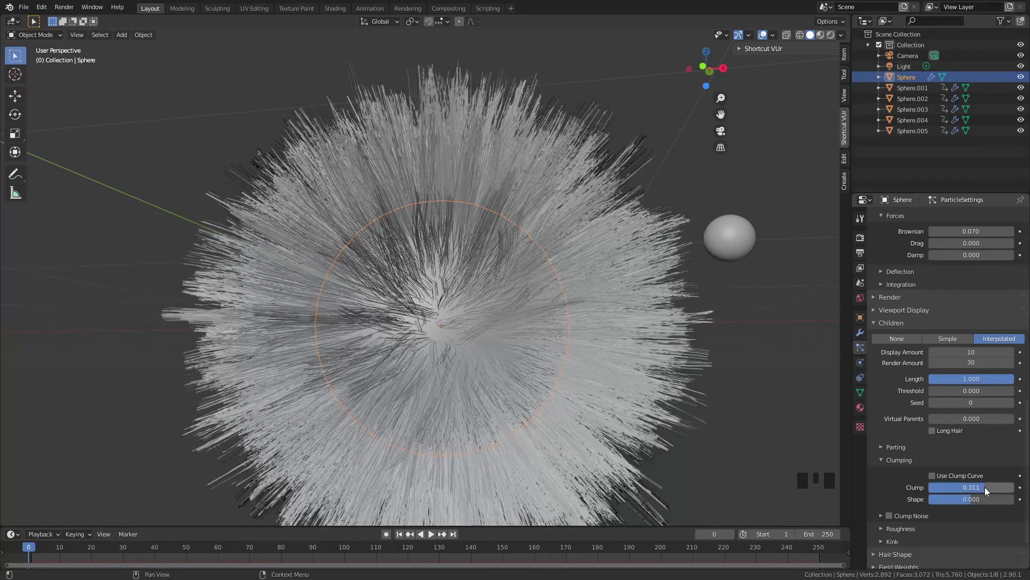
- Set the hair children's Roughness to Uniform 0.171 and Random 0.023
{"action": "scroll", "coordinate": [936, 543], "scroll_direction": "down", "scroll_amount": 3}
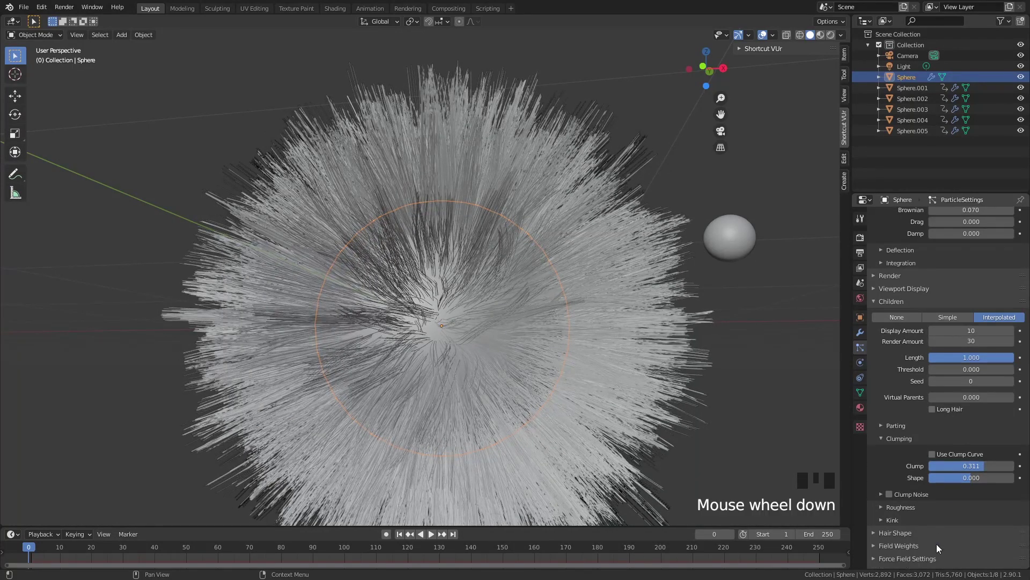
{"action": "double_click", "coordinate": [913, 470]}
{"action": "left_click", "coordinate": [913, 475]}
{"action": "scroll", "coordinate": [908, 489], "scroll_direction": "down", "scroll_amount": 3}
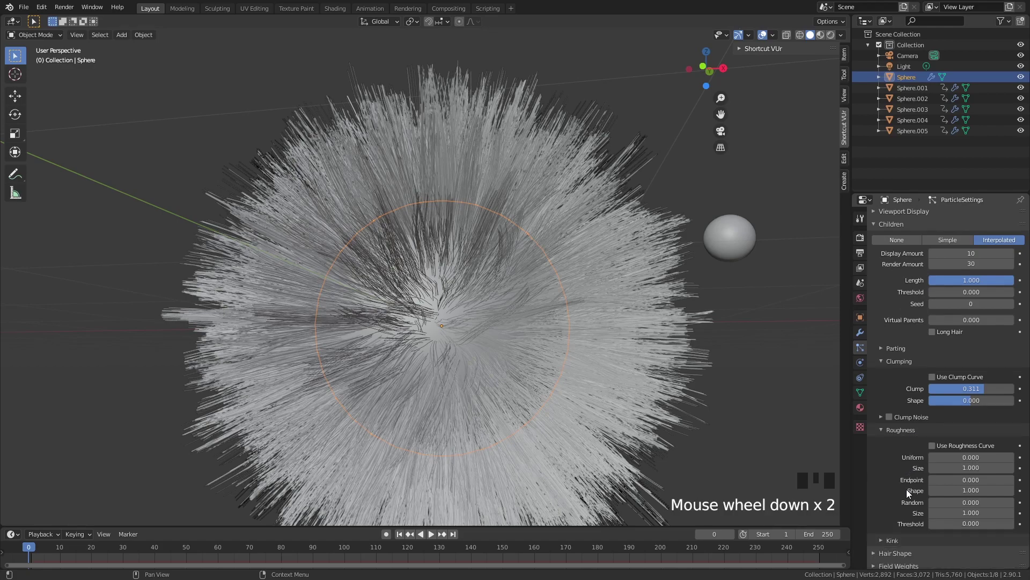
{"action": "mouse_move", "coordinate": [966, 435]}
{"action": "left_mouse_down"}
{"action": "mouse_move", "coordinate": [987, 435]}
{"action": "mouse_move", "coordinate": [972, 435]}
{"action": "left_mouse_up"}
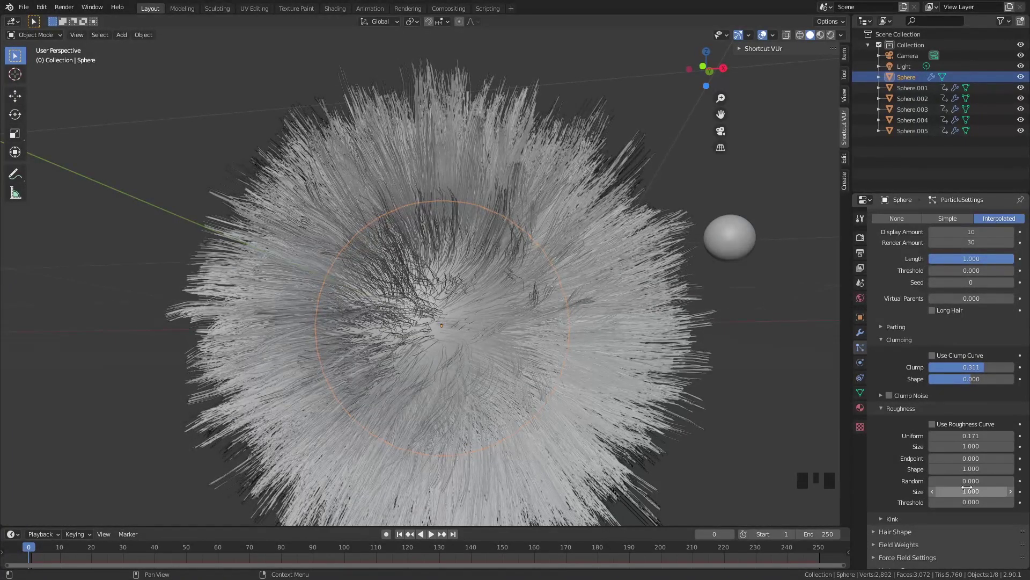
{"action": "left_click_drag", "start_coordinate": [972, 480], "coordinate": [973, 480]}
{"action": "middle_click_drag", "start_coordinate": [597, 325], "coordinate": [616, 241]}
{"action": "scroll", "coordinate": [655, 302], "scroll_direction": "down", "scroll_amount": 1}
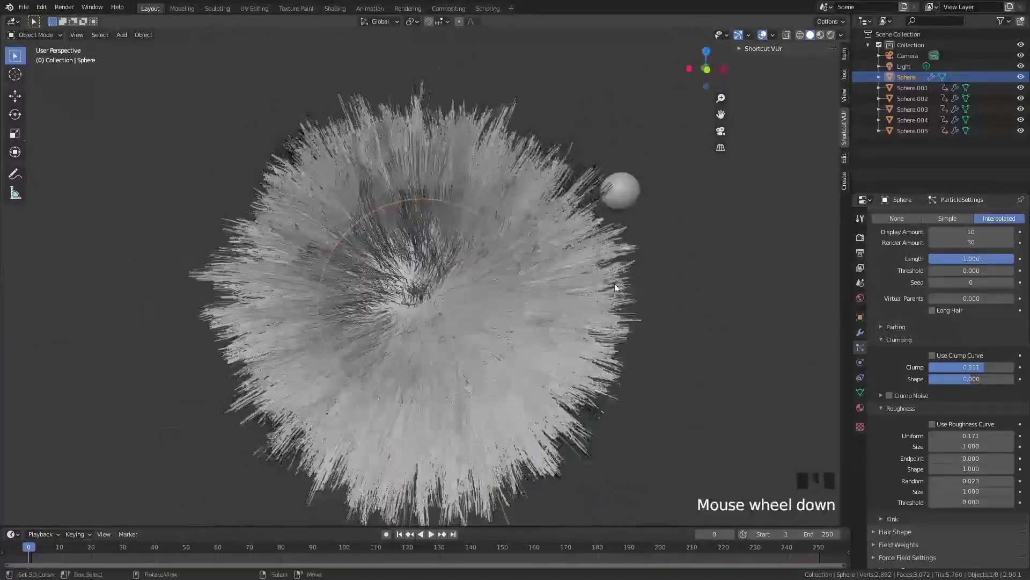
{"action": "scroll", "coordinate": [972, 380], "scroll_direction": "down", "scroll_amount": 5}
- Play the hair simulation from the start of the timeline and stop it around frame 33
{"action": "scroll", "coordinate": [960, 387], "scroll_direction": "up", "scroll_amount": 19}
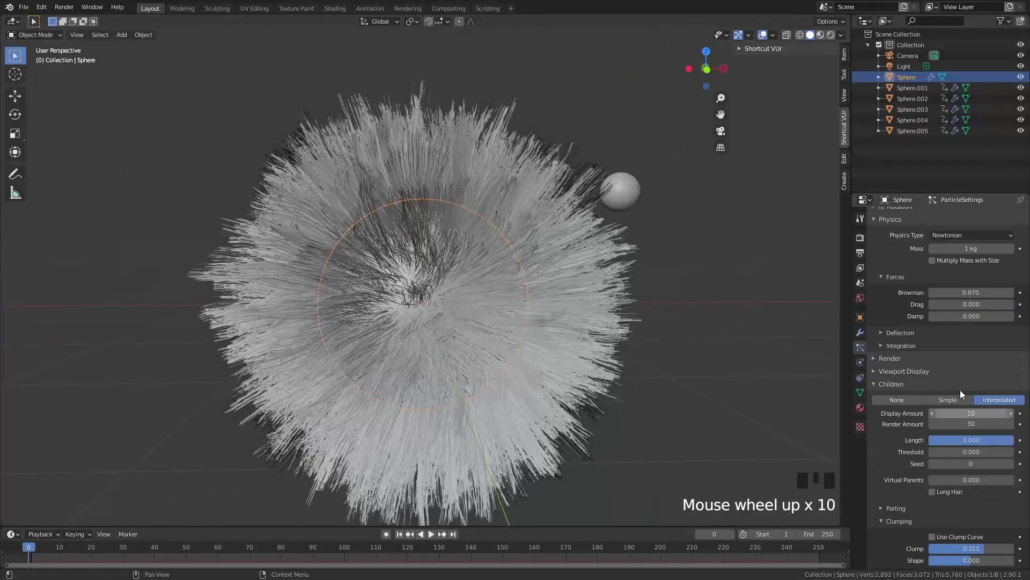
{"action": "scroll", "coordinate": [961, 386], "scroll_direction": "up", "scroll_amount": 5}
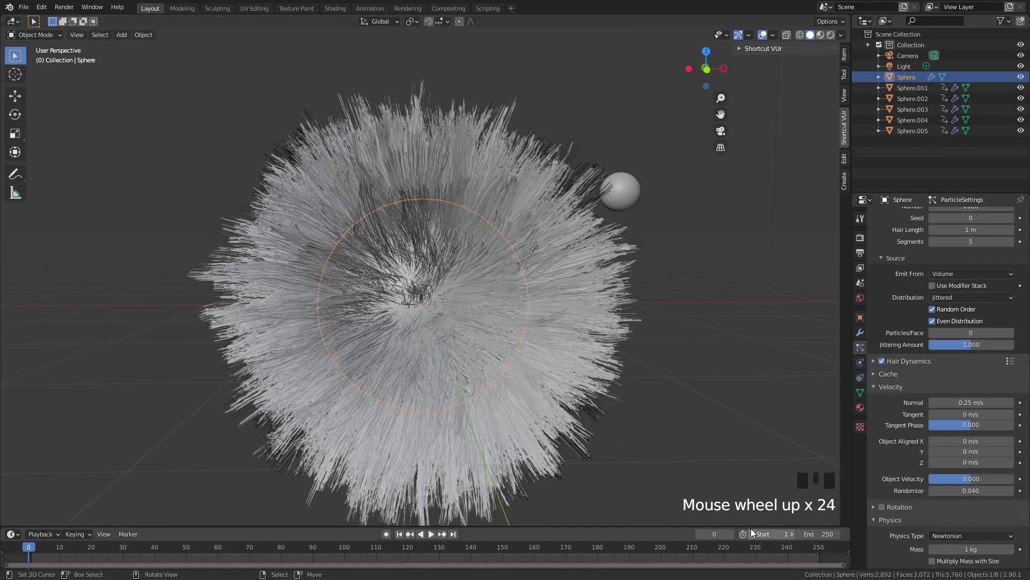
{"action": "left_click", "coordinate": [816, 548]}
{"action": "left_click", "coordinate": [431, 534]}
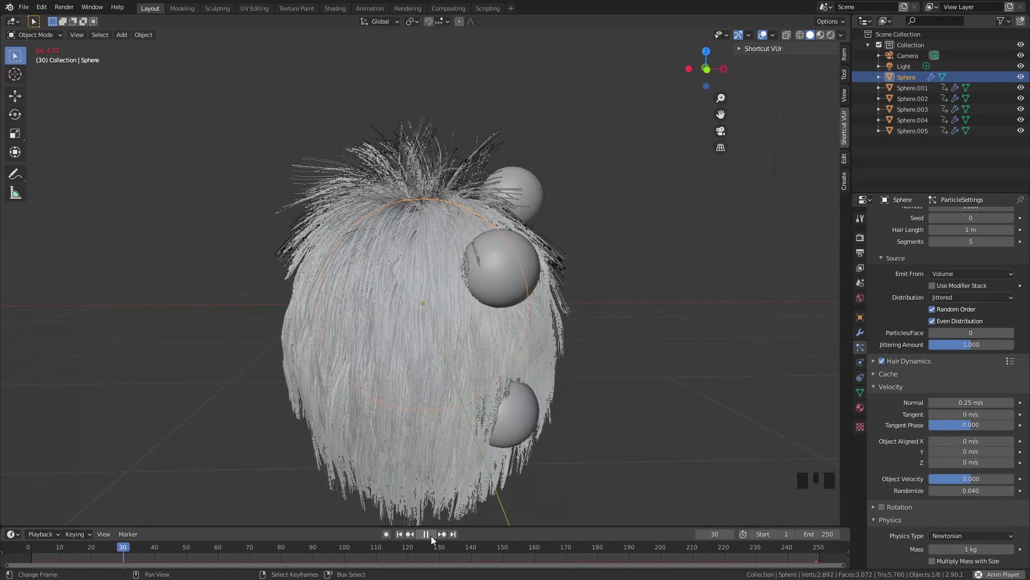
{"action": "left_click", "coordinate": [427, 534]}
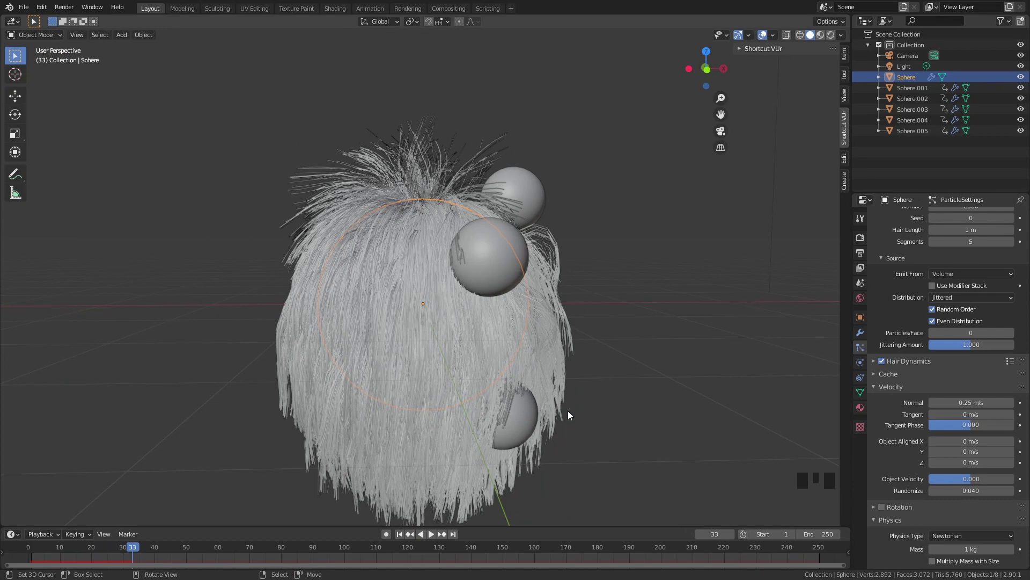
- Set the Stiffness in the Hair Dynamics Structure settings to 1.5
{"action": "left_click", "coordinate": [936, 360]}
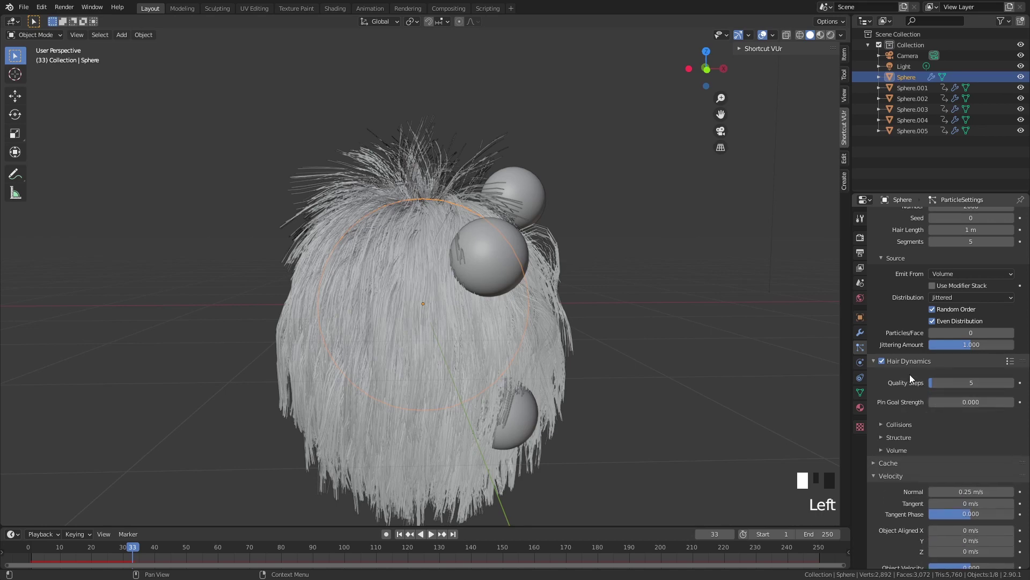
{"action": "left_click", "coordinate": [903, 437]}
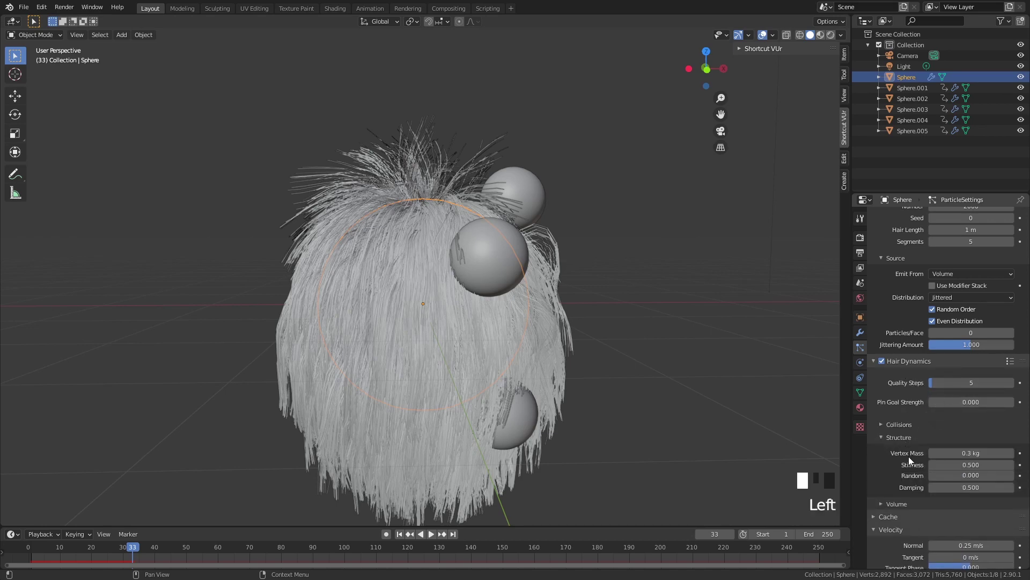
{"action": "left_click", "coordinate": [969, 465]}
{"action": "type", "text": "1.5"}
{"action": "key", "text": "Return"}
- Replay the stiffer hair simulation from the beginning to about frame 52 and check how the spheres push the strands
{"action": "left_click", "coordinate": [805, 550]}
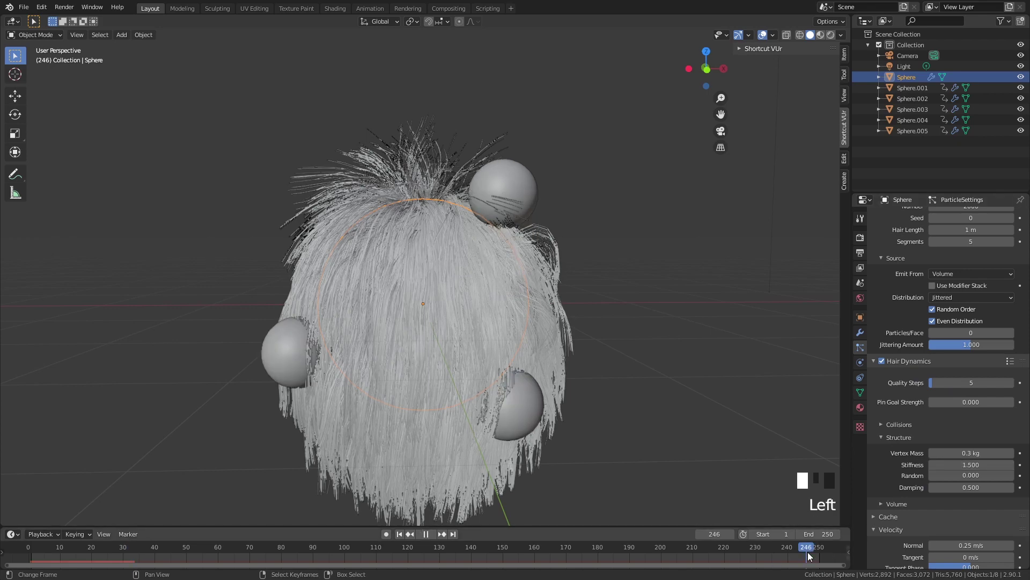
{"action": "left_click", "coordinate": [430, 535]}
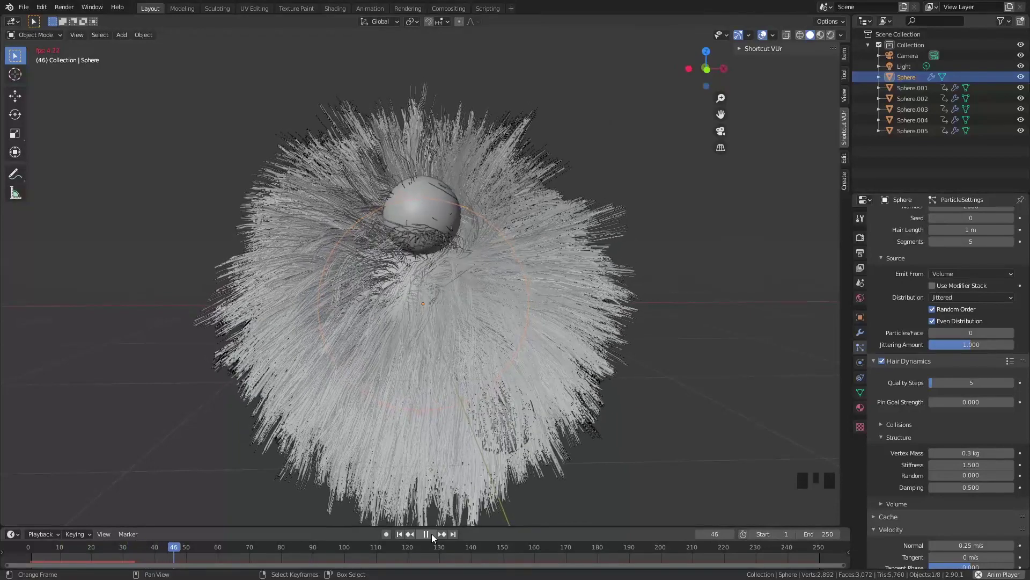
{"action": "left_click", "coordinate": [432, 533]}
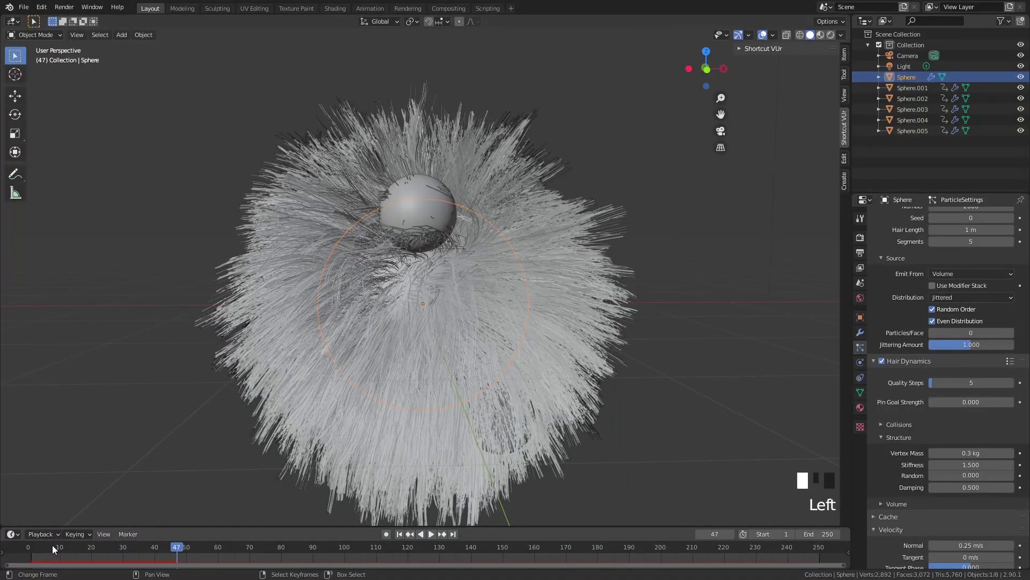
{"action": "double_click", "coordinate": [28, 547]}
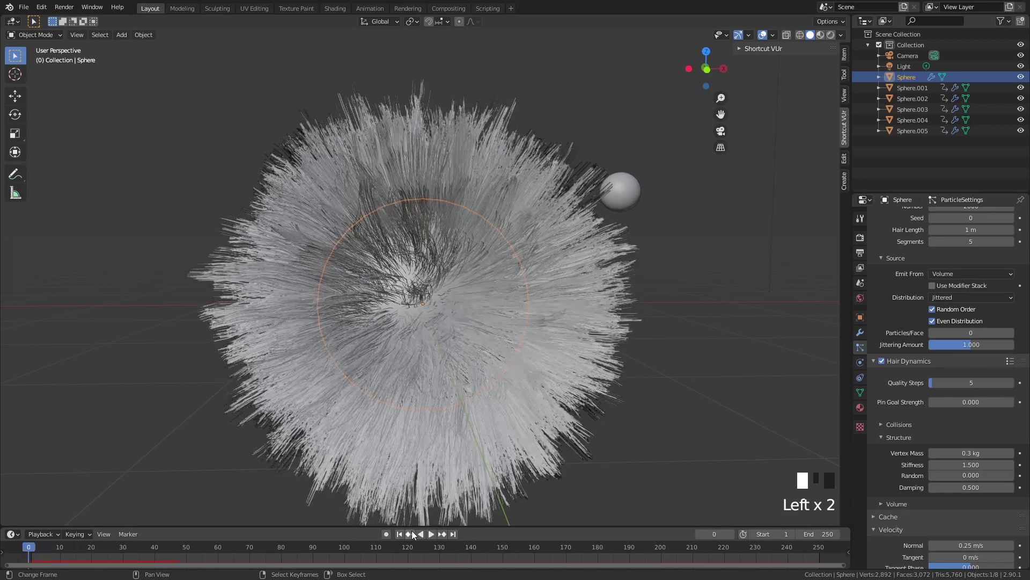
{"action": "left_click", "coordinate": [431, 534]}
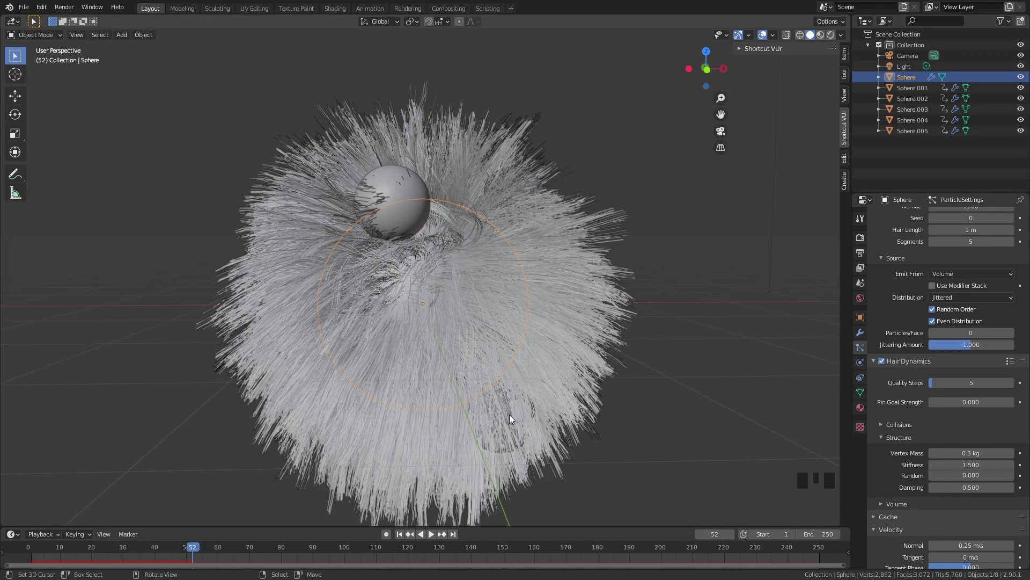
- Select small spheres Sphere.001 through Sphere.005 and shift all their keyframes about 50 frames later, starting near frame 50
{"action": "scroll", "coordinate": [536, 342], "scroll_direction": "down", "scroll_amount": 4}
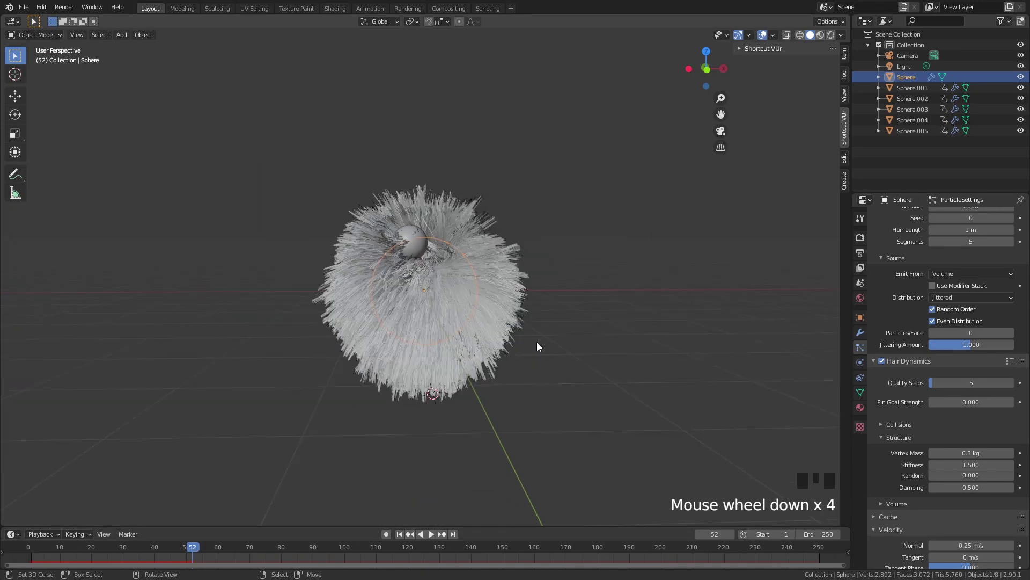
{"action": "scroll", "coordinate": [545, 311], "scroll_direction": "up", "scroll_amount": 1}
{"action": "middle_click_drag", "start_coordinate": [545, 311], "coordinate": [694, 243]}
{"action": "left_click", "coordinate": [915, 88]}
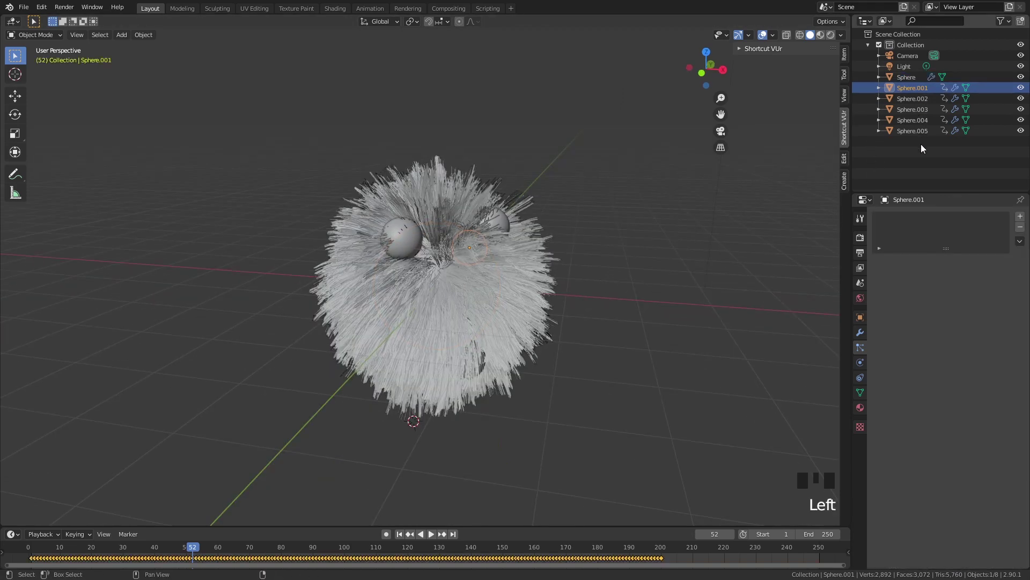
{"action": "left_click", "coordinate": [917, 130], "text": "shift"}
{"action": "key", "text": "a"}
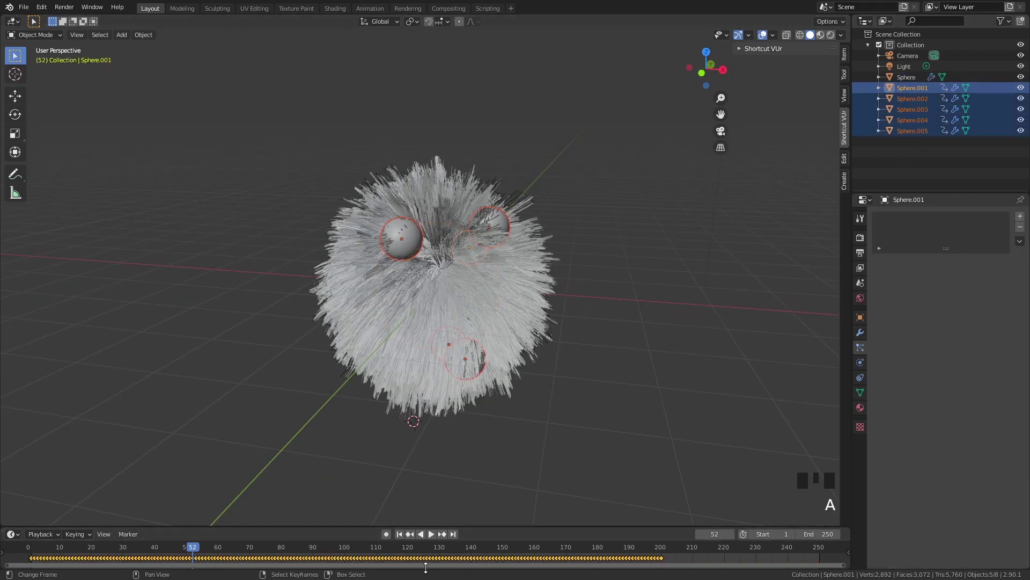
{"action": "key", "text": "g"}
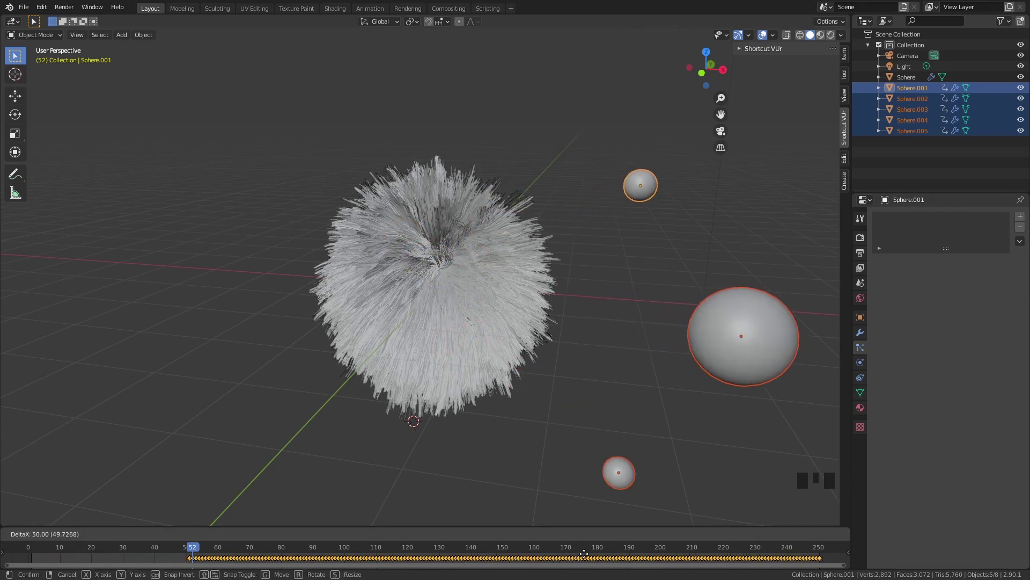
{"action": "left_click", "coordinate": [581, 552]}
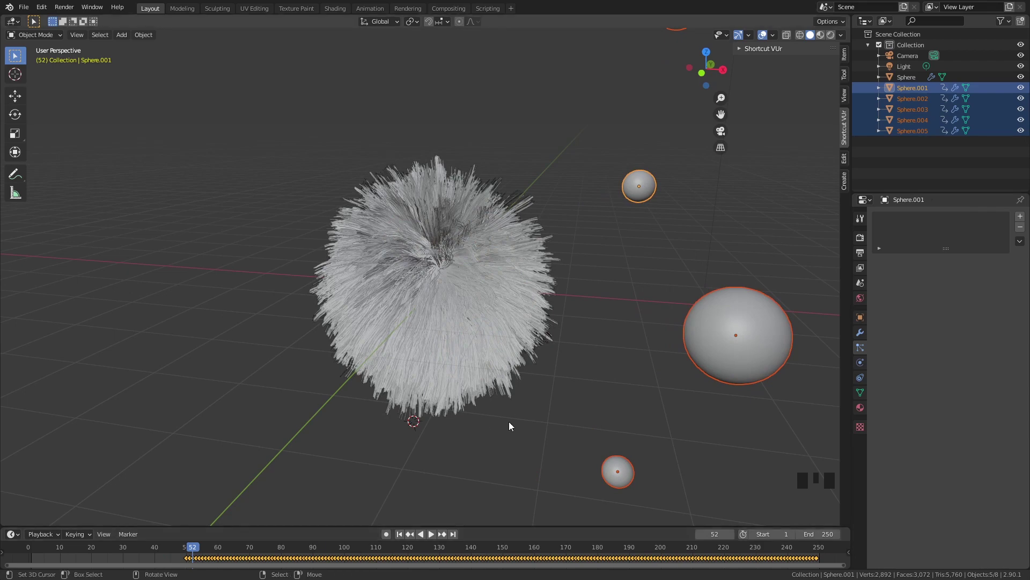
- Play the animation from the start with the delayed spheres and stop it around frame 89
{"action": "left_click", "coordinate": [815, 547]}
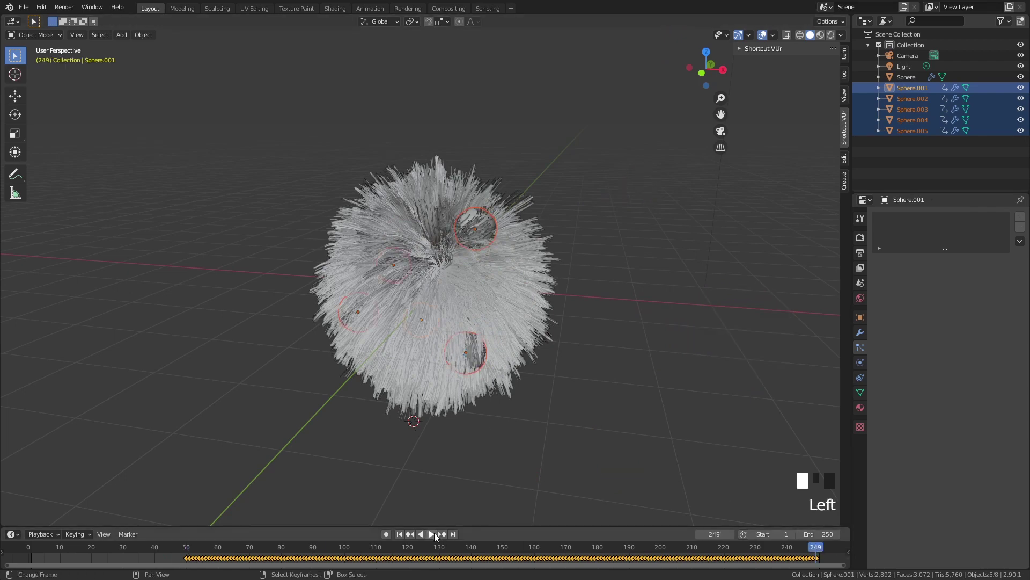
{"action": "left_click", "coordinate": [432, 534]}
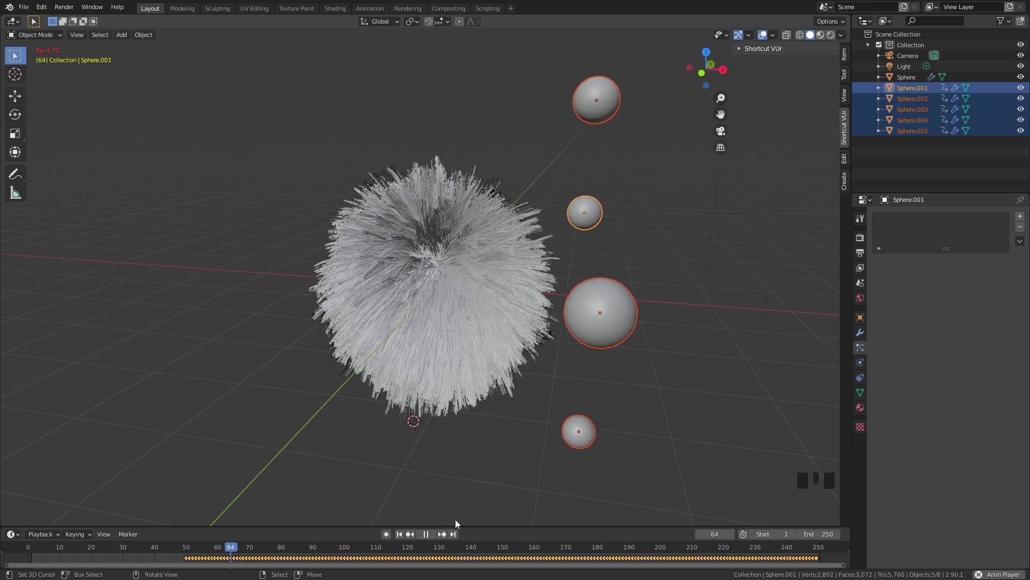
{"action": "left_click", "coordinate": [424, 531]}
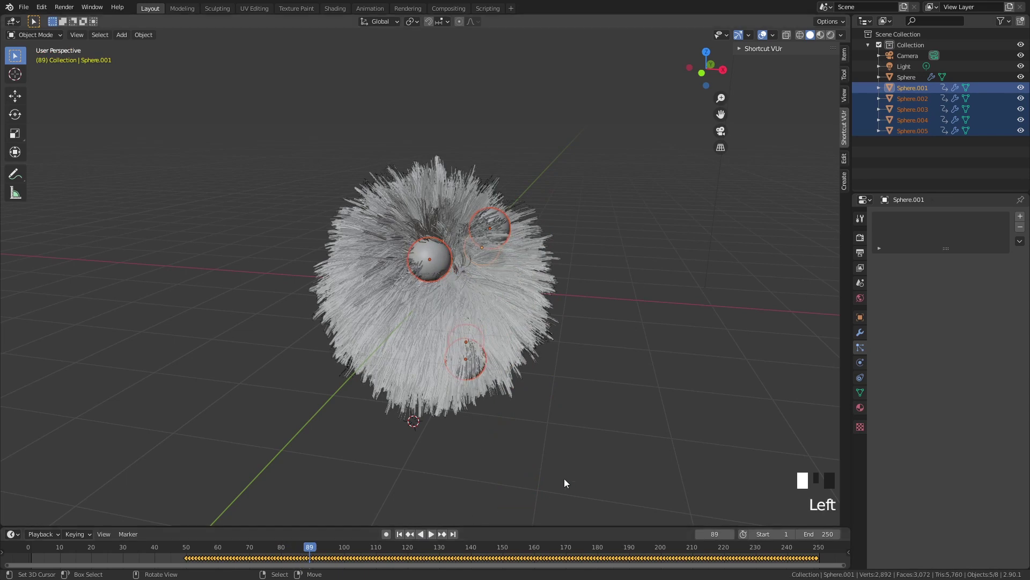
- Set the animation's start frame to 50 and move the playhead to frame 245
{"action": "left_click", "coordinate": [769, 533]}
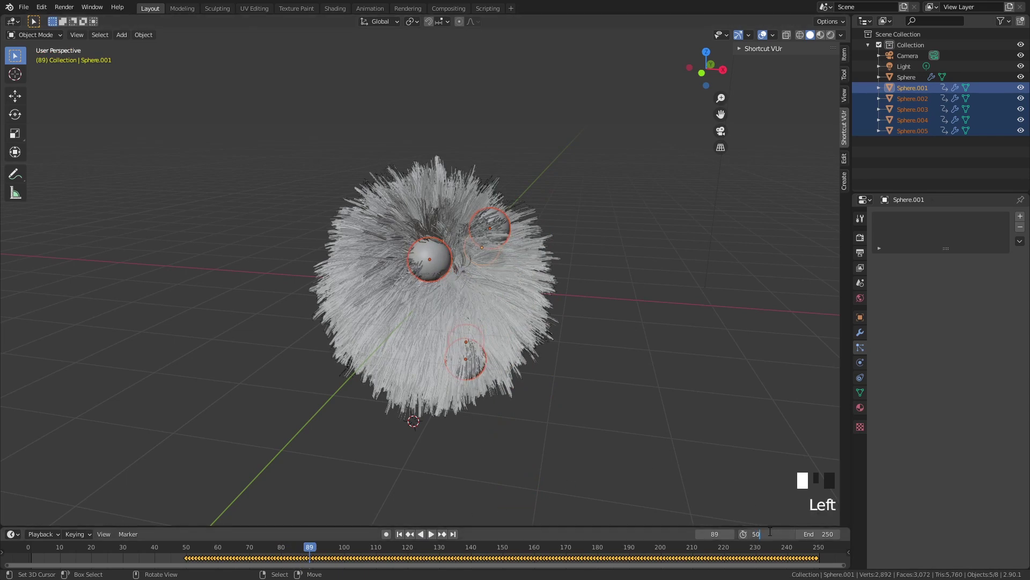
{"action": "key", "text": "Return"}
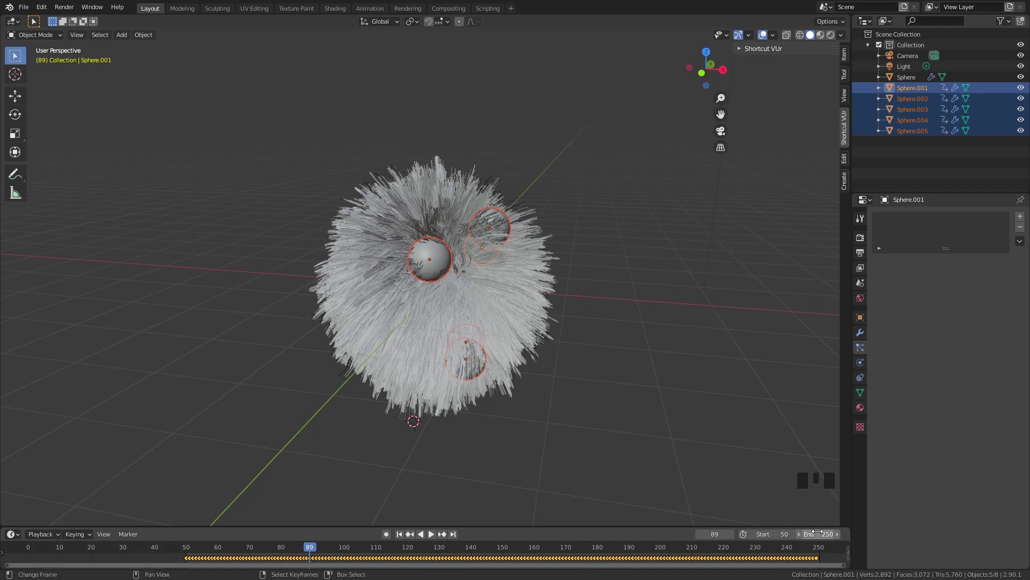
{"action": "left_click_drag", "start_coordinate": [756, 548], "coordinate": [806, 559]}
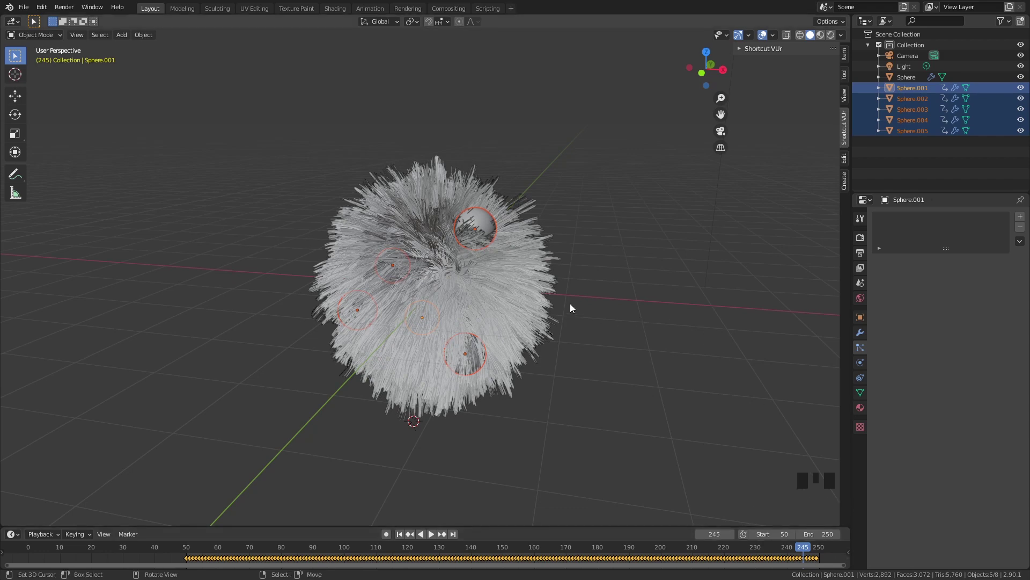
- Select the large hairy sphere and save the project under the new name Hair_dynamics_blender
{"action": "right_click", "coordinate": [455, 284]}
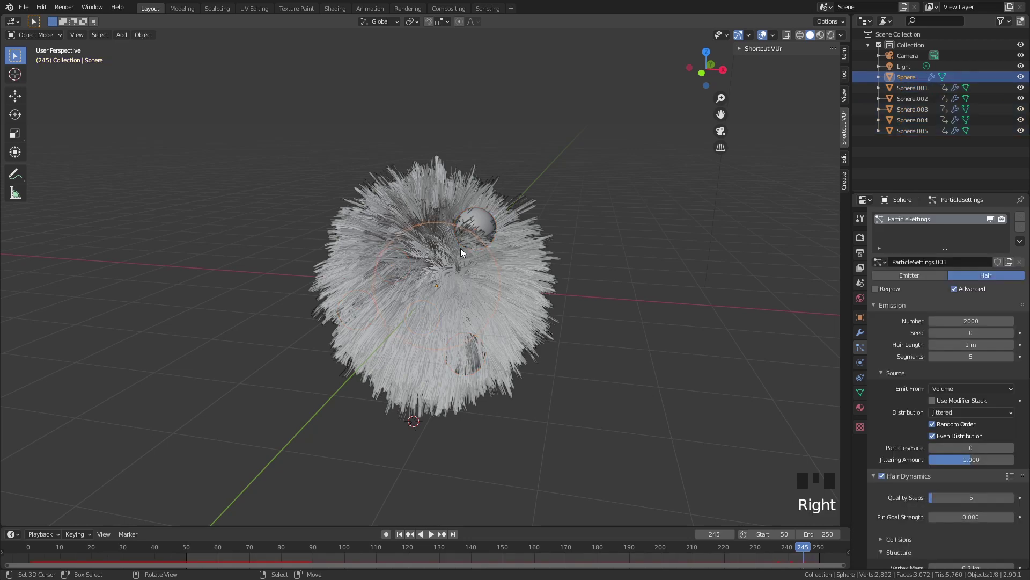
{"action": "left_click", "coordinate": [24, 7]}
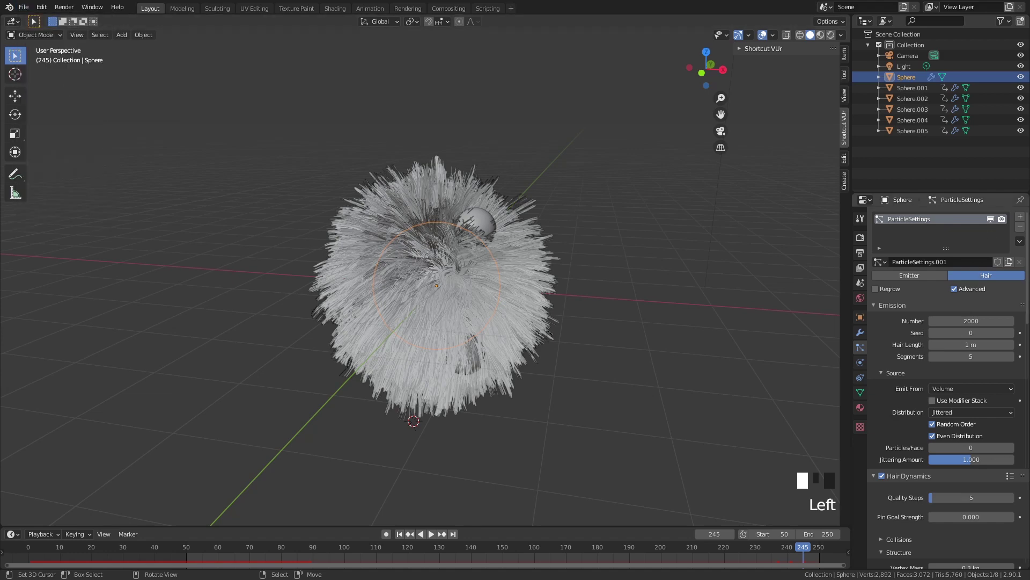
{"action": "key", "text": "ctrl+shift+s"}
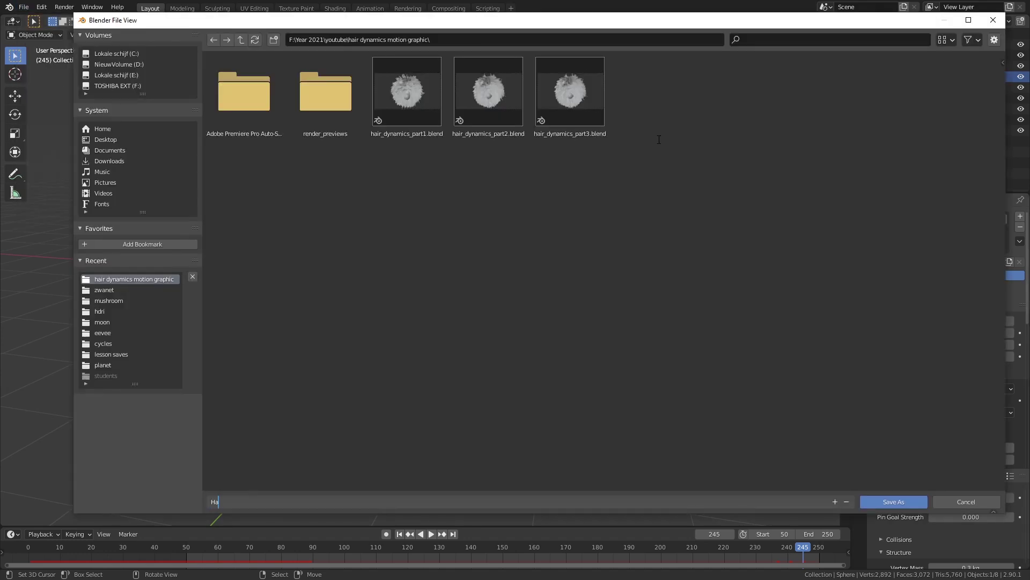
{"action": "type", "text": "Hair_dynamics_blender"}
{"action": "key", "text": "Return"}
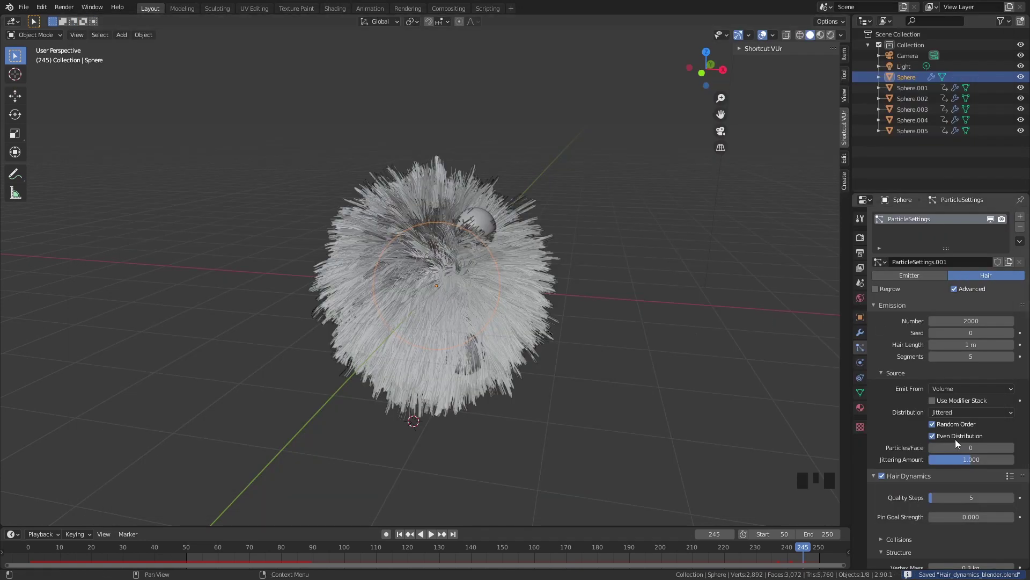
- Bake the large sphere's hair dynamics from the Cache settings of its particle system
{"action": "scroll", "coordinate": [949, 451], "scroll_direction": "down", "scroll_amount": 9}
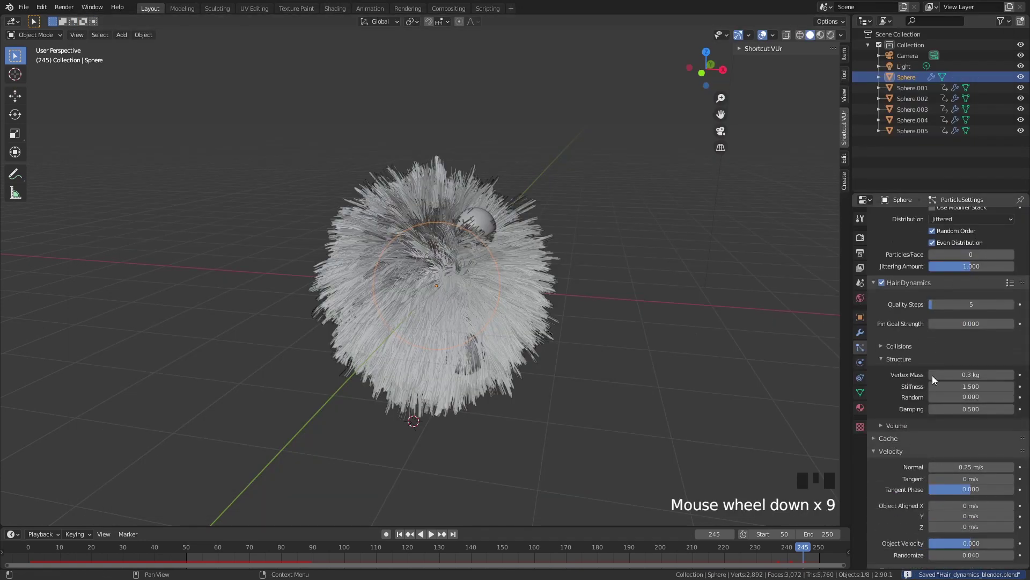
{"action": "scroll", "coordinate": [892, 436], "scroll_direction": "up", "scroll_amount": 11}
{"action": "scroll", "coordinate": [961, 383], "scroll_direction": "down", "scroll_amount": 8}
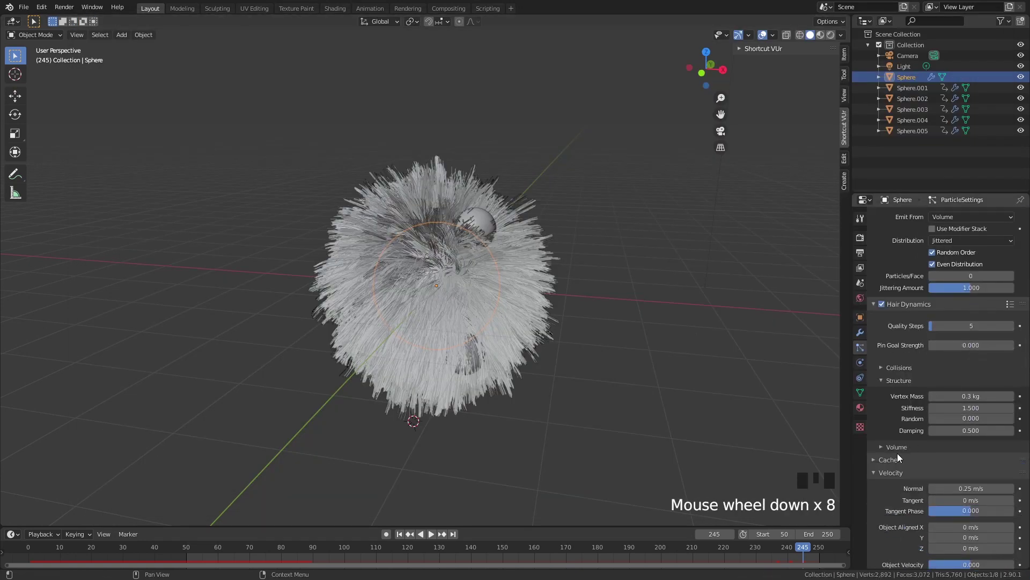
{"action": "left_click", "coordinate": [896, 455]}
{"action": "scroll", "coordinate": [915, 439], "scroll_direction": "down", "scroll_amount": 4}
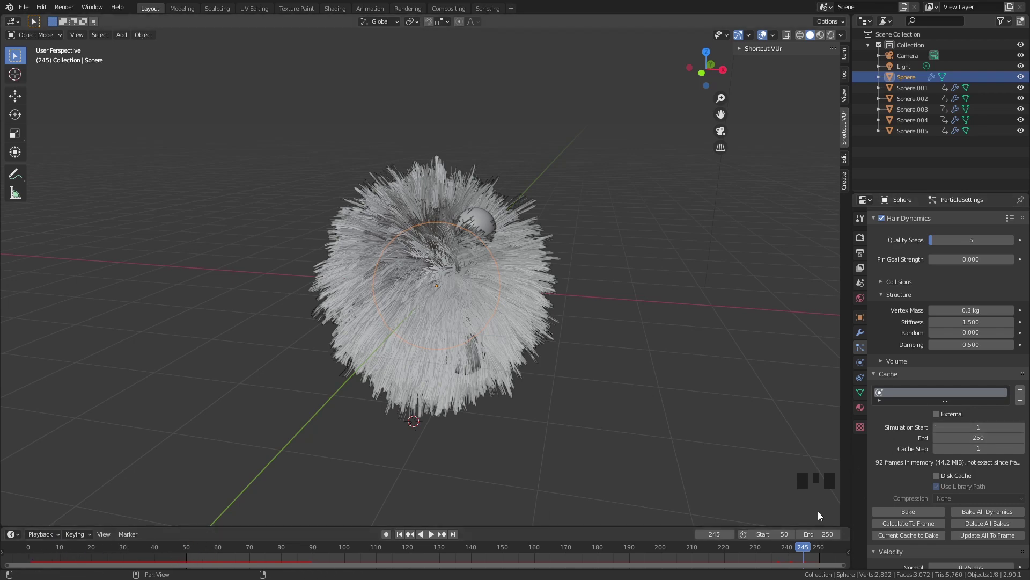
{"action": "left_click", "coordinate": [923, 512]}
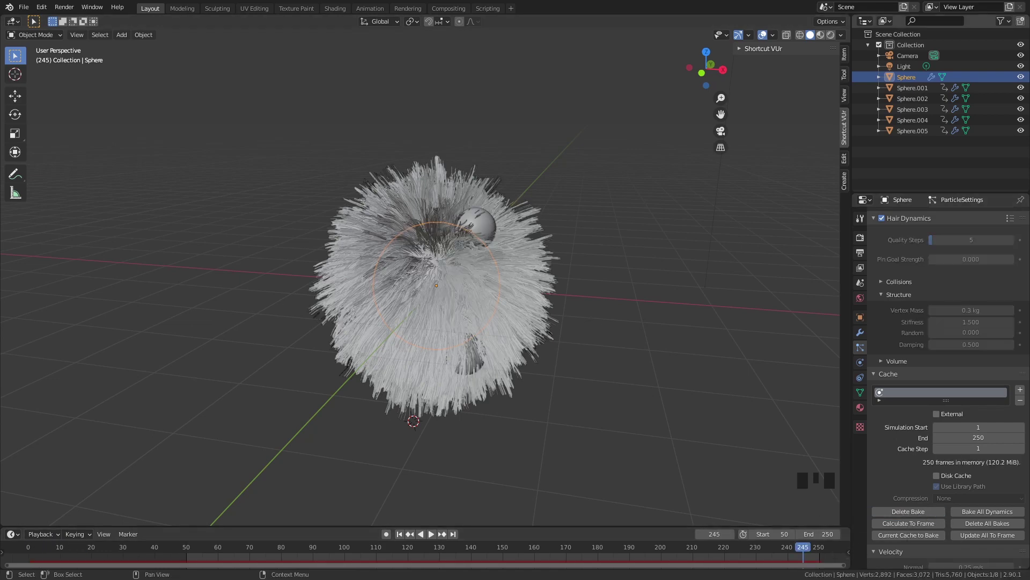
- Look through the scene camera and turn on Camera to View so navigation moves the camera
{"action": "left_click", "coordinate": [556, 366]}
{"action": "key", "text": "KP_0"}
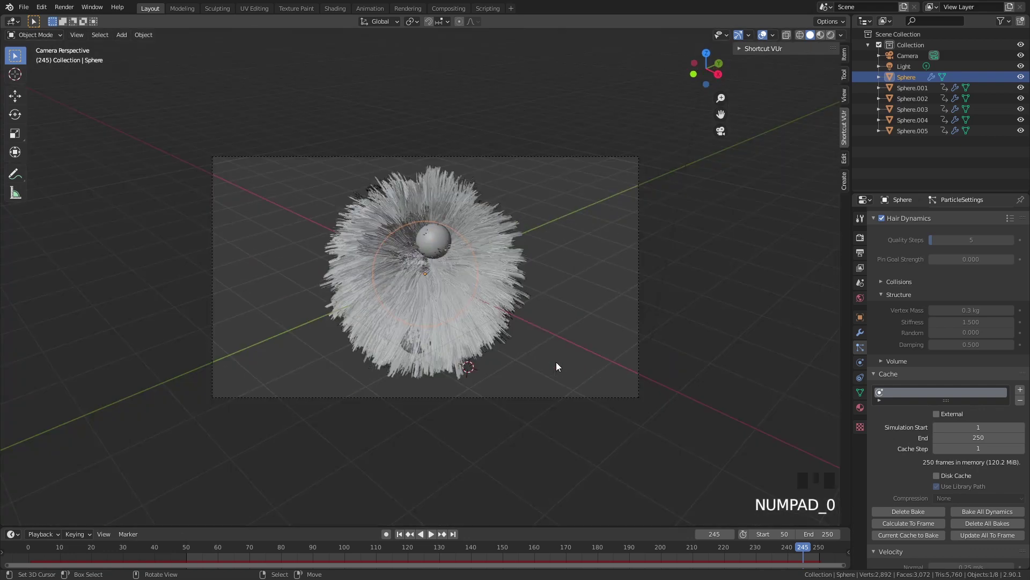
{"action": "left_click", "coordinate": [845, 90]}
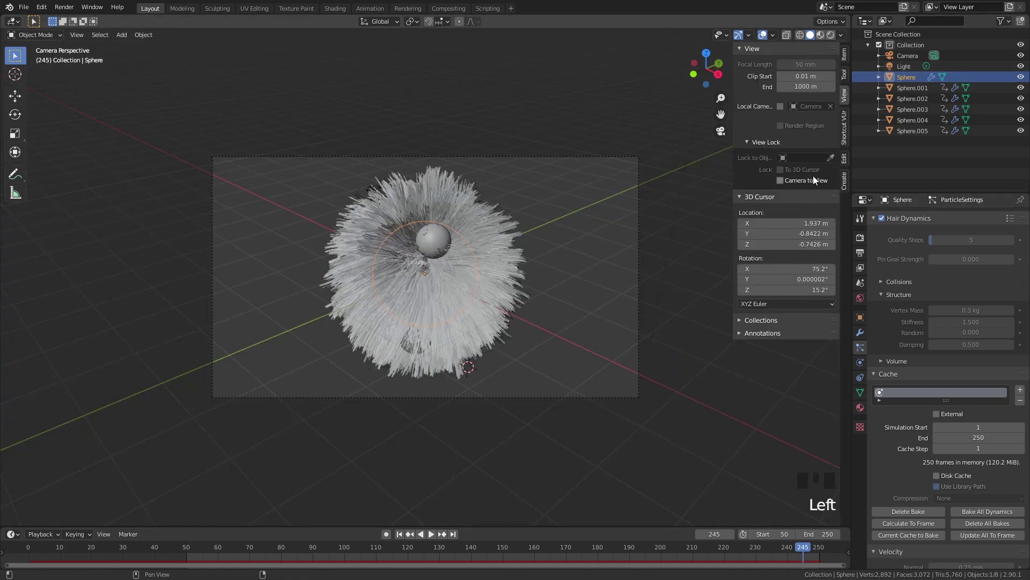
{"action": "left_click", "coordinate": [780, 180]}
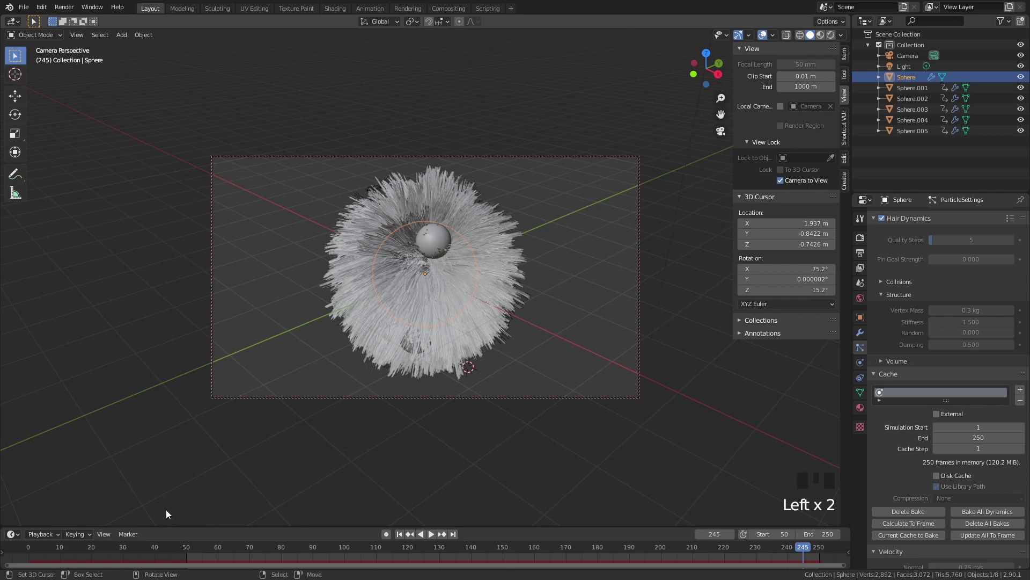
- At frame 58, reposition the camera to face the hairy sphere head-on with all its strands inside the frame
{"action": "left_click_drag", "start_coordinate": [192, 545], "coordinate": [212, 551]}
{"action": "middle_click_drag", "start_coordinate": [467, 370], "coordinate": [491, 362]}
{"action": "scroll", "coordinate": [488, 320], "scroll_direction": "up", "scroll_amount": 2}
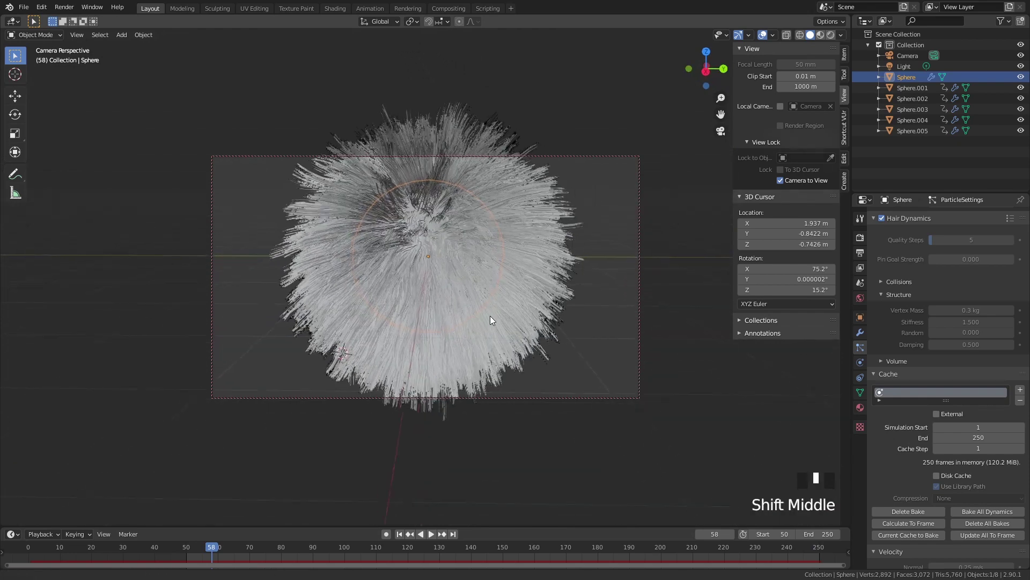
{"action": "scroll", "coordinate": [487, 315], "scroll_direction": "down", "scroll_amount": 2}
{"action": "scroll", "coordinate": [486, 315], "scroll_direction": "up", "scroll_amount": 1}
{"action": "scroll", "coordinate": [491, 331], "scroll_direction": "up", "scroll_amount": 1}
{"action": "scroll", "coordinate": [491, 362], "scroll_direction": "down", "scroll_amount": 1, "text": "ctrl"}
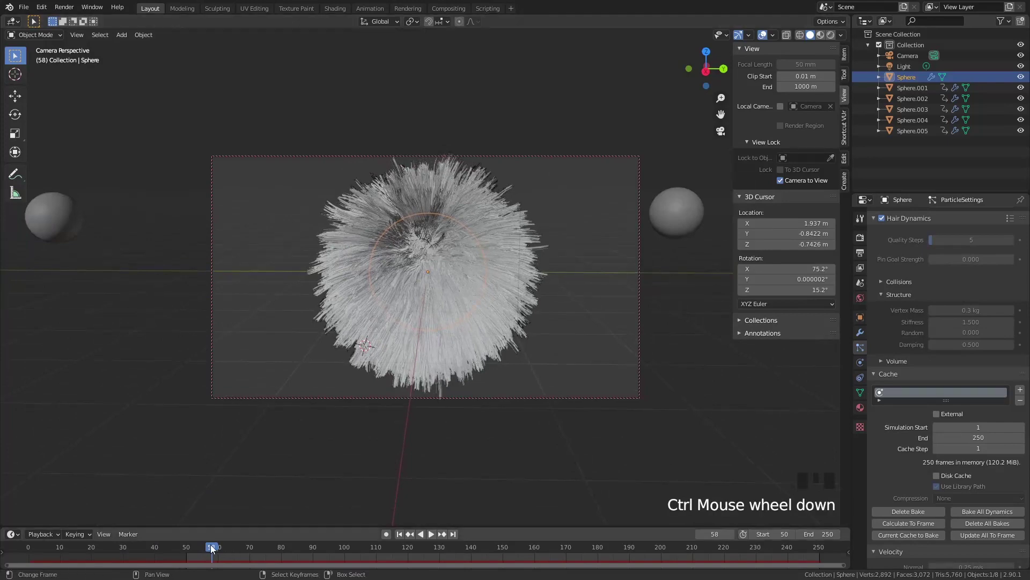
- At frame 48, pull the camera slightly farther back from the hairy sphere and turn off Camera to View
{"action": "left_click_drag", "start_coordinate": [210, 544], "coordinate": [180, 547]}
{"action": "middle_click_drag", "start_coordinate": [483, 384], "coordinate": [783, 215], "text": "ctrl"}
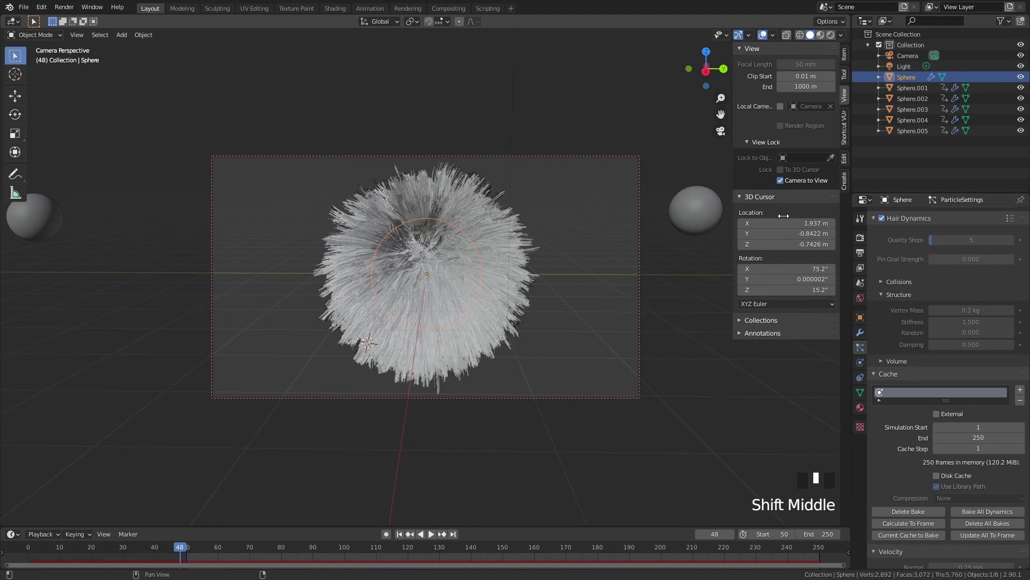
{"action": "left_click", "coordinate": [779, 180]}
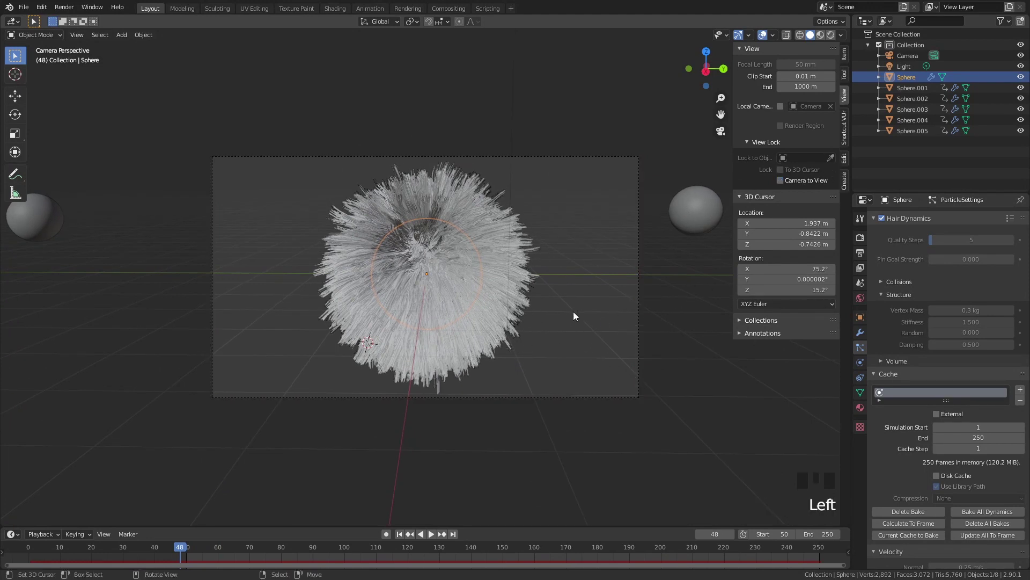
- Create a material named hair for the large sphere in the Shading workspace and delete its default Principled BSDF node
{"action": "mouse_move", "coordinate": [558, 310]}
{"action": "middle_mouse_down"}
{"action": "mouse_move", "coordinate": [569, 314]}
{"action": "mouse_move", "coordinate": [552, 308]}
{"action": "mouse_move", "coordinate": [560, 304]}
{"action": "middle_mouse_up"}
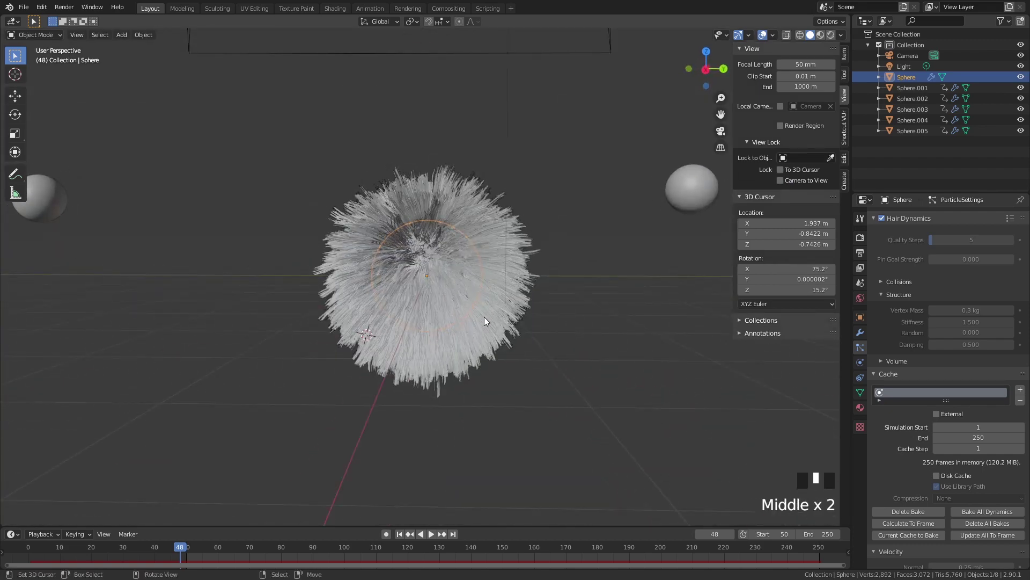
{"action": "right_click", "coordinate": [434, 227]}
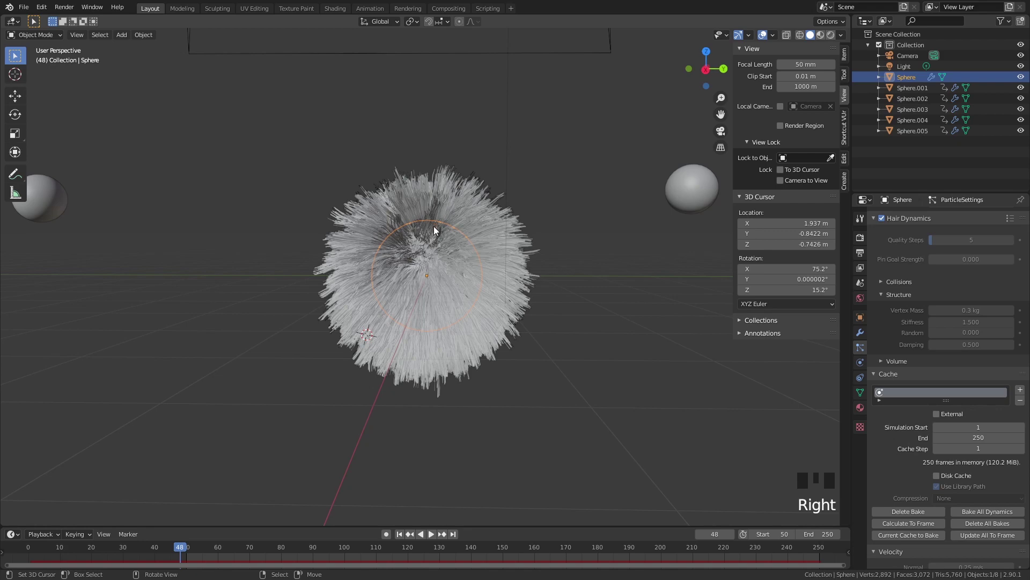
{"action": "left_click", "coordinate": [334, 8]}
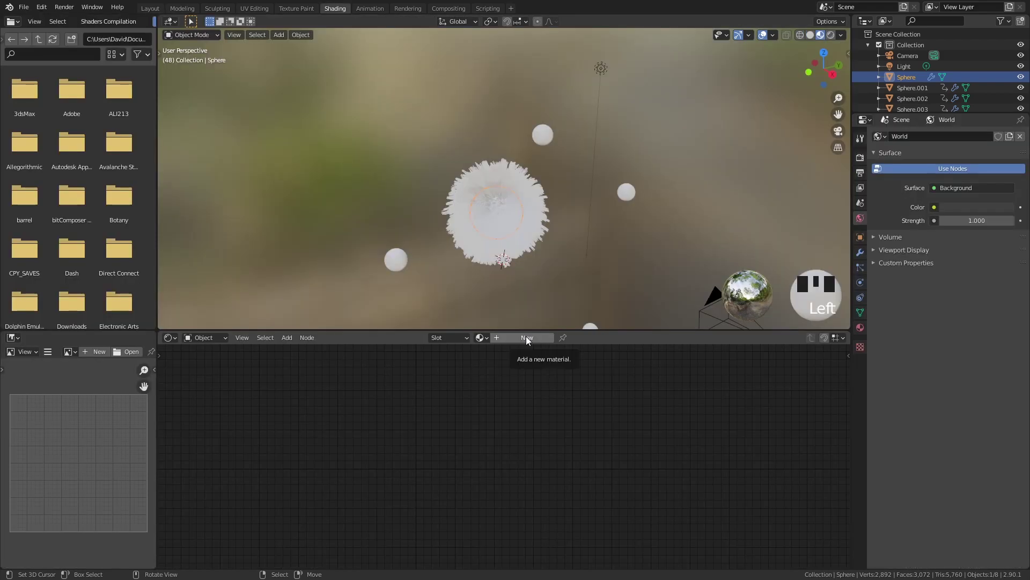
{"action": "left_click", "coordinate": [526, 339]}
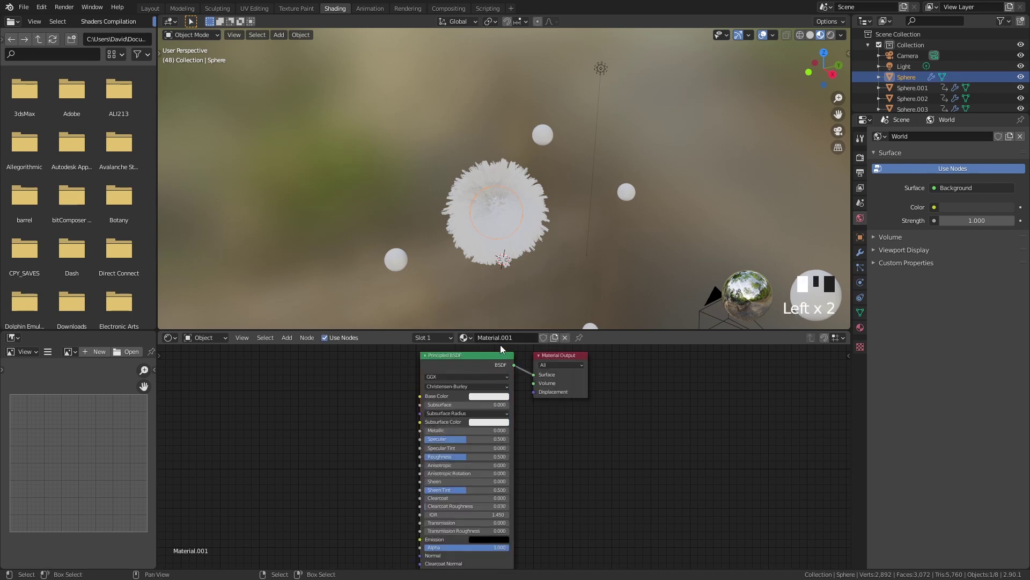
{"action": "left_click", "coordinate": [504, 339]}
{"action": "type", "text": "hj"}
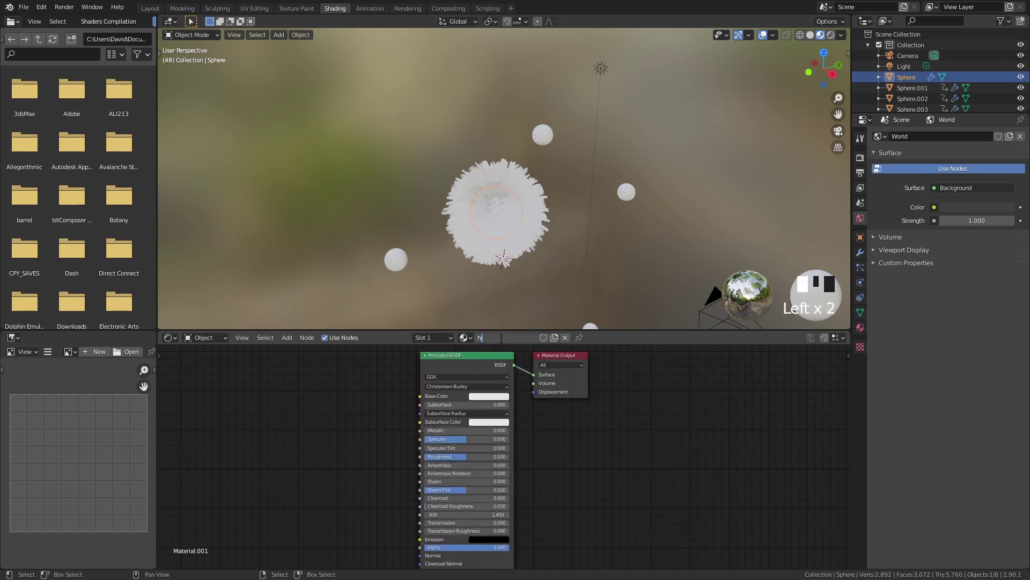
{"action": "left_click", "coordinate": [440, 363]}
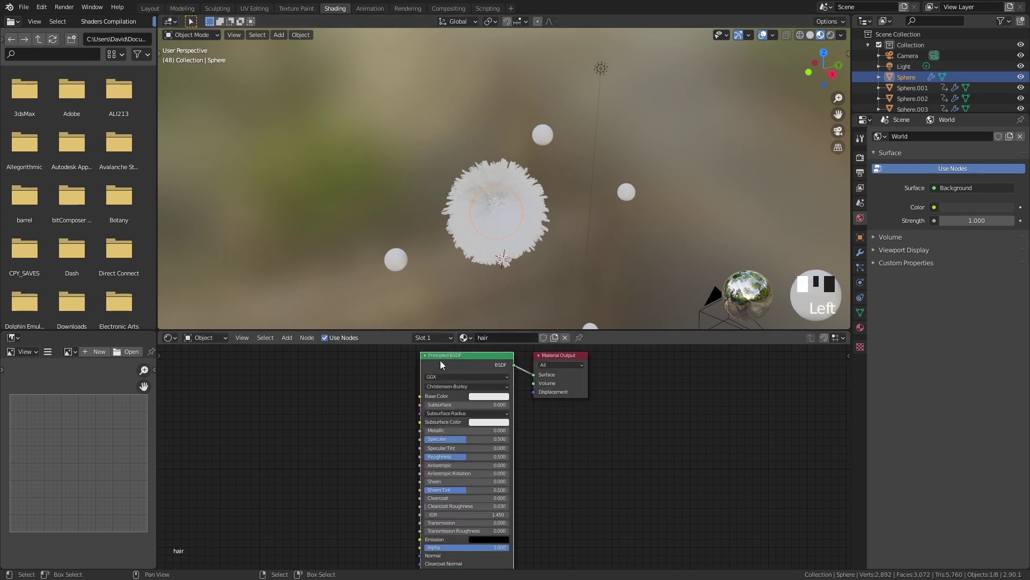
{"action": "key", "text": "x"}
{"action": "key", "text": "shift+a"}
{"action": "mouse_move", "coordinate": [440, 359]}
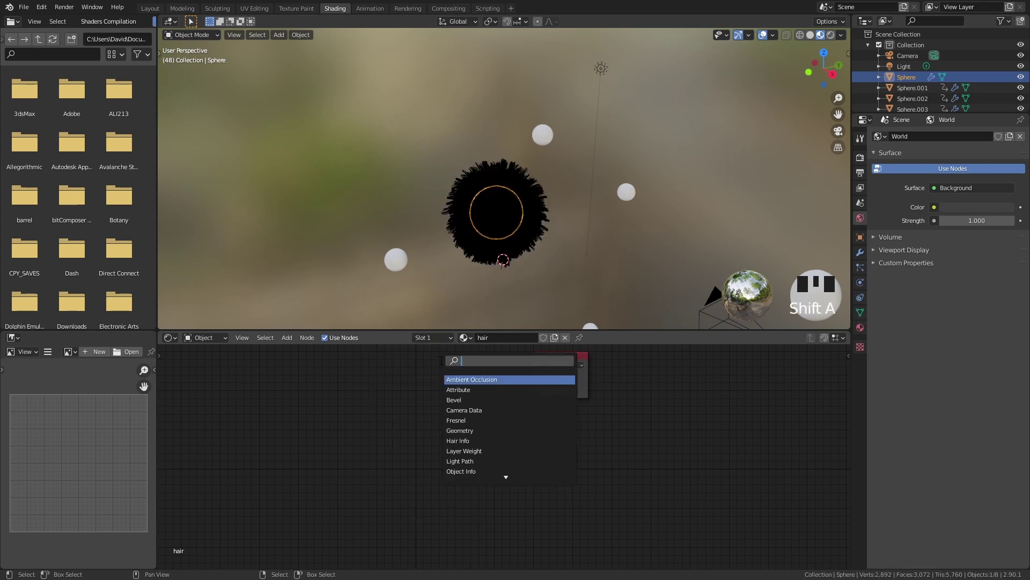
{"action": "type", "text": "ha"}
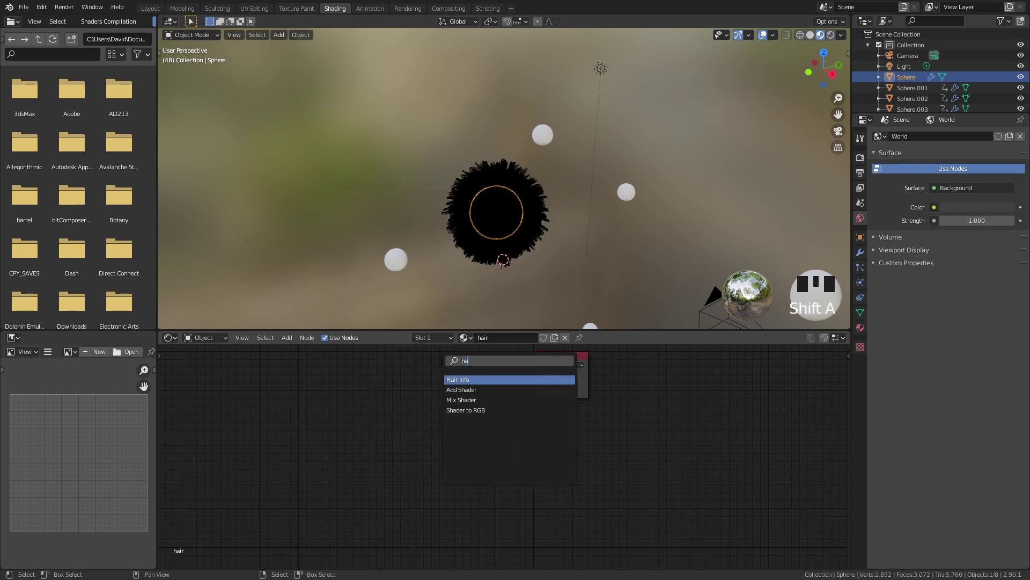
{"action": "type", "text": "ir"}
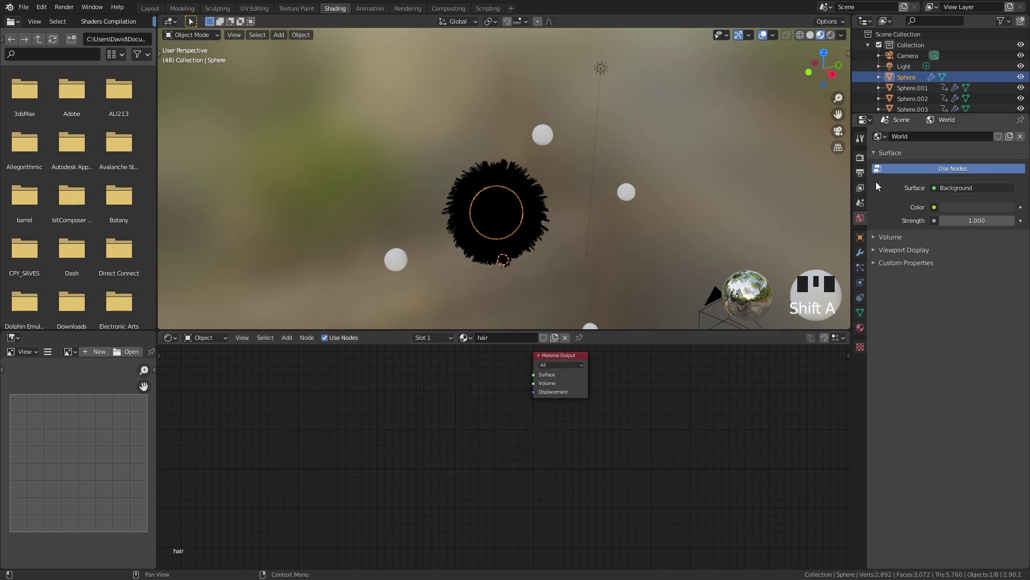
- Switch the render engine to Cycles and set its device to GPU Compute
{"action": "left_click", "coordinate": [861, 157]}
{"action": "left_click", "coordinate": [990, 136]}
{"action": "left_click", "coordinate": [960, 173]}
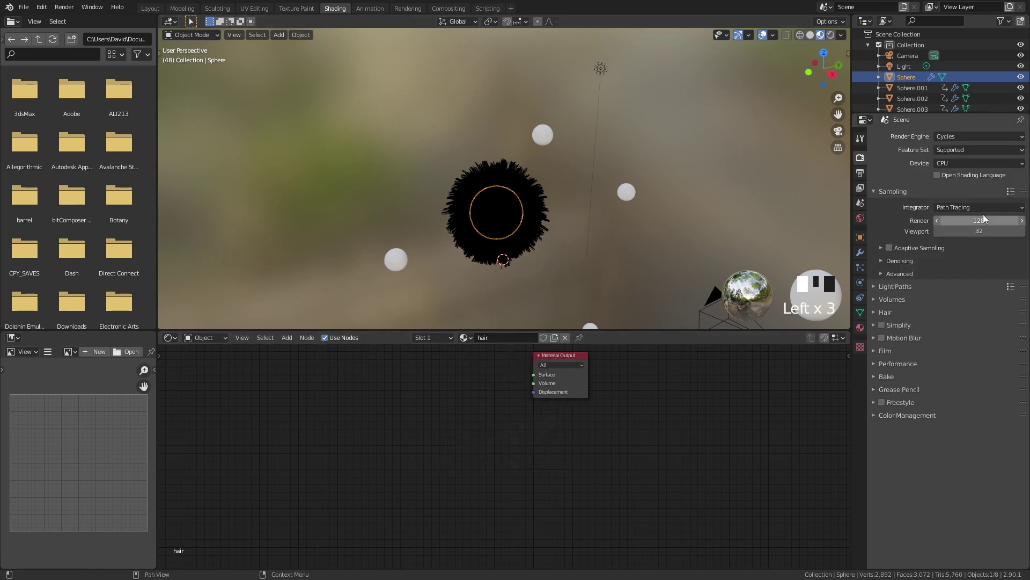
{"action": "left_click", "coordinate": [973, 163]}
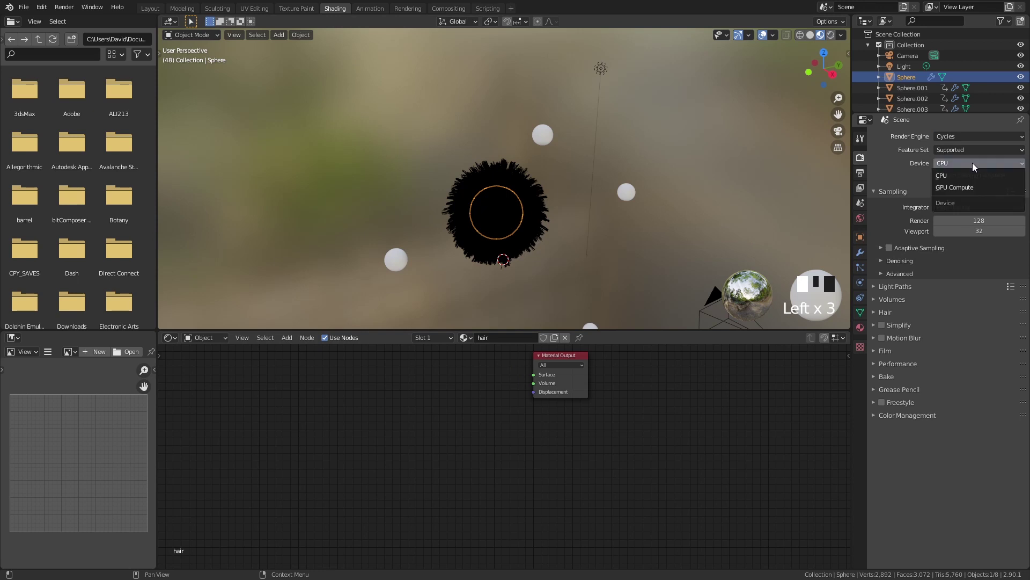
{"action": "left_click", "coordinate": [958, 187]}
- Set the render tile size to 256 px in both X and Y in the Performance settings
{"action": "left_click", "coordinate": [919, 352]}
{"action": "left_click", "coordinate": [973, 424]}
{"action": "type", "text": "256"}
{"action": "double_click", "coordinate": [990, 434]}
{"action": "type", "text": "256"}
{"action": "key", "text": "Return"}
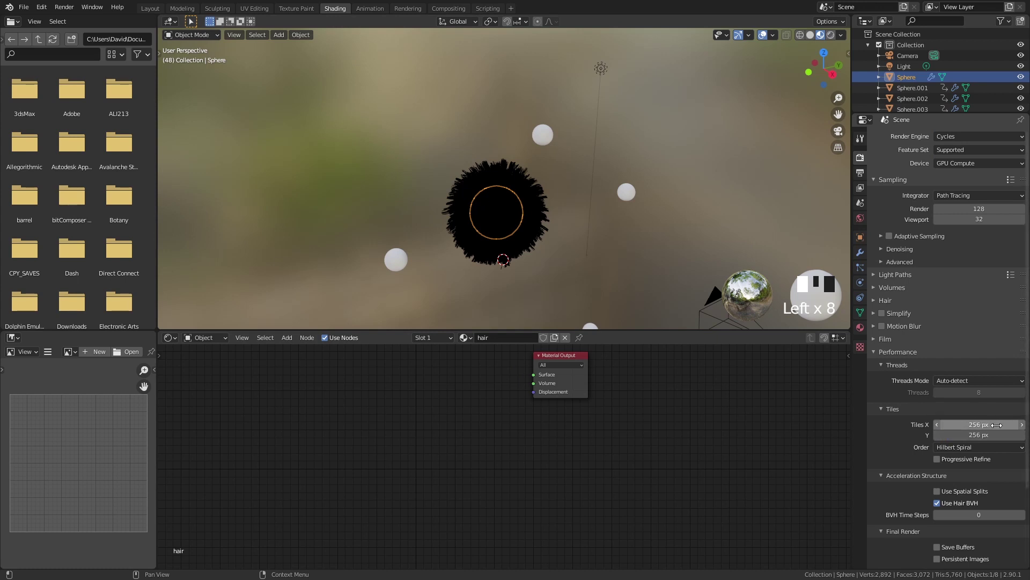
{"action": "left_click", "coordinate": [973, 164]}
{"action": "left_click", "coordinate": [964, 164]}
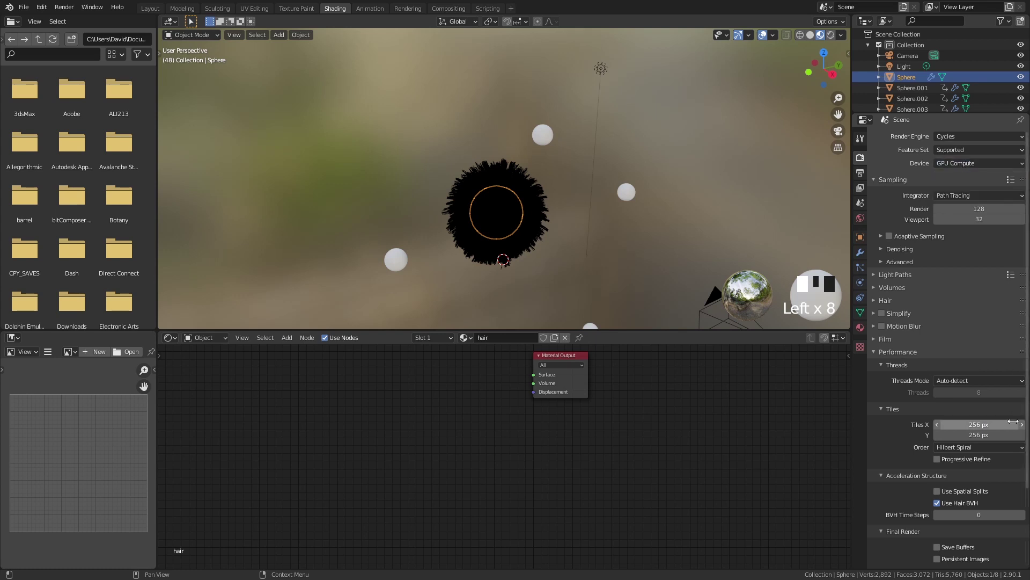
- Add a Principled Hair BSDF node to the hair material and connect it to the Surface input of the Material Output
{"action": "scroll", "coordinate": [620, 377], "scroll_direction": "up", "scroll_amount": 2}
{"action": "key", "text": "shift+a"}
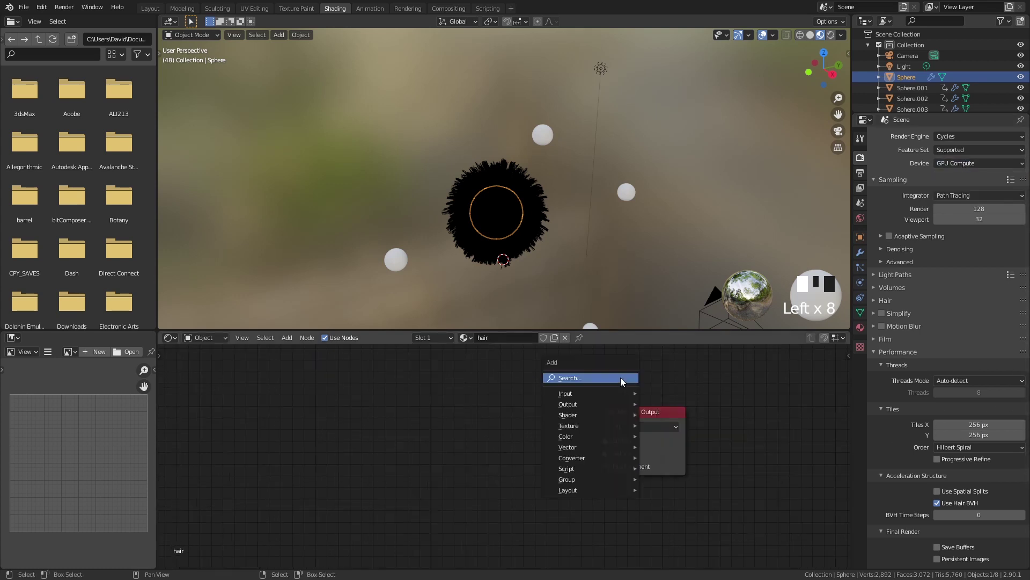
{"action": "left_click", "coordinate": [603, 376]}
{"action": "type", "text": "hai"}
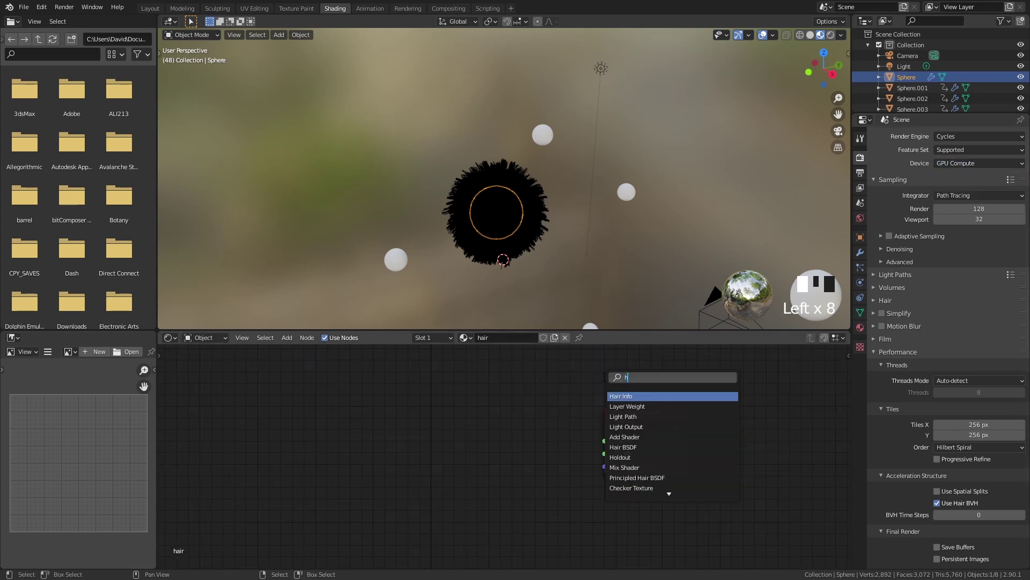
{"action": "left_click", "coordinate": [643, 416]}
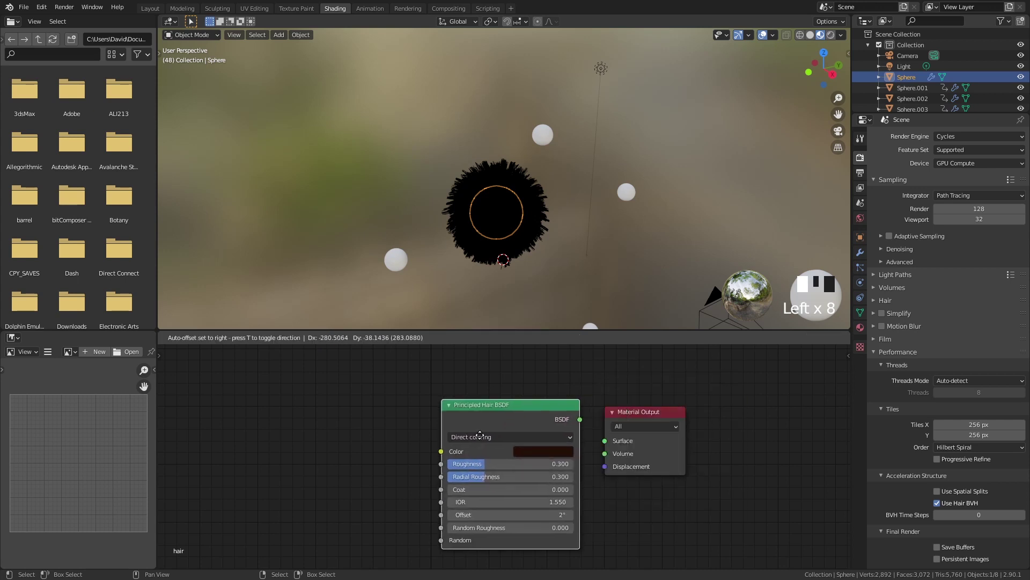
{"action": "left_click", "coordinate": [478, 429]}
{"action": "left_click_drag", "start_coordinate": [492, 419], "coordinate": [605, 440]}
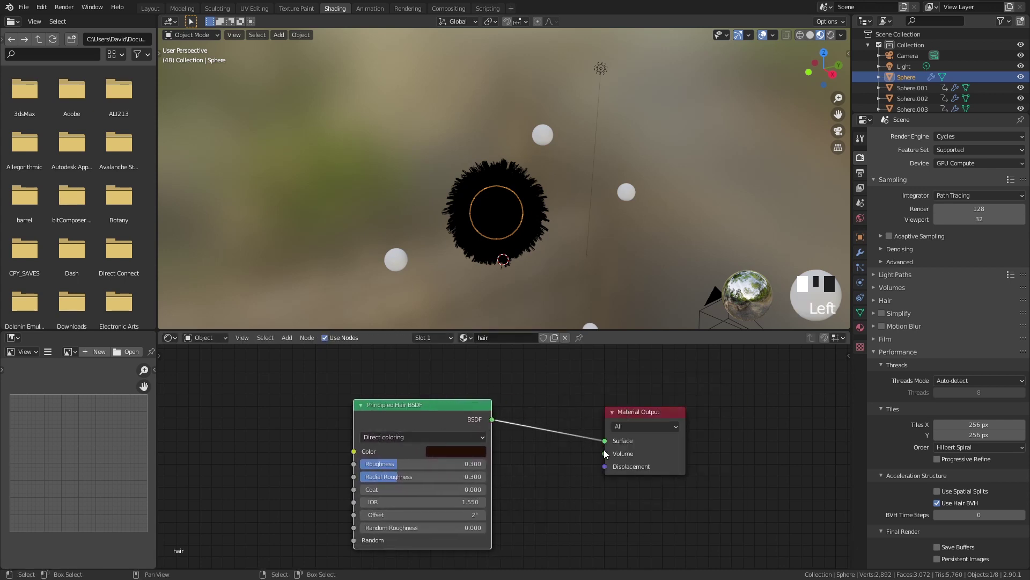
- Add a ColorRamp node to the hair material and connect its Color output to the Principled Hair BSDF's Color input
{"action": "scroll", "coordinate": [594, 221], "scroll_direction": "up", "scroll_amount": 4}
{"action": "double_click", "coordinate": [823, 37]}
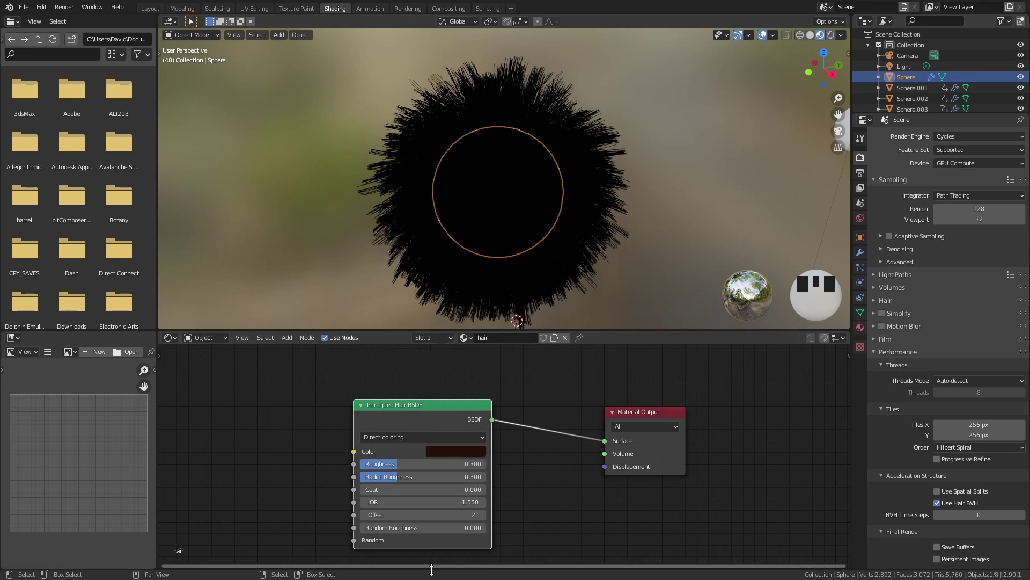
{"action": "middle_click_drag", "start_coordinate": [485, 456], "coordinate": [665, 453]}
{"action": "key", "text": "shift+a"}
{"action": "left_click", "coordinate": [494, 408]}
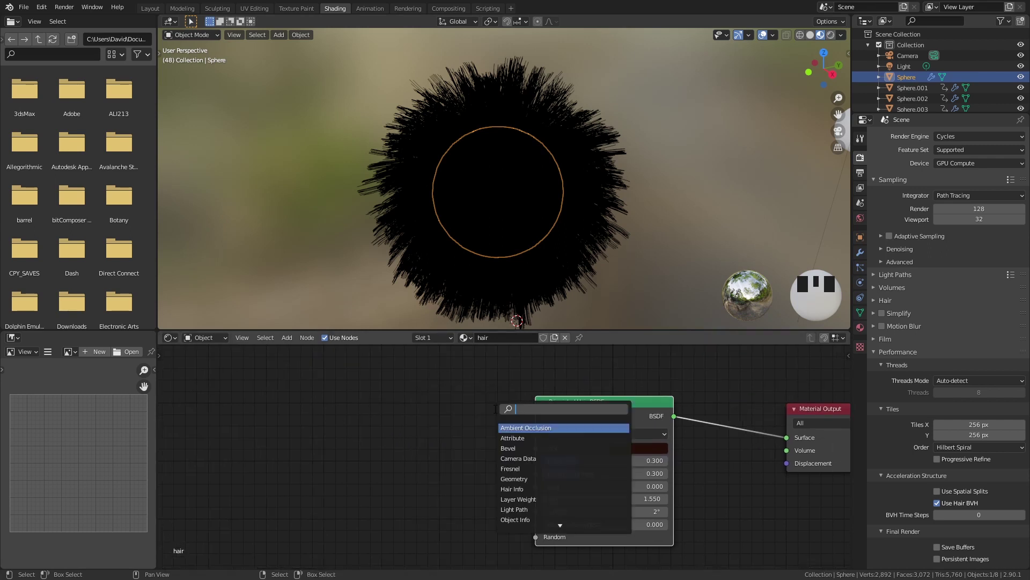
{"action": "type", "text": "colo"}
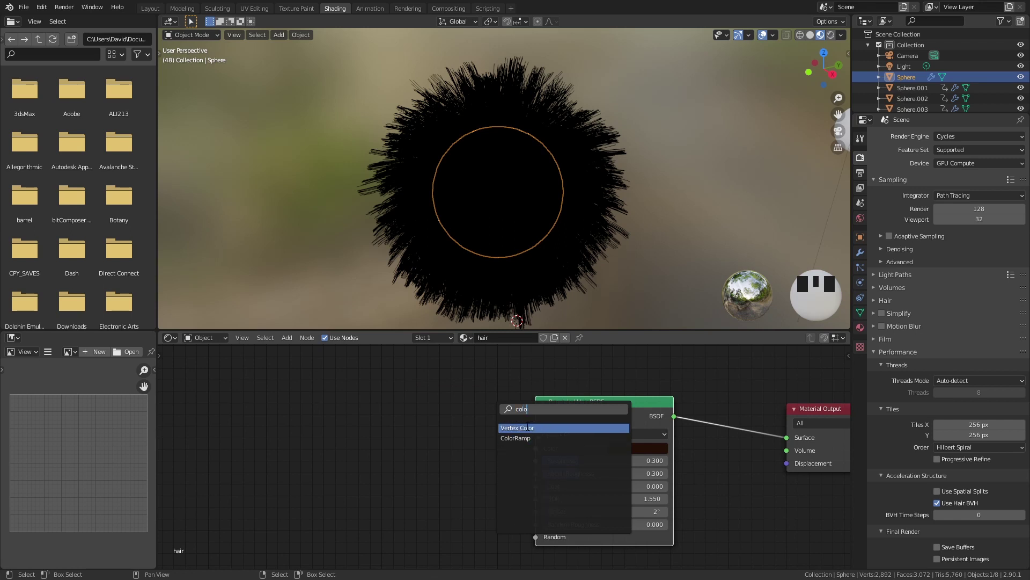
{"action": "left_click", "coordinate": [516, 438]}
{"action": "left_click", "coordinate": [466, 421]}
{"action": "left_click_drag", "start_coordinate": [465, 421], "coordinate": [536, 448]}
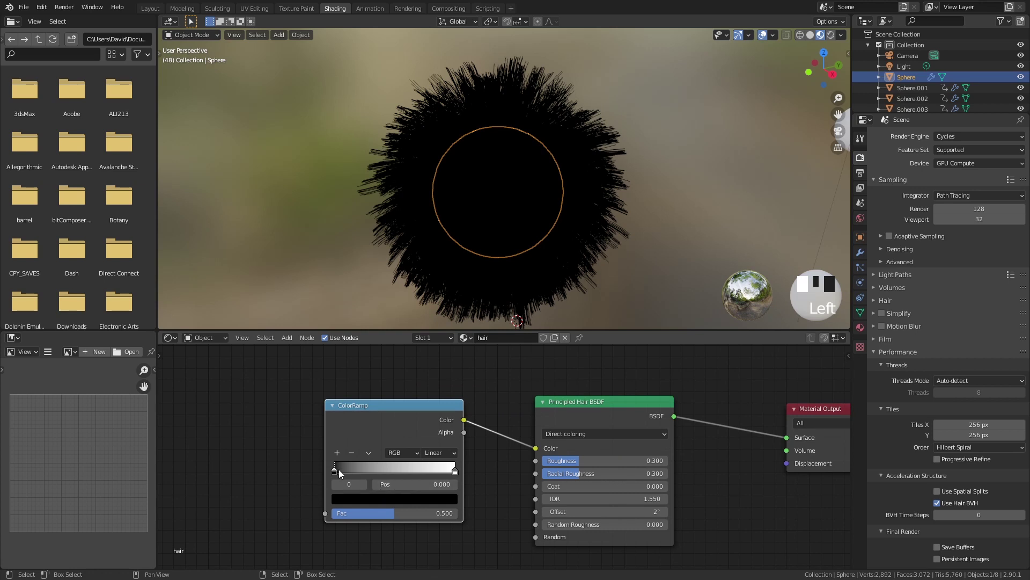
- Move the ColorRamp's black stop to about 0.277 and its white stop to 0.418, then colour the white stop blue
{"action": "left_click_drag", "start_coordinate": [336, 469], "coordinate": [370, 470]}
{"action": "left_click_drag", "start_coordinate": [456, 470], "coordinate": [385, 471]}
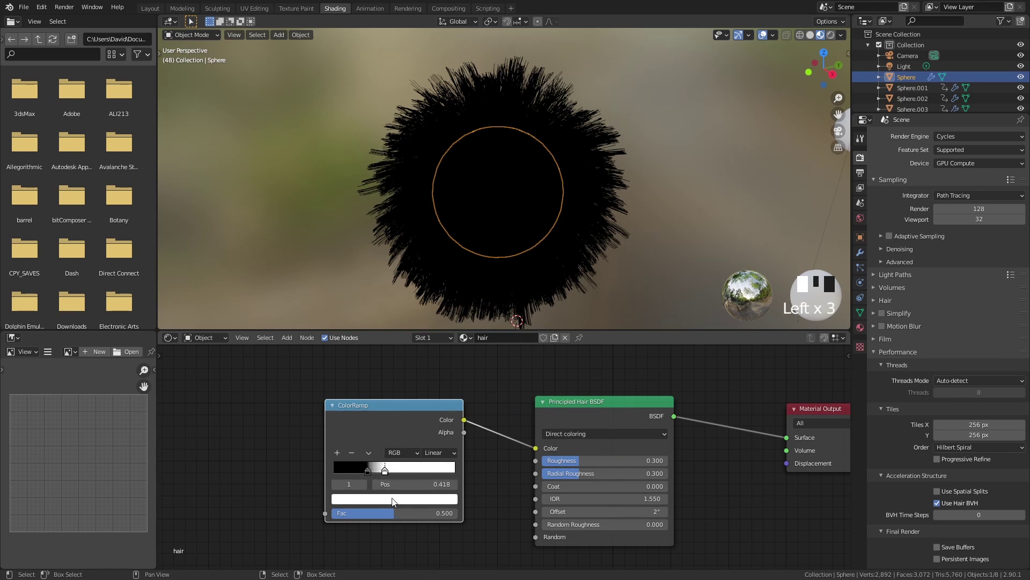
{"action": "left_click", "coordinate": [393, 499]}
{"action": "left_click", "coordinate": [405, 366]}
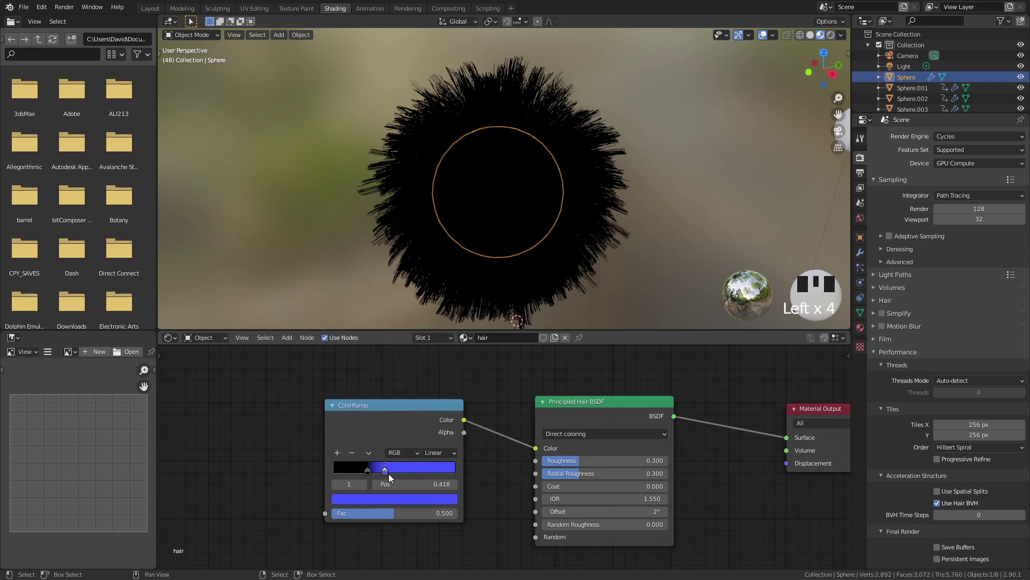
- Colour the ColorRamp's black stop pink with H 0.955, S 0.578, V 1.000 and move the blue stop to 0.450
{"action": "left_click", "coordinate": [368, 471]}
{"action": "left_click", "coordinate": [383, 499]}
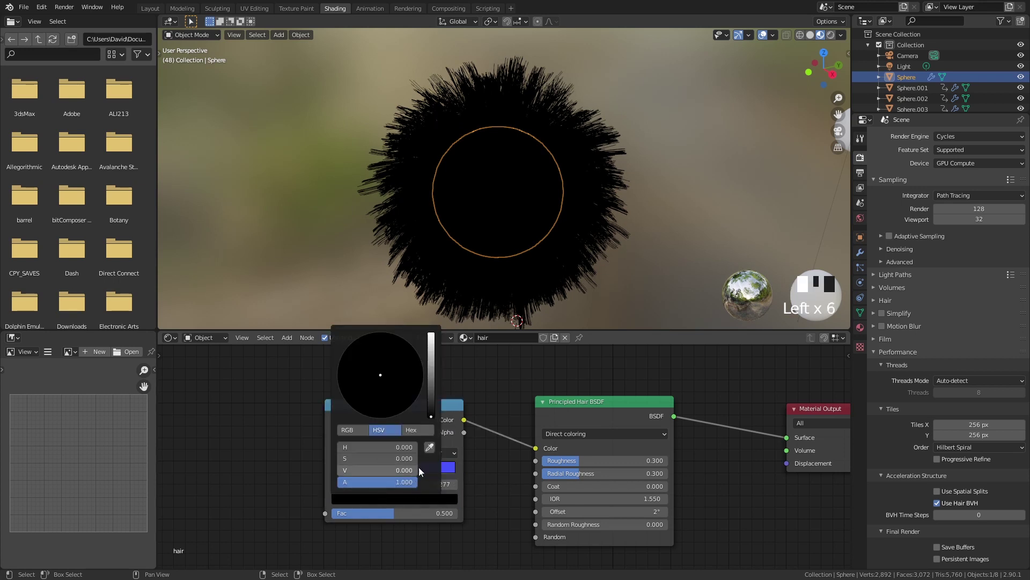
{"action": "left_click_drag", "start_coordinate": [431, 416], "coordinate": [430, 389]}
{"action": "left_click", "coordinate": [388, 395]}
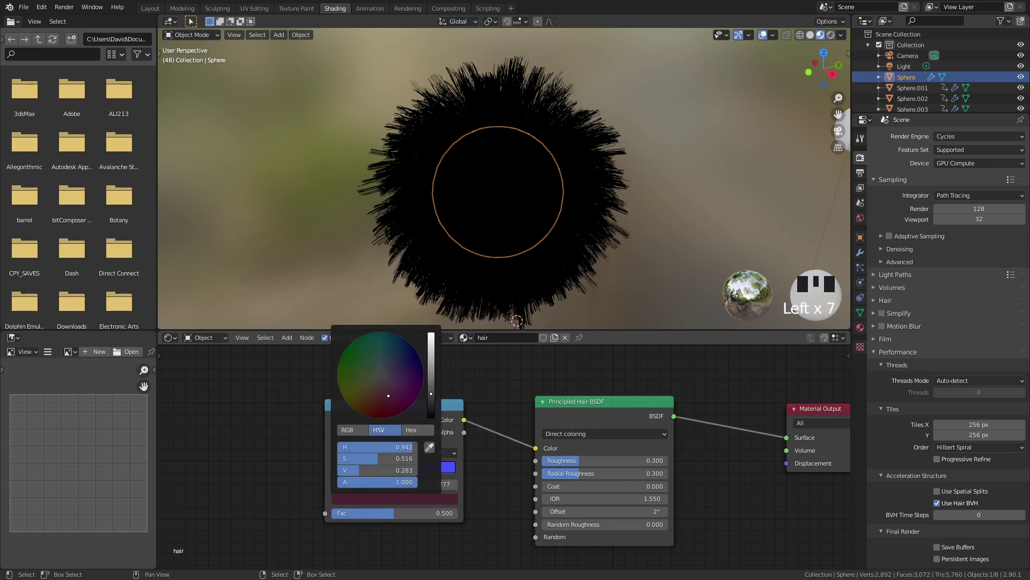
{"action": "scroll", "coordinate": [388, 395], "scroll_direction": "up", "scroll_amount": 4}
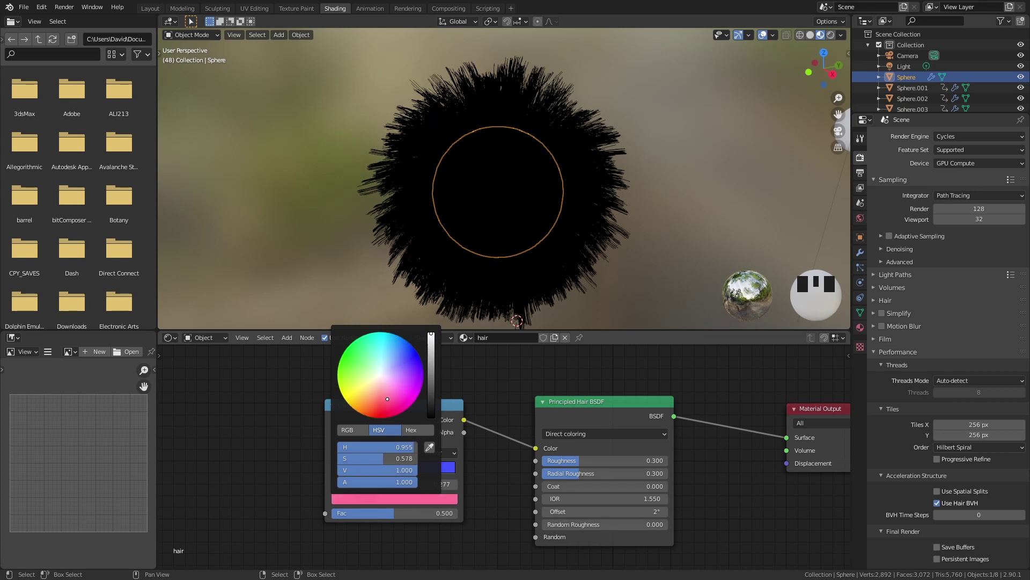
{"action": "middle_click_drag", "start_coordinate": [489, 416], "coordinate": [555, 429]}
{"action": "left_click_drag", "start_coordinate": [449, 479], "coordinate": [452, 481]}
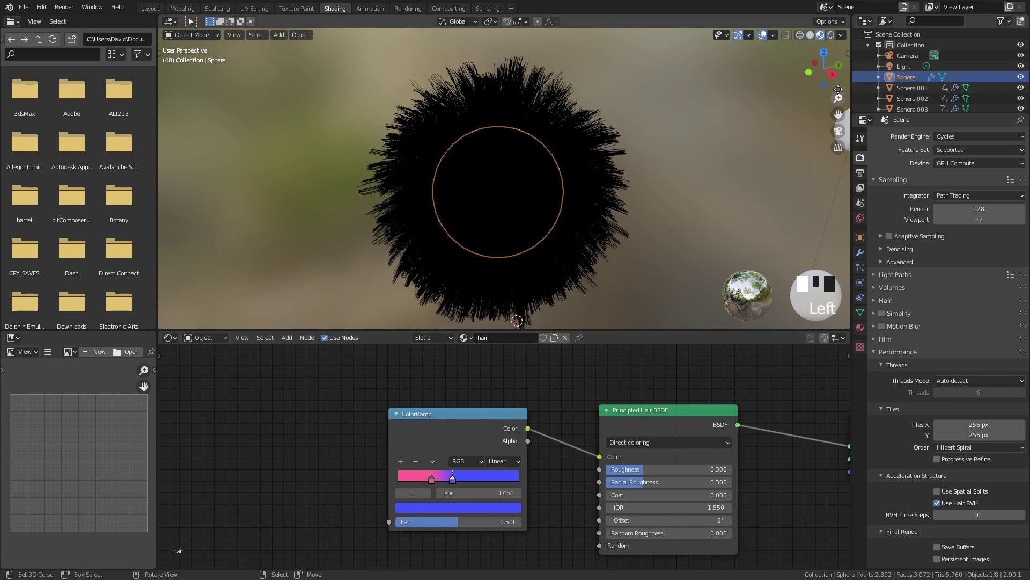
- Preview the hair sphere in Rendered viewport shading and return to Solid shading
{"action": "left_click", "coordinate": [821, 35]}
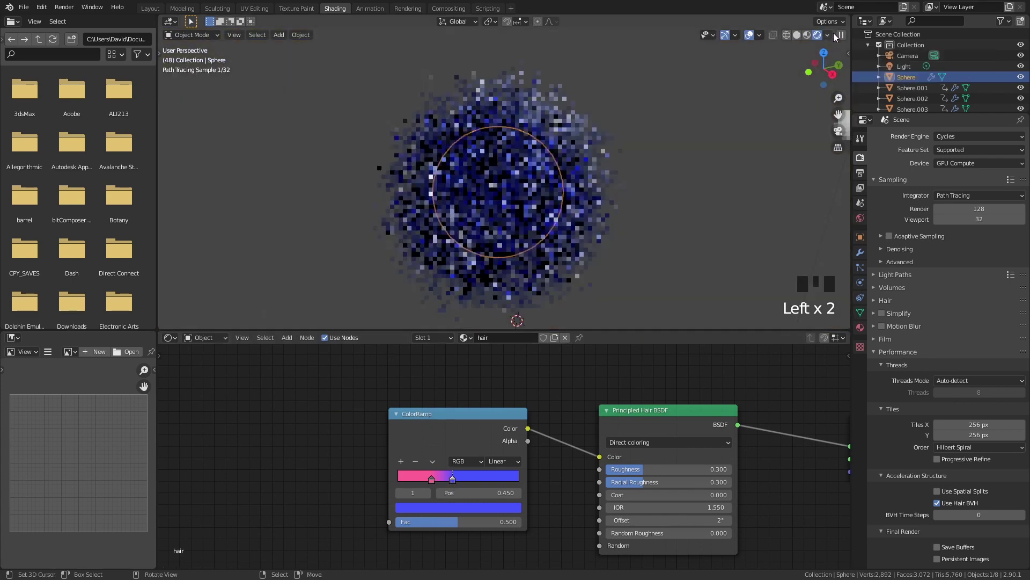
{"action": "left_click", "coordinate": [810, 34]}
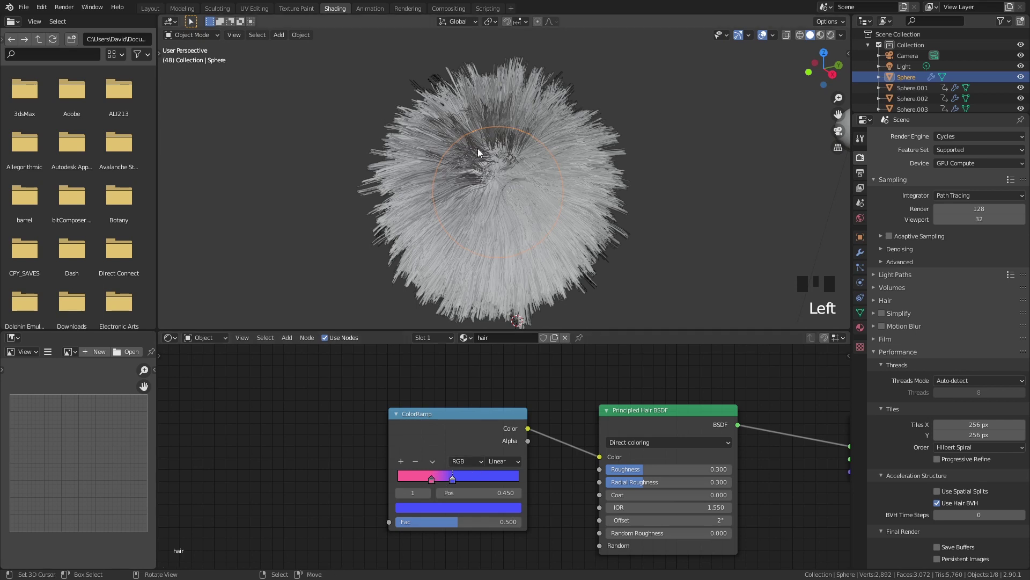
- Add a Gradient Texture node and connect its Color output to the ColorRamp's Fac input
{"action": "middle_click_drag", "start_coordinate": [415, 445], "coordinate": [552, 450]}
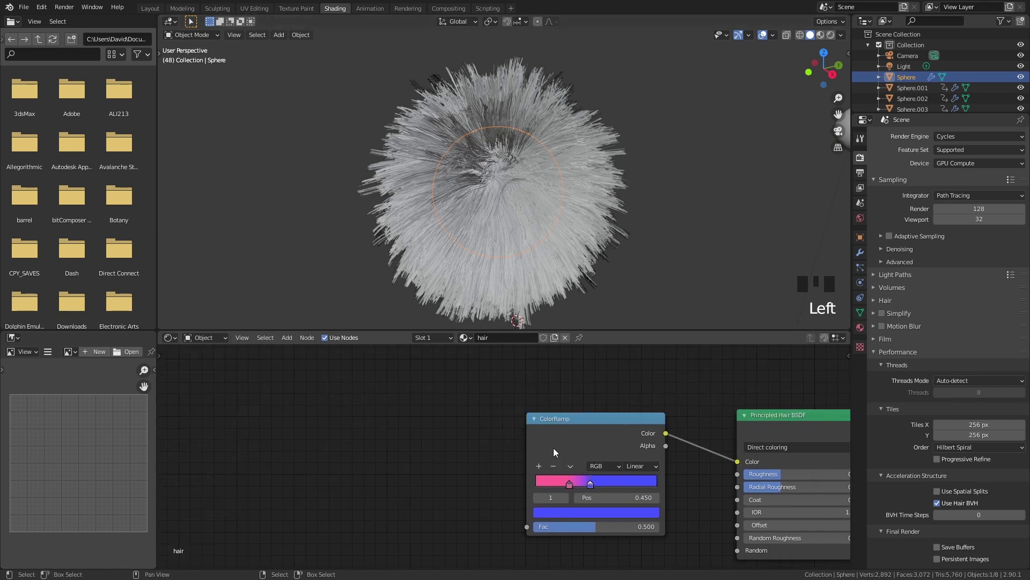
{"action": "key", "text": "shift+a"}
{"action": "left_click", "coordinate": [467, 449]}
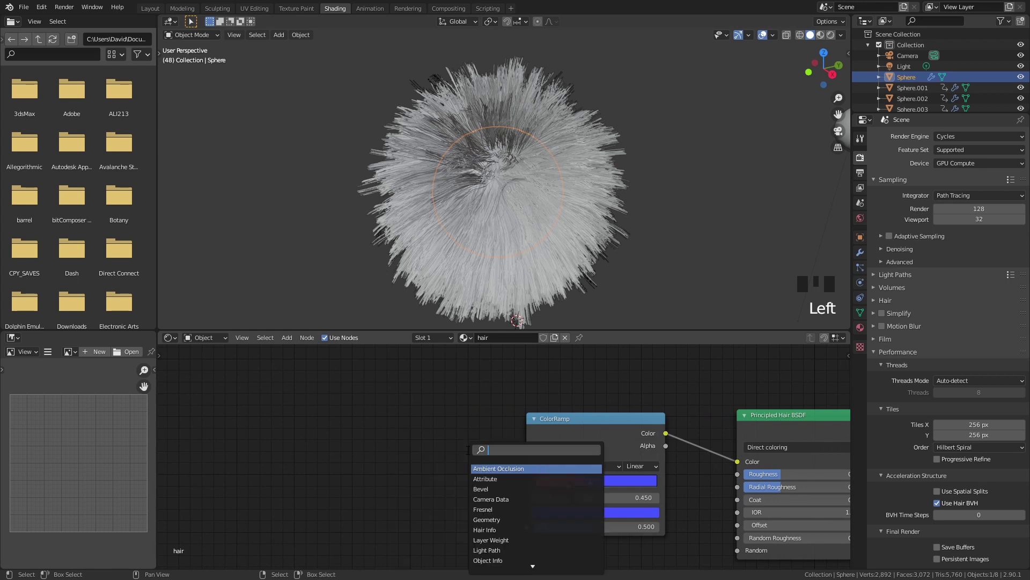
{"action": "type", "text": "gra"}
{"action": "left_click", "coordinate": [499, 468]}
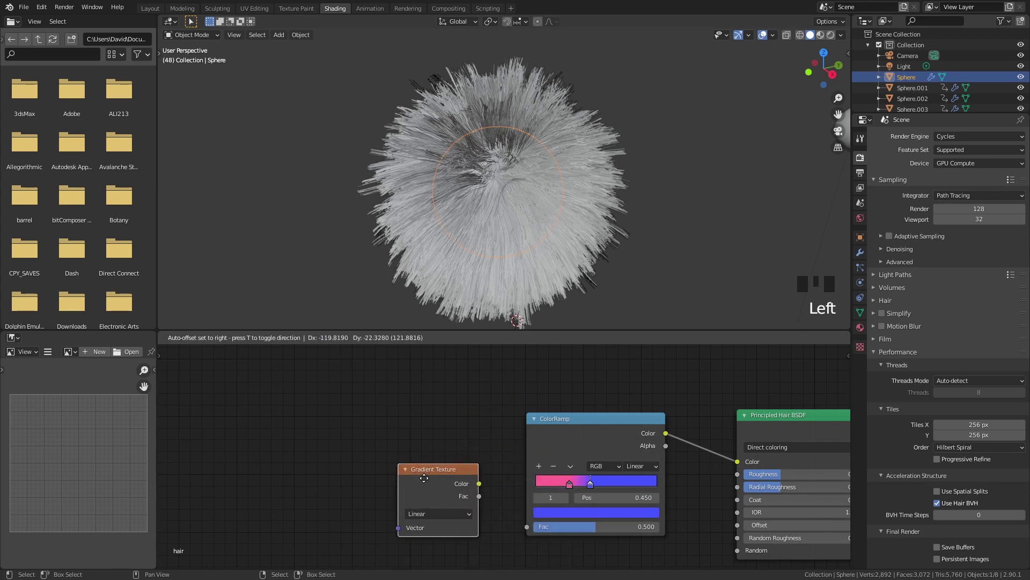
{"action": "left_click", "coordinate": [456, 480]}
{"action": "left_click_drag", "start_coordinate": [455, 478], "coordinate": [528, 526]}
- Add a Mapping node and connect its Vector output to the Gradient Texture's Vector input
{"action": "scroll", "coordinate": [478, 491], "scroll_direction": "left", "scroll_amount": 5, "text": "ctrl"}
{"action": "key", "text": "shift+a"}
{"action": "left_click", "coordinate": [452, 420]}
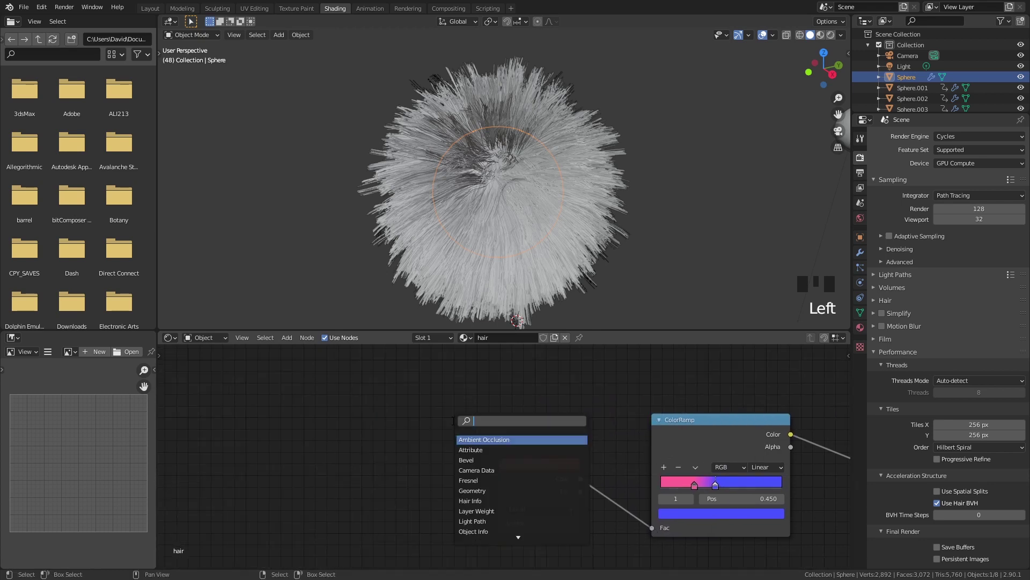
{"action": "type", "text": "mapp"}
{"action": "left_click", "coordinate": [463, 438]}
{"action": "left_click", "coordinate": [356, 439]}
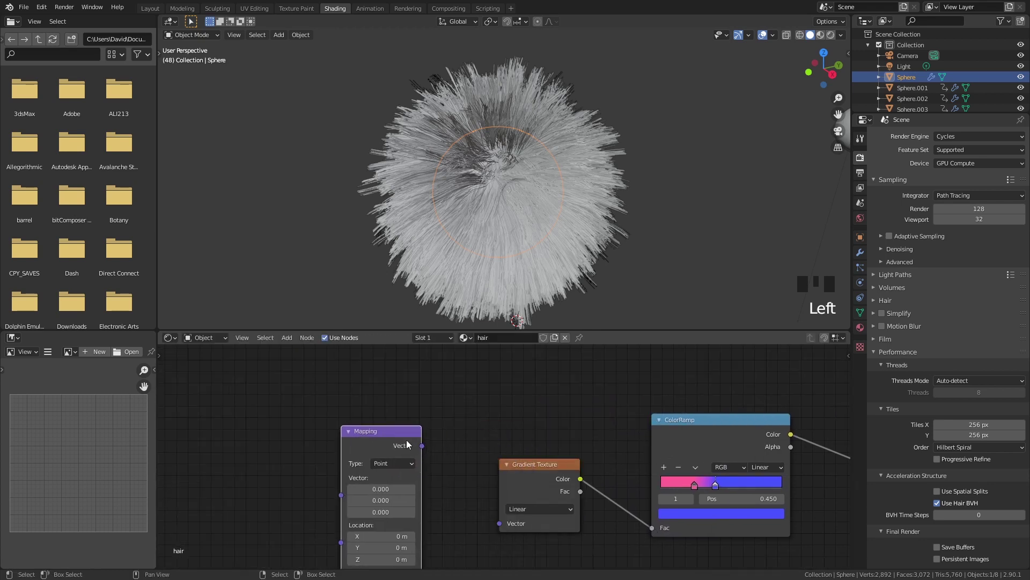
{"action": "middle_click_drag", "start_coordinate": [371, 440], "coordinate": [401, 427]}
{"action": "left_click_drag", "start_coordinate": [453, 433], "coordinate": [530, 510]}
- Add a Texture Coordinate node and connect its UV output to the Mapping node's Vector input
{"action": "key", "text": "shift+a"}
{"action": "left_click", "coordinate": [515, 460]}
{"action": "type", "text": "tex"}
{"action": "left_click", "coordinate": [529, 469]}
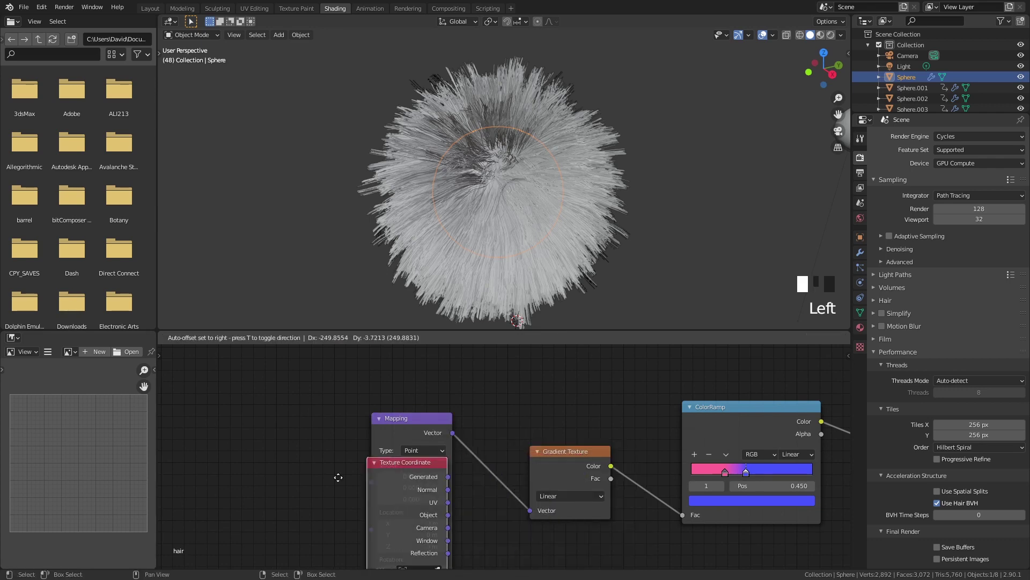
{"action": "left_click", "coordinate": [247, 456]}
{"action": "scroll", "coordinate": [945, 268], "scroll_direction": "down", "scroll_amount": 2}
{"action": "left_click_drag", "start_coordinate": [289, 488], "coordinate": [372, 481]}
{"action": "middle_click_drag", "start_coordinate": [630, 442], "coordinate": [595, 424]}
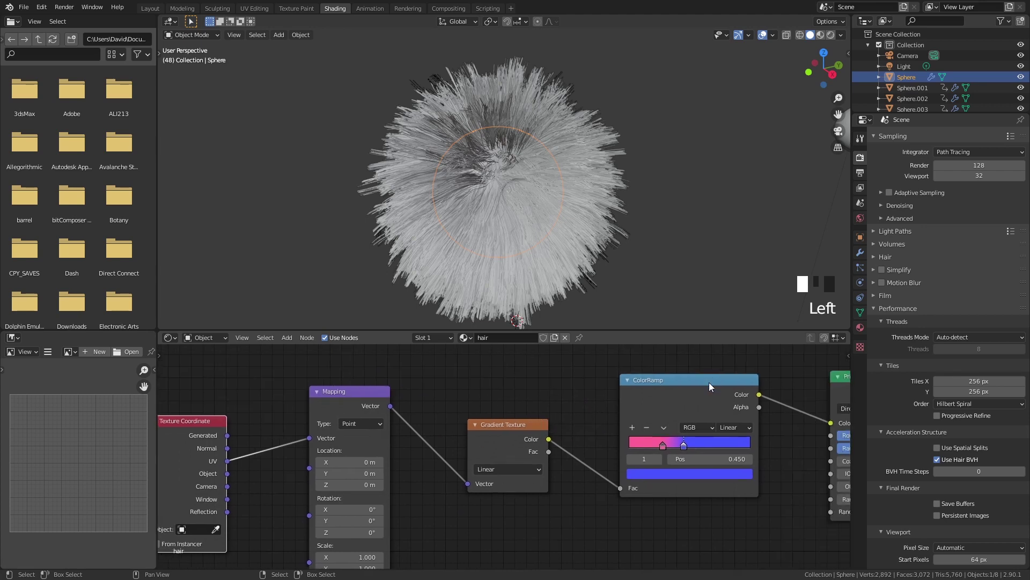
- Hide the sphere's hair particle system in the viewport and switch to Material Preview shading
{"action": "scroll", "coordinate": [934, 297], "scroll_direction": "up", "scroll_amount": 2}
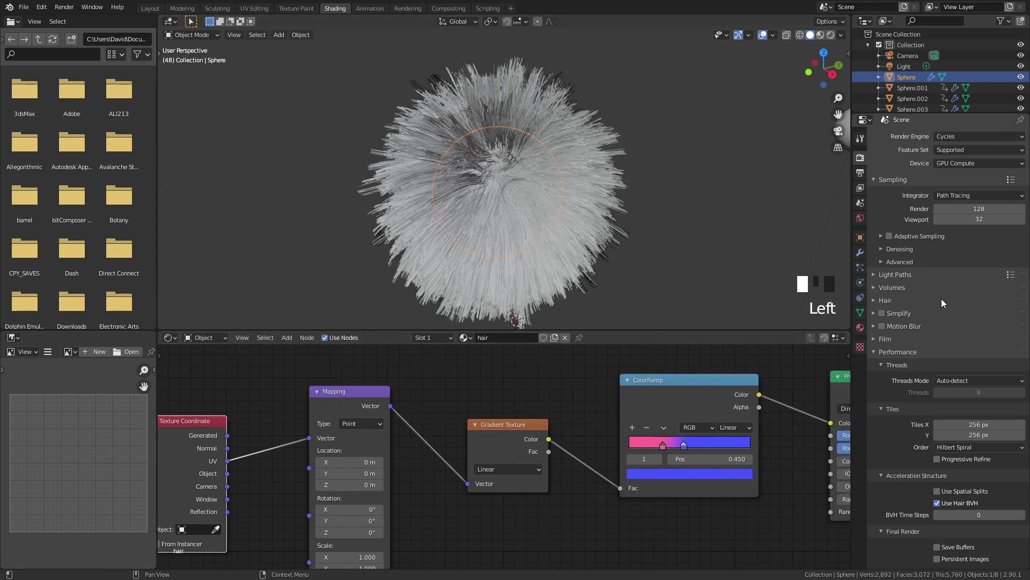
{"action": "left_click", "coordinate": [860, 267]}
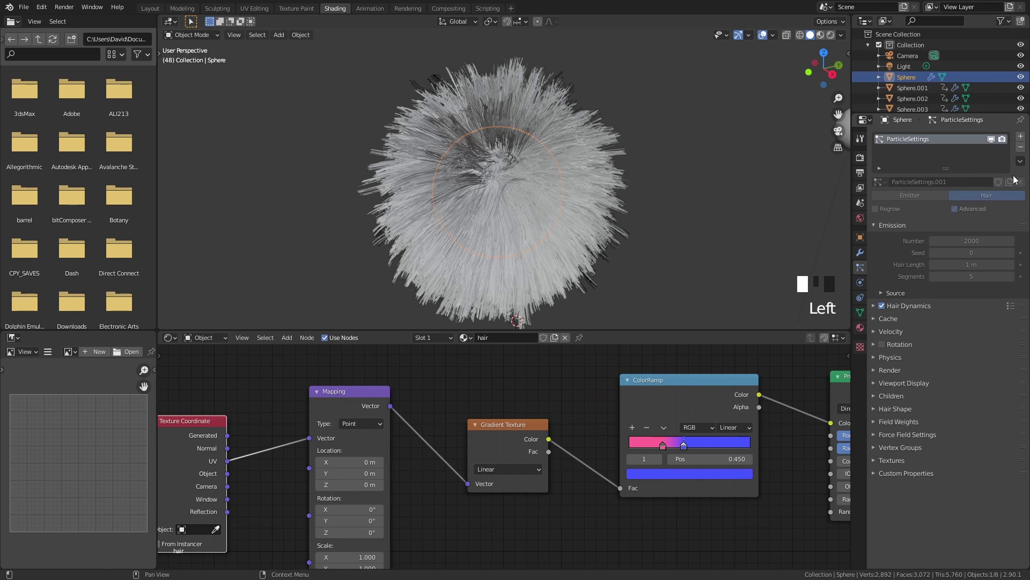
{"action": "left_click", "coordinate": [993, 140]}
{"action": "left_click", "coordinate": [819, 34]}
{"action": "mouse_move", "coordinate": [472, 354]}
{"action": "middle_mouse_down"}
{"action": "mouse_move", "coordinate": [587, 414]}
{"action": "mouse_move", "coordinate": [618, 380]}
{"action": "mouse_move", "coordinate": [599, 399]}
{"action": "middle_mouse_up"}
{"action": "middle_click_drag", "start_coordinate": [239, 493], "coordinate": [465, 395]}
{"action": "scroll", "coordinate": [464, 395], "scroll_direction": "down", "scroll_amount": 1}
{"action": "key", "text": "KP_Decimal"}
{"action": "middle_click_drag", "start_coordinate": [310, 427], "coordinate": [405, 395]}
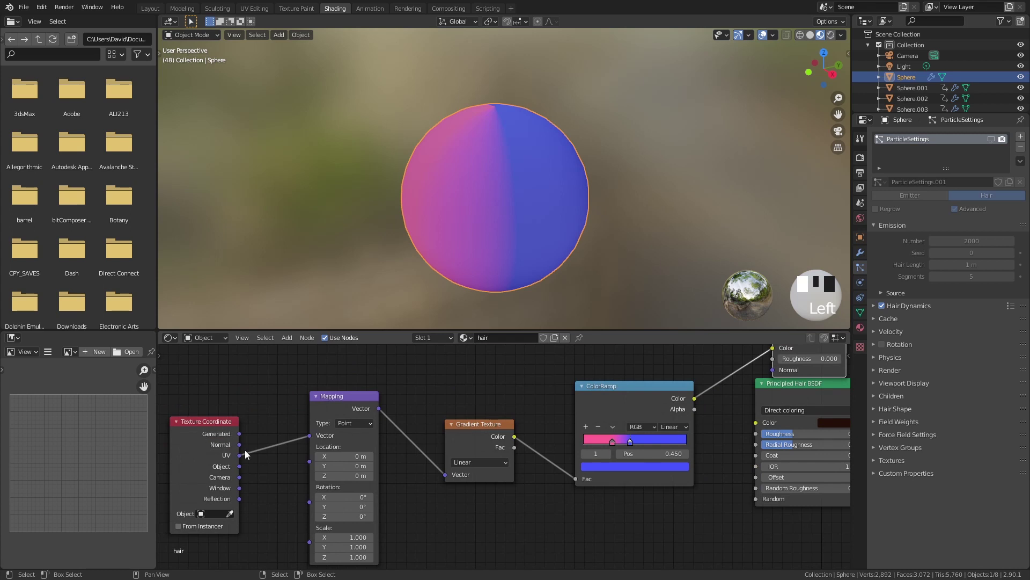
- Disconnect the Gradient Texture's Color output from the ColorRamp and link its Fac output to the ColorRamp's Fac input instead
{"action": "middle_click_drag", "start_coordinate": [483, 155], "coordinate": [638, 230]}
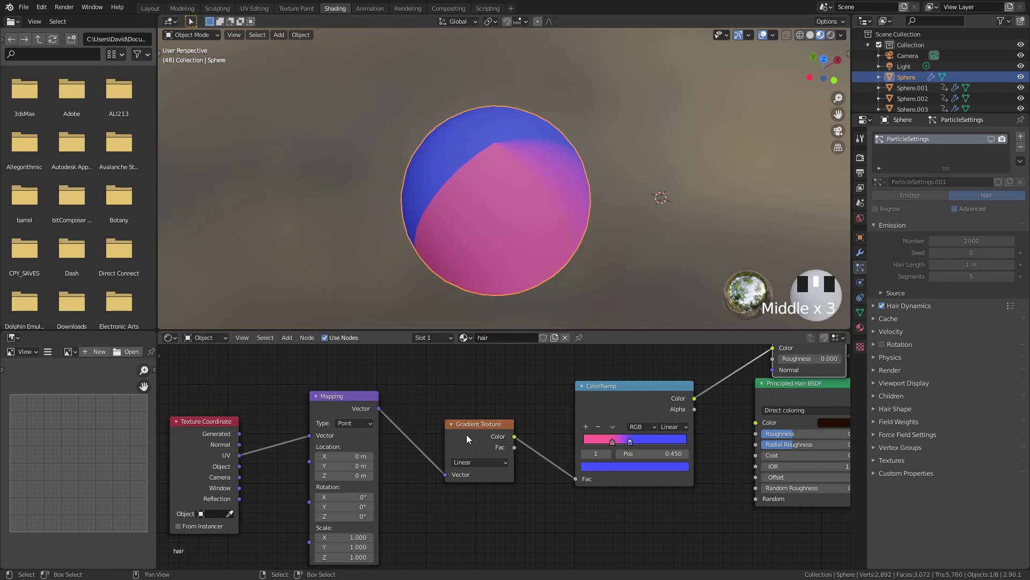
{"action": "middle_click_drag", "start_coordinate": [568, 216], "coordinate": [539, 251]}
{"action": "scroll", "coordinate": [501, 400], "scroll_direction": "left", "scroll_amount": 2}
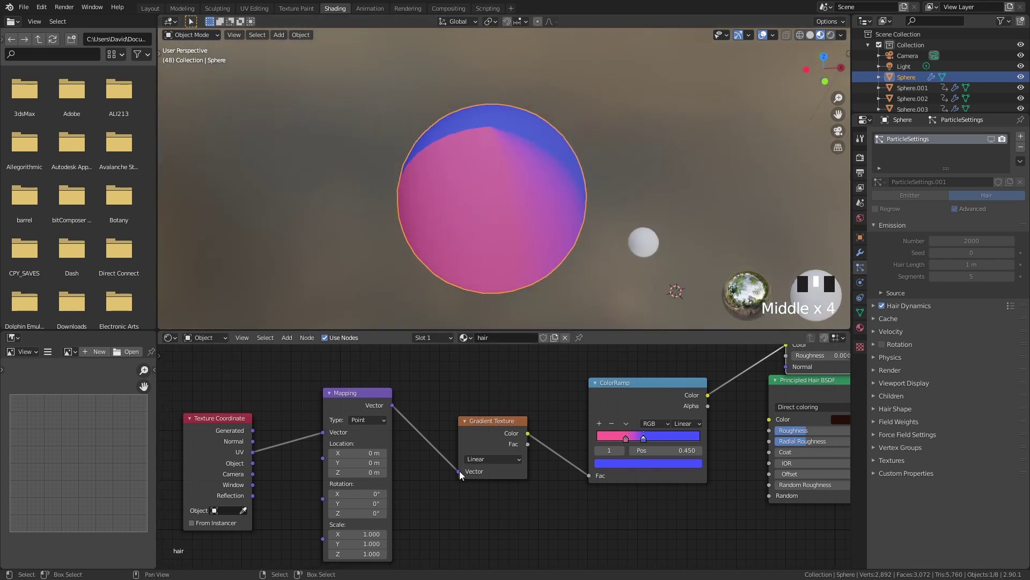
{"action": "left_click_drag", "start_coordinate": [580, 475], "coordinate": [564, 486]}
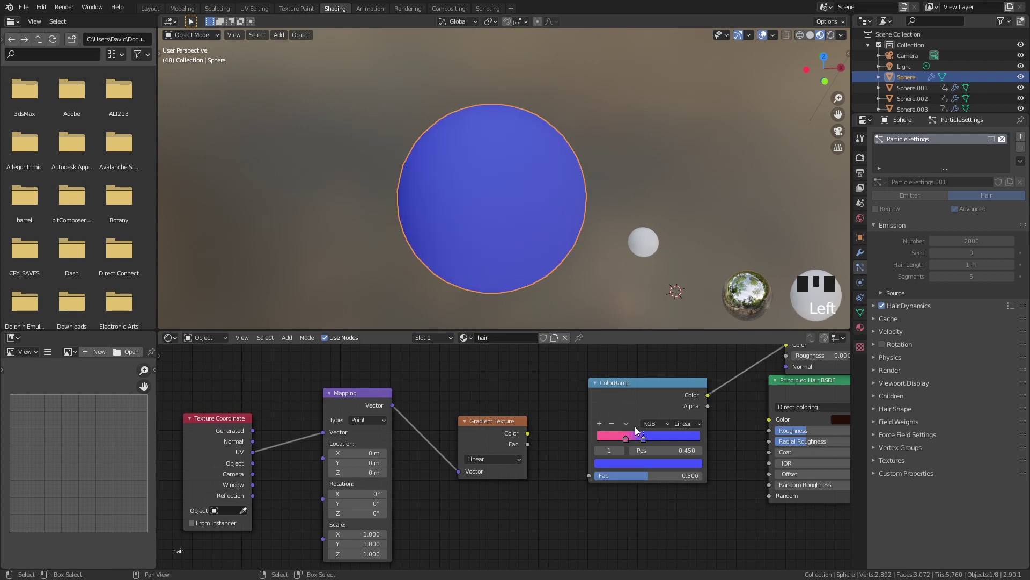
{"action": "middle_click_drag", "start_coordinate": [586, 386], "coordinate": [544, 382]}
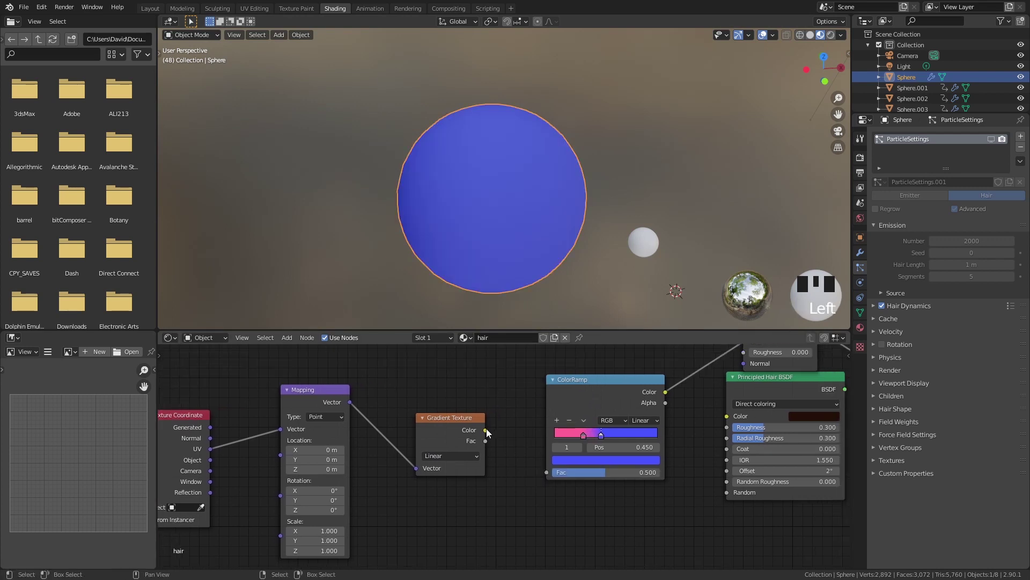
{"action": "left_click_drag", "start_coordinate": [485, 441], "coordinate": [549, 470]}
{"action": "middle_click_drag", "start_coordinate": [464, 415], "coordinate": [573, 400]}
{"action": "left_click_drag", "start_coordinate": [594, 425], "coordinate": [658, 460]}
{"action": "middle_click_drag", "start_coordinate": [570, 239], "coordinate": [476, 181]}
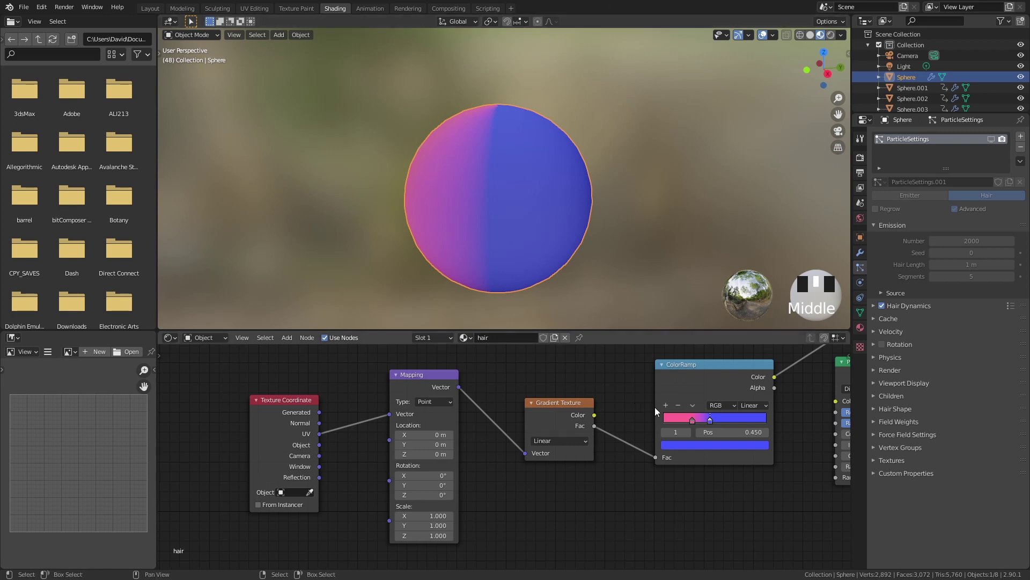
- Move the ColorRamp's blue stop to 0.509 and set the Gradient Texture type to Spherical
{"action": "left_click_drag", "start_coordinate": [710, 421], "coordinate": [737, 420]}
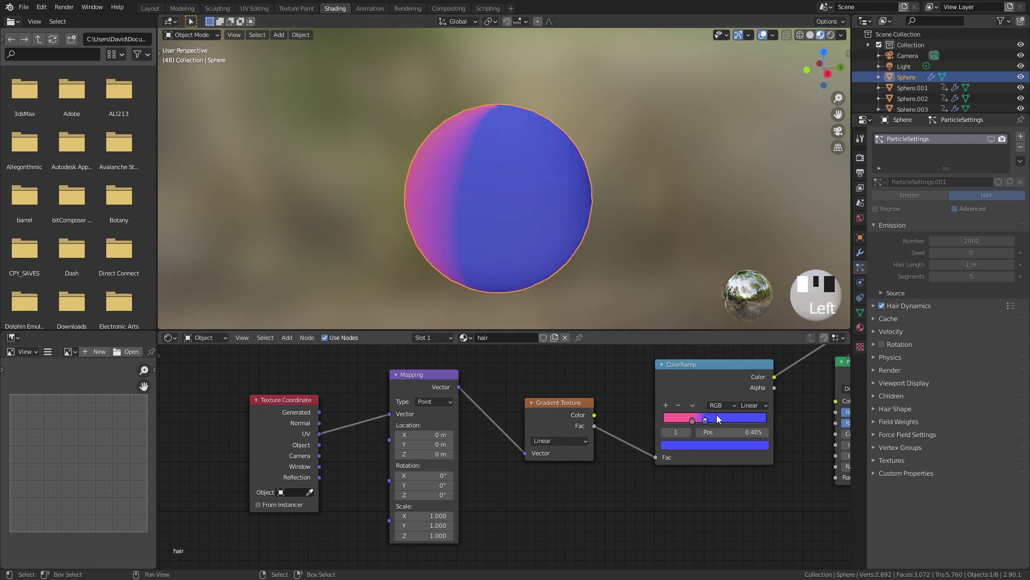
{"action": "left_click_drag", "start_coordinate": [719, 414], "coordinate": [717, 414]}
{"action": "left_click", "coordinate": [561, 441]}
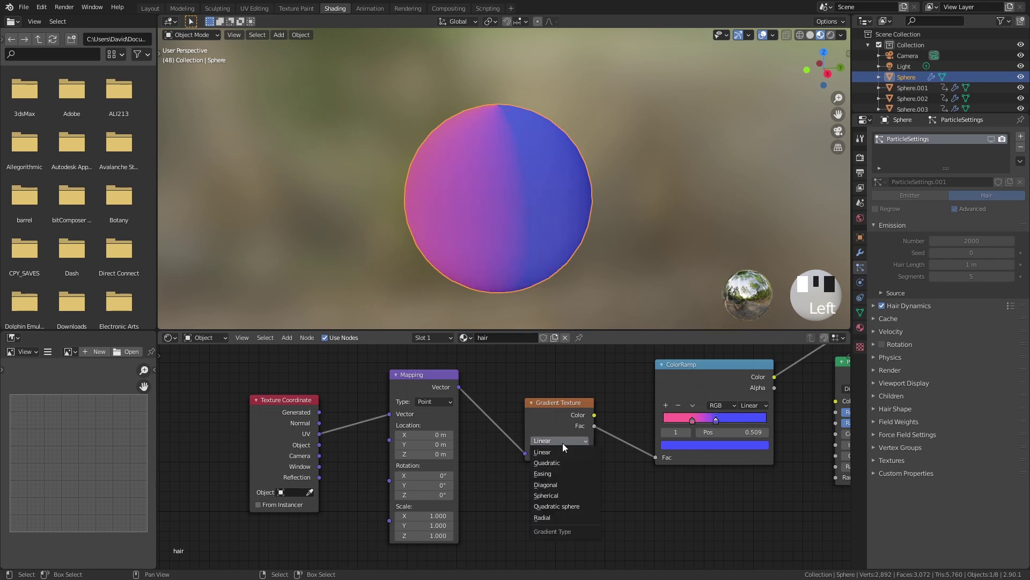
{"action": "left_click", "coordinate": [561, 496]}
{"action": "mouse_move", "coordinate": [561, 246]}
{"action": "middle_mouse_down"}
{"action": "mouse_move", "coordinate": [571, 132]}
{"action": "mouse_move", "coordinate": [697, 118]}
{"action": "mouse_move", "coordinate": [713, 152]}
{"action": "mouse_move", "coordinate": [694, 161]}
{"action": "middle_mouse_up"}
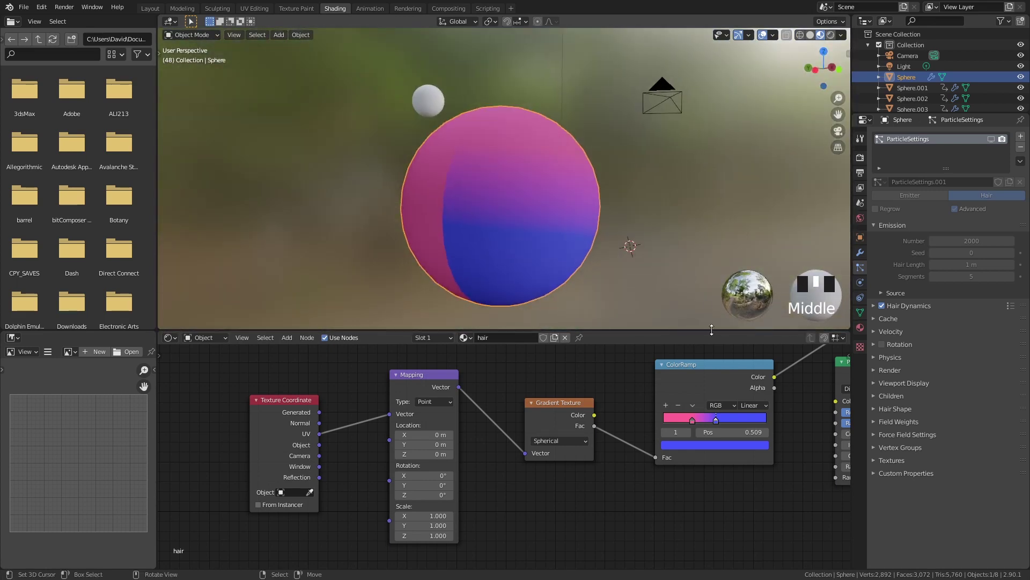
- Link the Texture Coordinate's Object output to the Mapping Vector and shift the ColorRamp's stops towards the start, with blue at 0.218
{"action": "middle_click_drag", "start_coordinate": [706, 406], "coordinate": [678, 404]}
{"action": "mouse_move", "coordinate": [689, 418]}
{"action": "left_mouse_down"}
{"action": "mouse_move", "coordinate": [724, 416]}
{"action": "mouse_move", "coordinate": [684, 420]}
{"action": "left_mouse_up"}
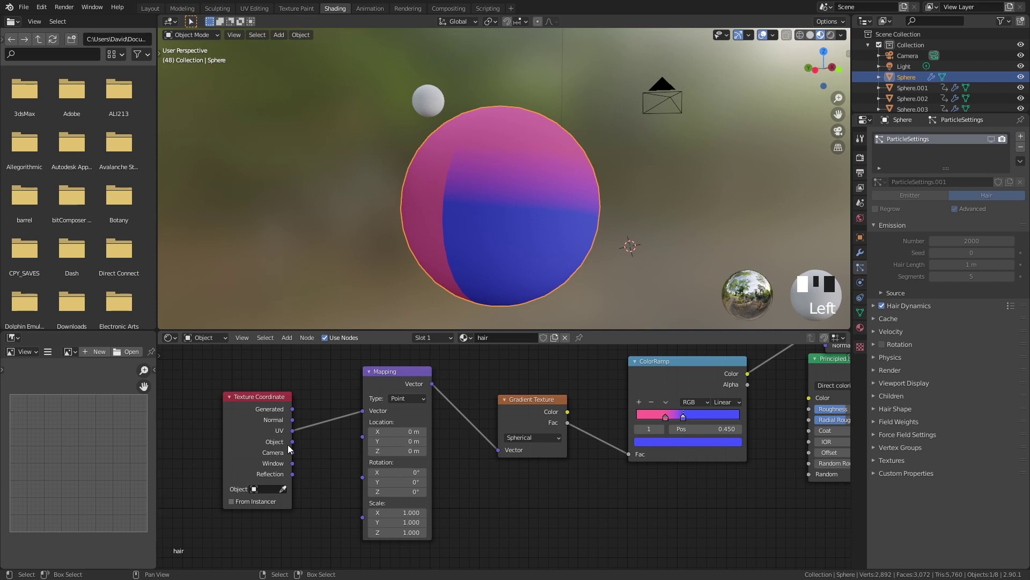
{"action": "left_click_drag", "start_coordinate": [292, 441], "coordinate": [363, 410]}
{"action": "mouse_move", "coordinate": [461, 226]}
{"action": "middle_mouse_down"}
{"action": "mouse_move", "coordinate": [487, 204]}
{"action": "mouse_move", "coordinate": [423, 198]}
{"action": "mouse_move", "coordinate": [462, 215]}
{"action": "middle_mouse_up"}
{"action": "mouse_move", "coordinate": [667, 417]}
{"action": "left_mouse_down"}
{"action": "mouse_move", "coordinate": [643, 414]}
{"action": "mouse_move", "coordinate": [661, 420]}
{"action": "left_mouse_up"}
{"action": "mouse_move", "coordinate": [679, 250]}
{"action": "middle_mouse_down"}
{"action": "mouse_move", "coordinate": [687, 242]}
{"action": "mouse_move", "coordinate": [689, 258]}
{"action": "middle_mouse_up"}
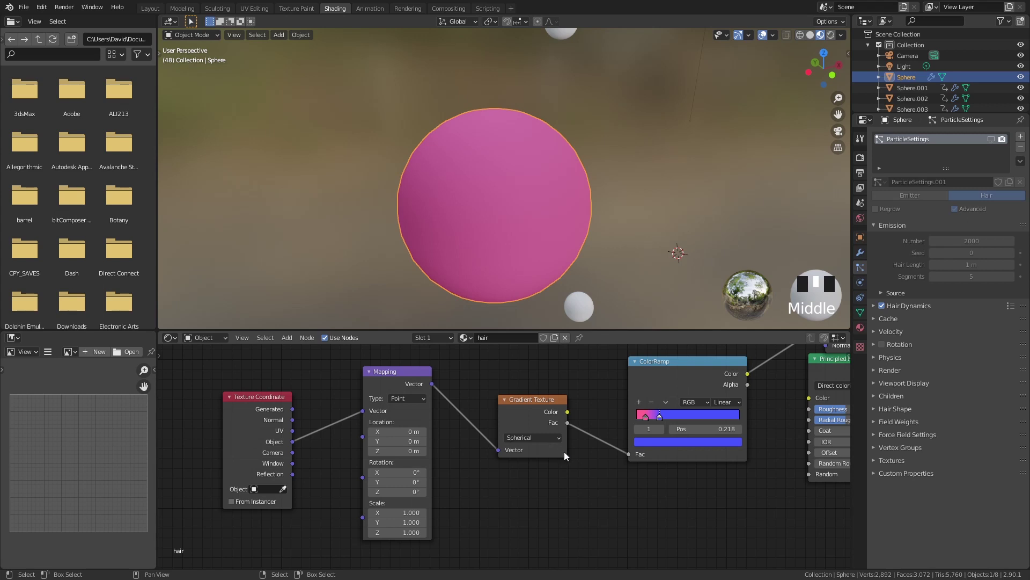
- Set the Gradient Texture type to Linear and connect the Texture Coordinate's Generated output to the Mapping node's Vector input
{"action": "middle_click_drag", "start_coordinate": [691, 472], "coordinate": [526, 472]}
{"action": "middle_click_drag", "start_coordinate": [461, 424], "coordinate": [638, 405]}
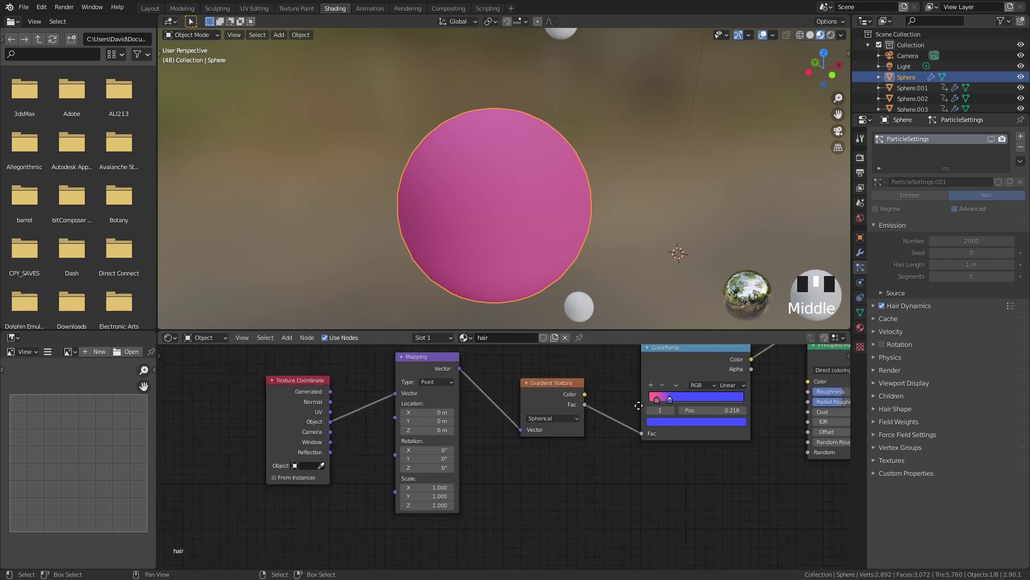
{"action": "left_click", "coordinate": [554, 416]}
{"action": "left_click", "coordinate": [554, 427]}
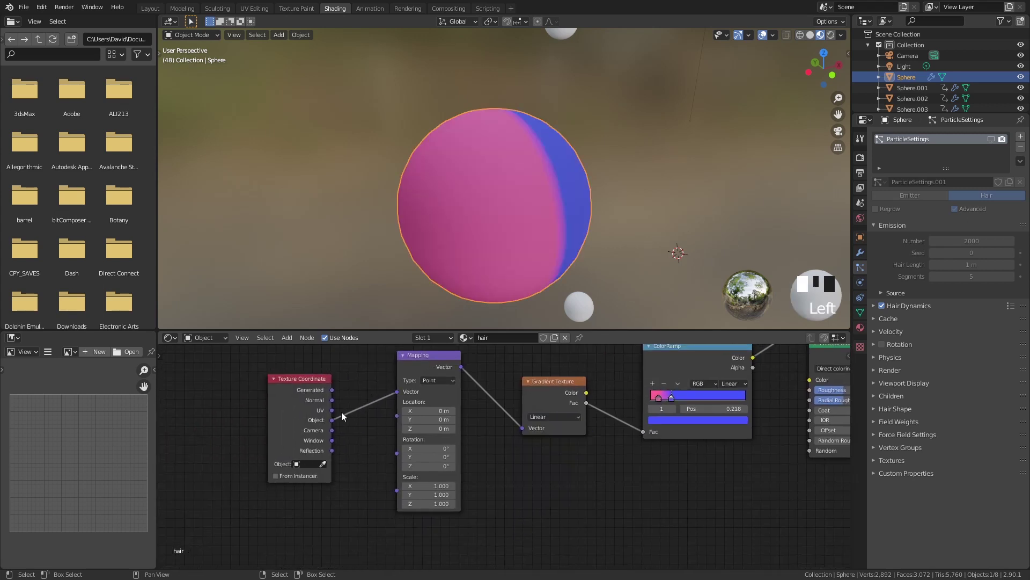
{"action": "left_click_drag", "start_coordinate": [333, 420], "coordinate": [397, 392]}
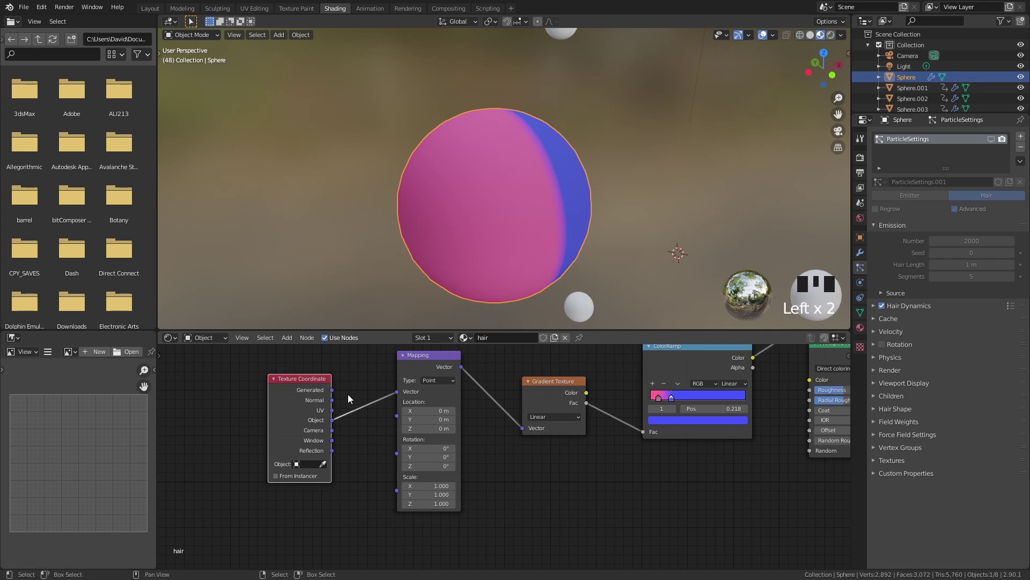
{"action": "left_click", "coordinate": [337, 397]}
{"action": "left_click_drag", "start_coordinate": [332, 389], "coordinate": [397, 391]}
- Adjust the Mapping node's Location X so the pink-to-blue transition runs through the middle of the sphere
{"action": "middle_click_drag", "start_coordinate": [667, 210], "coordinate": [525, 311]}
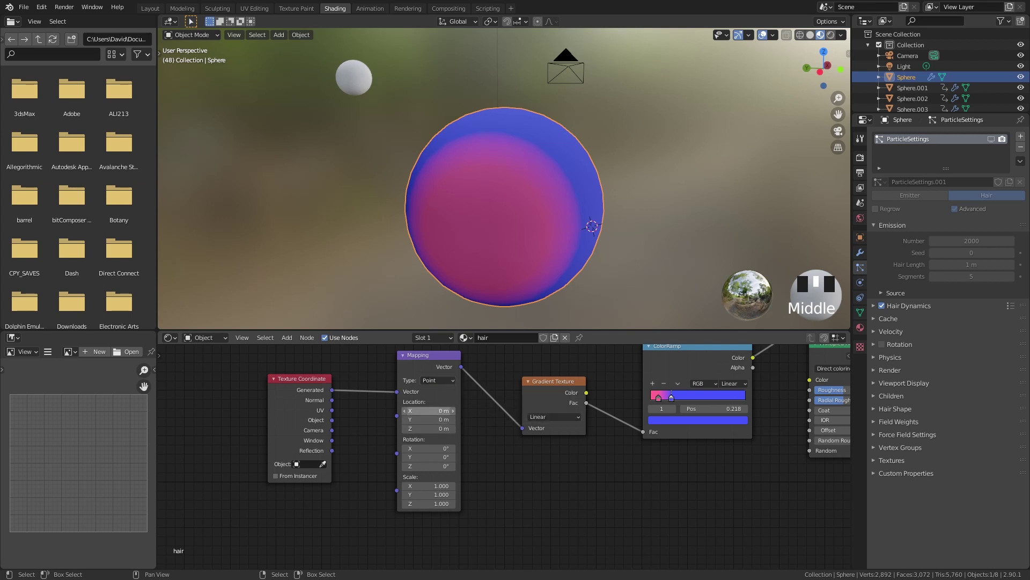
{"action": "mouse_move", "coordinate": [429, 411]}
{"action": "left_mouse_down"}
{"action": "mouse_move", "coordinate": [461, 410]}
{"action": "mouse_move", "coordinate": [397, 411]}
{"action": "mouse_move", "coordinate": [462, 411]}
{"action": "mouse_move", "coordinate": [432, 410]}
{"action": "left_mouse_up"}
{"action": "middle_click_drag", "start_coordinate": [655, 240], "coordinate": [498, 354]}
{"action": "left_click_drag", "start_coordinate": [443, 411], "coordinate": [420, 411]}
- Try rotating the gradient with the Mapping node's Rotation Z and Y values
{"action": "left_click_drag", "start_coordinate": [429, 466], "coordinate": [418, 466]}
{"action": "middle_click_drag", "start_coordinate": [537, 301], "coordinate": [537, 225]}
{"action": "left_click_drag", "start_coordinate": [429, 457], "coordinate": [445, 473]}
{"action": "scroll", "coordinate": [489, 475], "scroll_direction": "down", "scroll_amount": 2}
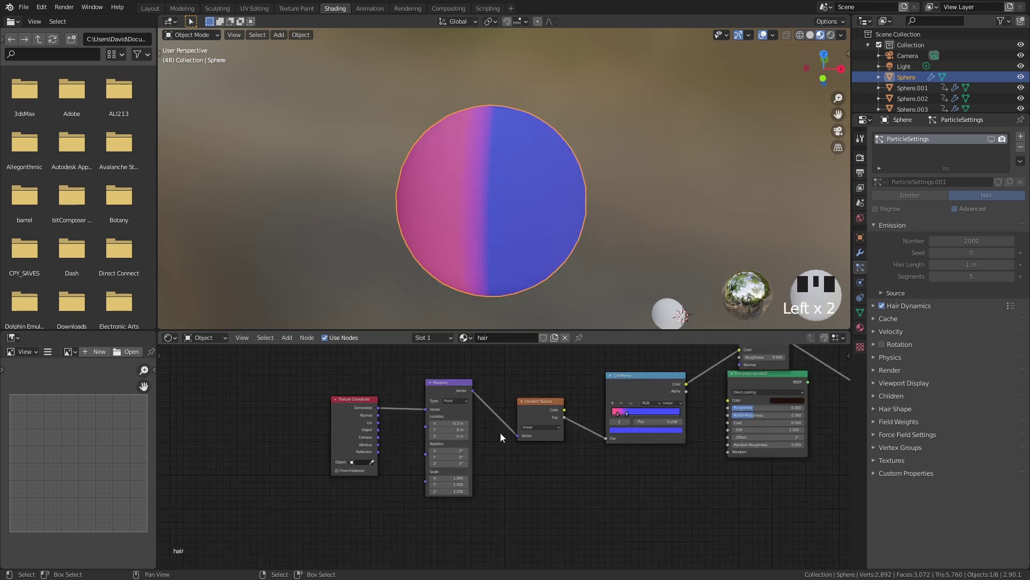